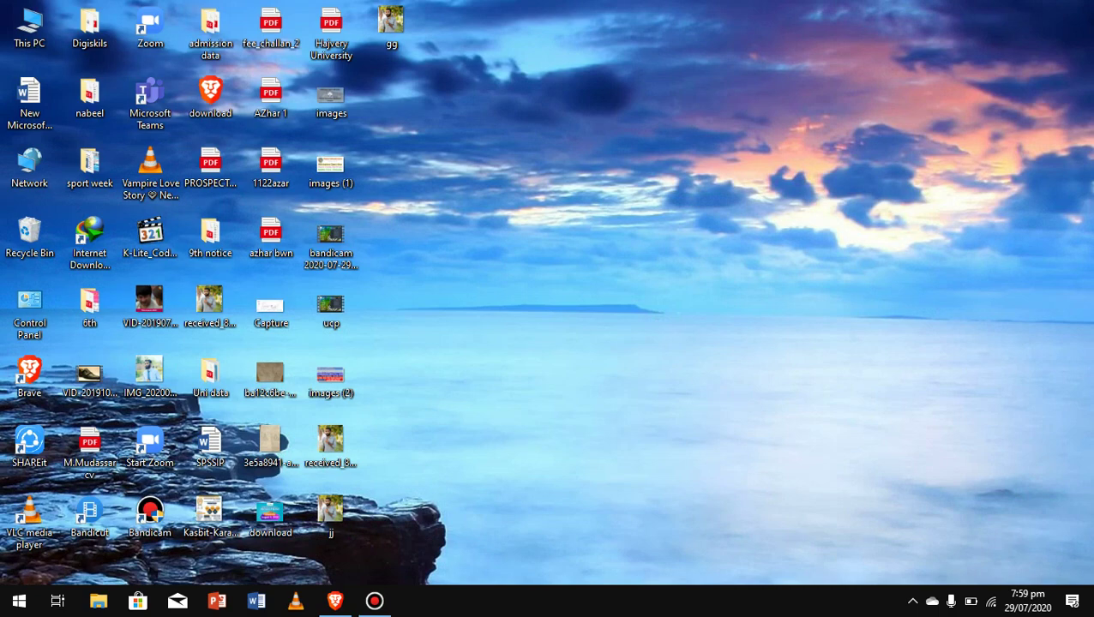
In Brave, search Google for 'nawaz sharif university multan' and open the mnsuam.edu.pk result.
left_click(334, 601)
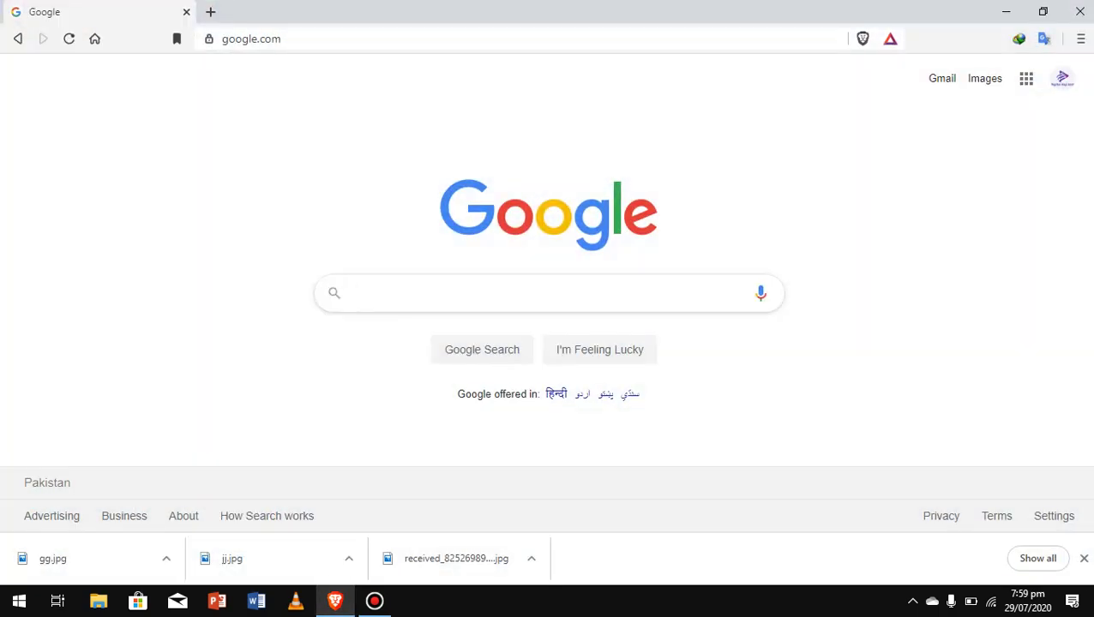
type("n")
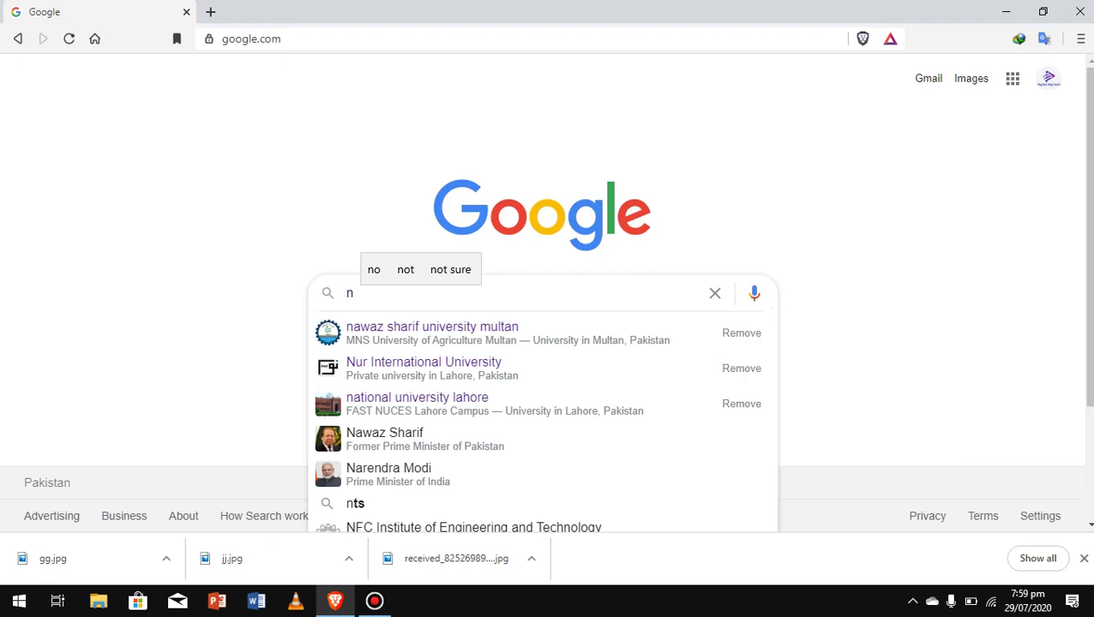
key("Down")
key("Return")
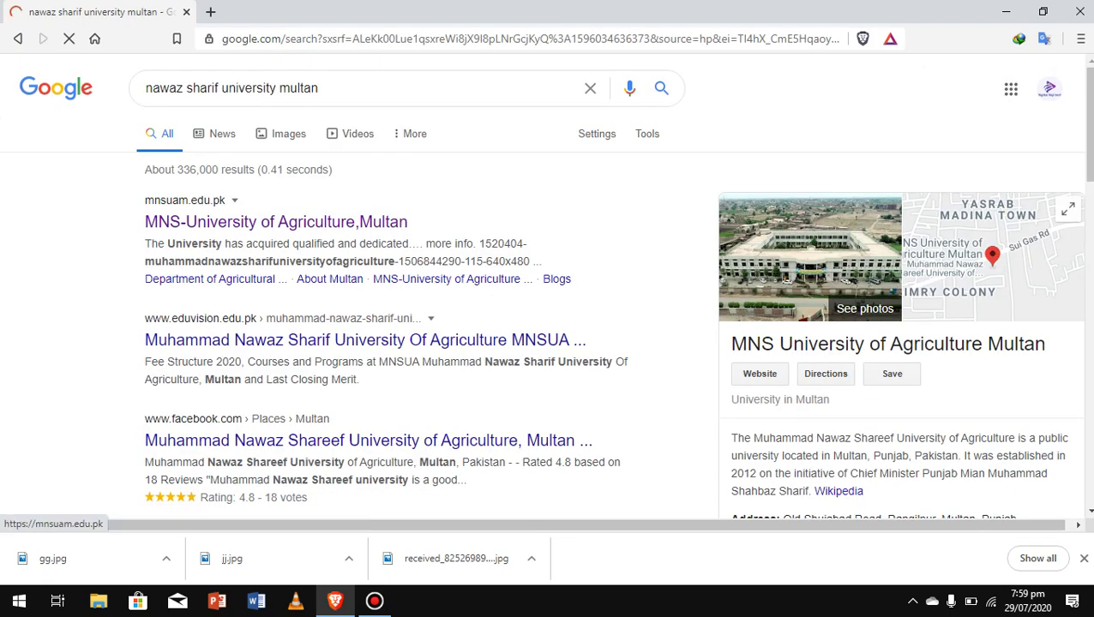
left_click(276, 222)
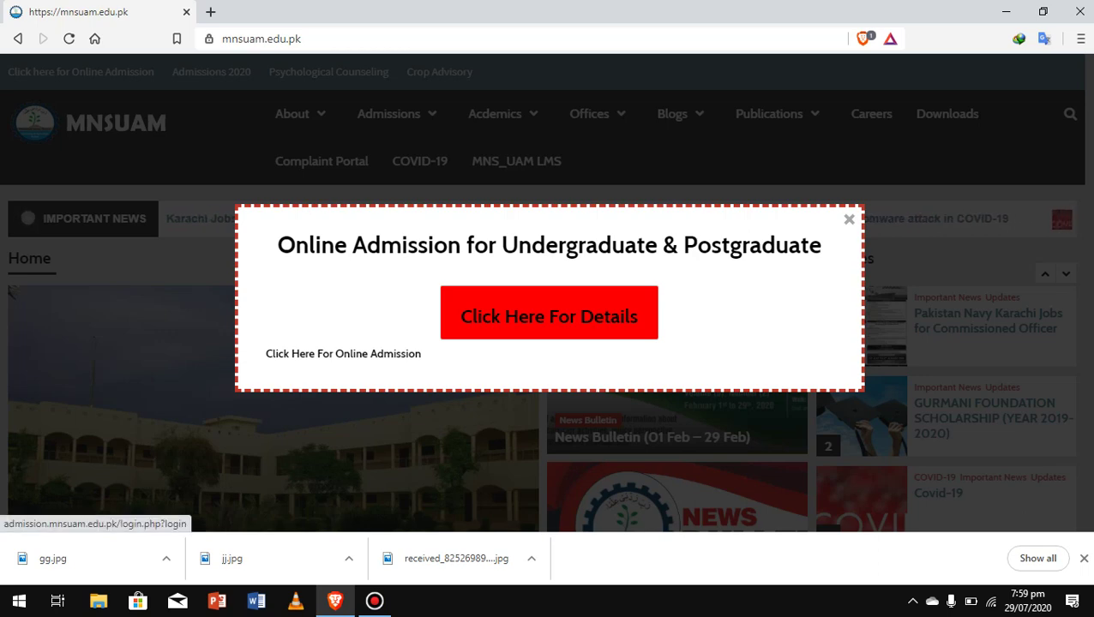
Go to the online admission login page and open the applicant sign-up form.
left_click(343, 353)
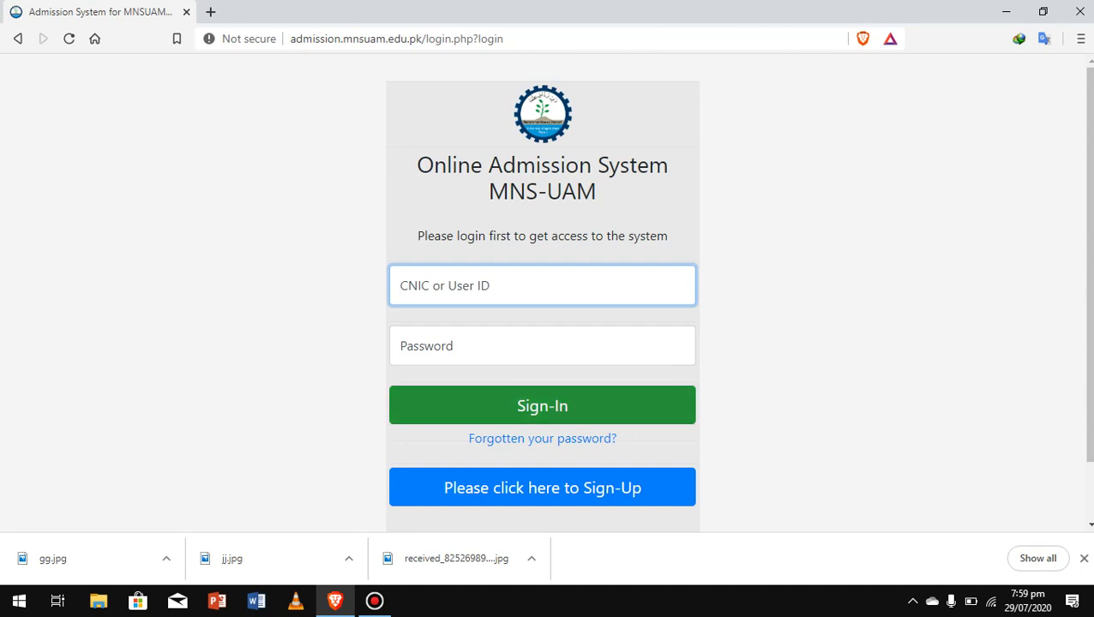
left_click(541, 487)
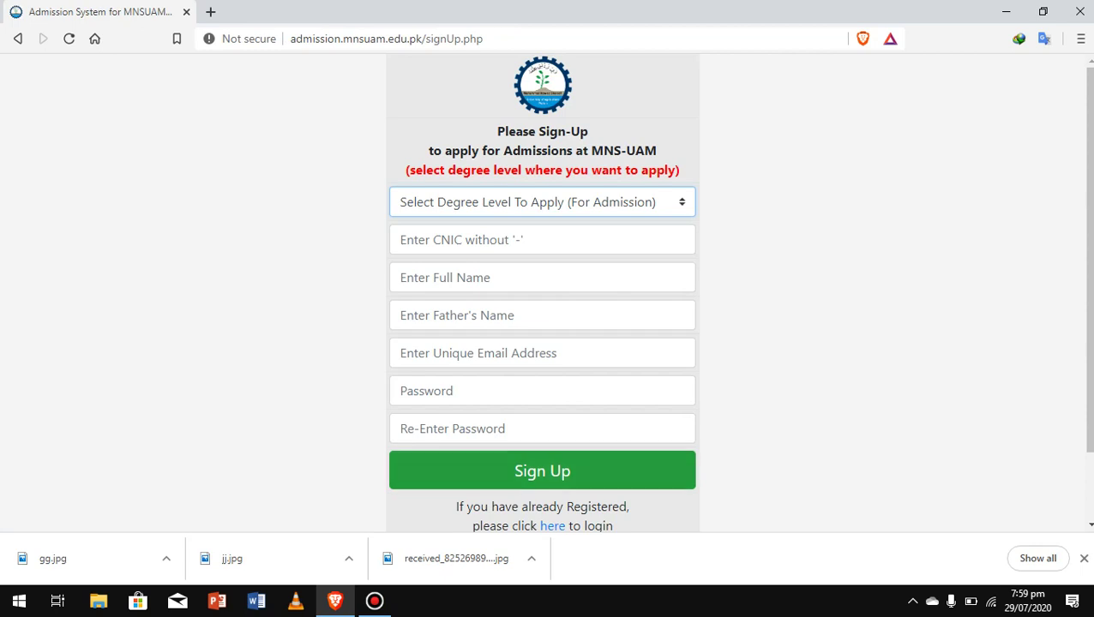
scroll(542, 292, "down", 1)
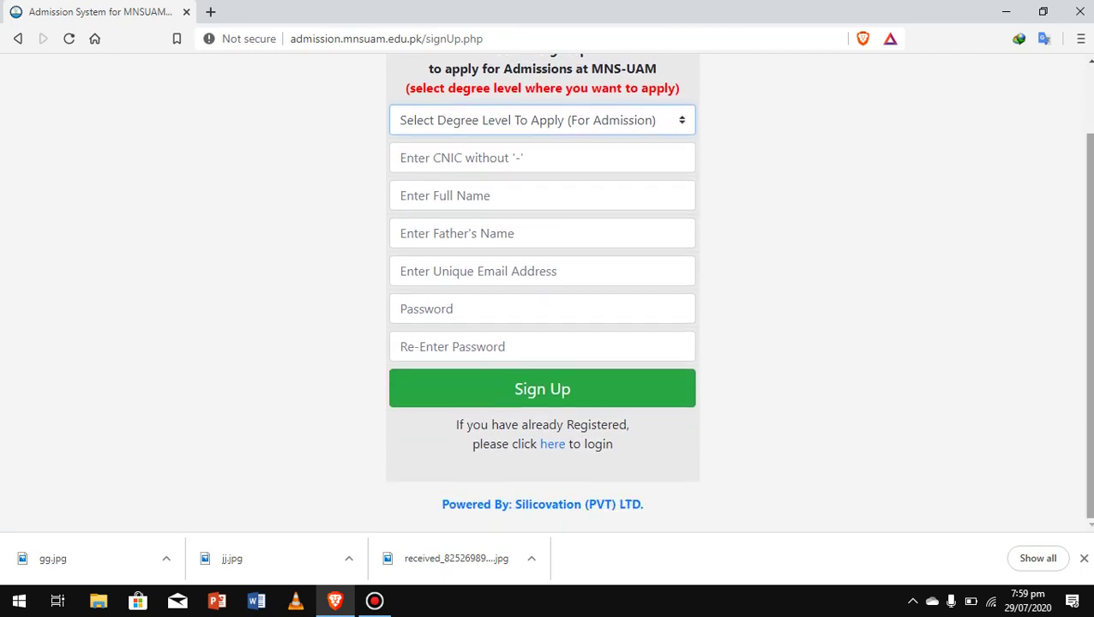
scroll(542, 292, "up", 1)
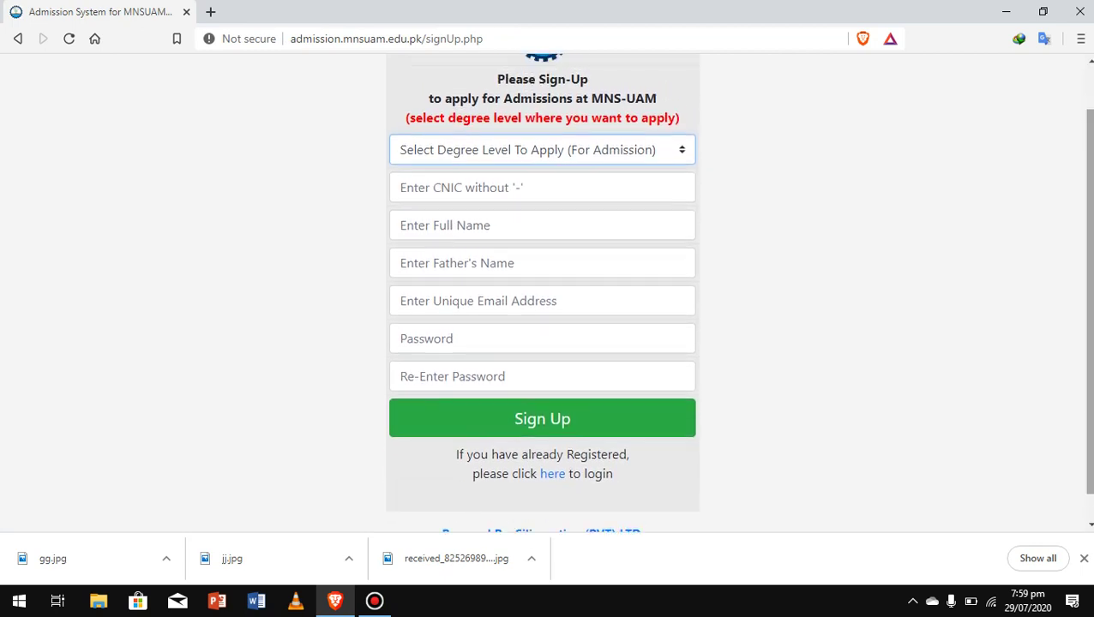
Browse the degree-level options without choosing one, then return to the login page.
key("alt+Down")
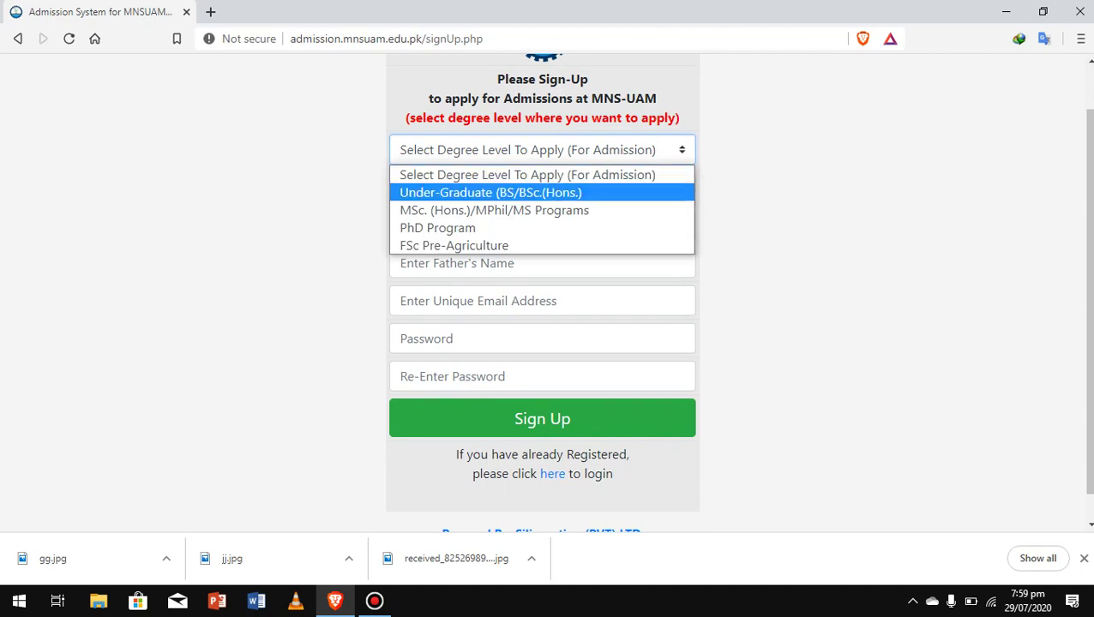
key("Up")
key("Down")
key("Down")
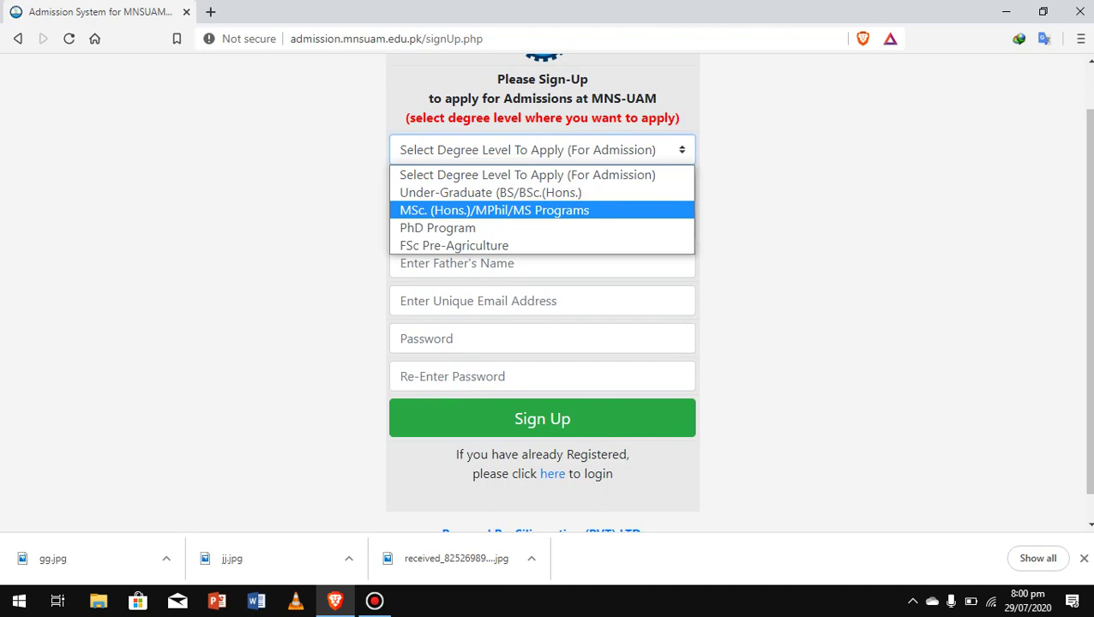
key("Down")
key("Down")
key("Up")
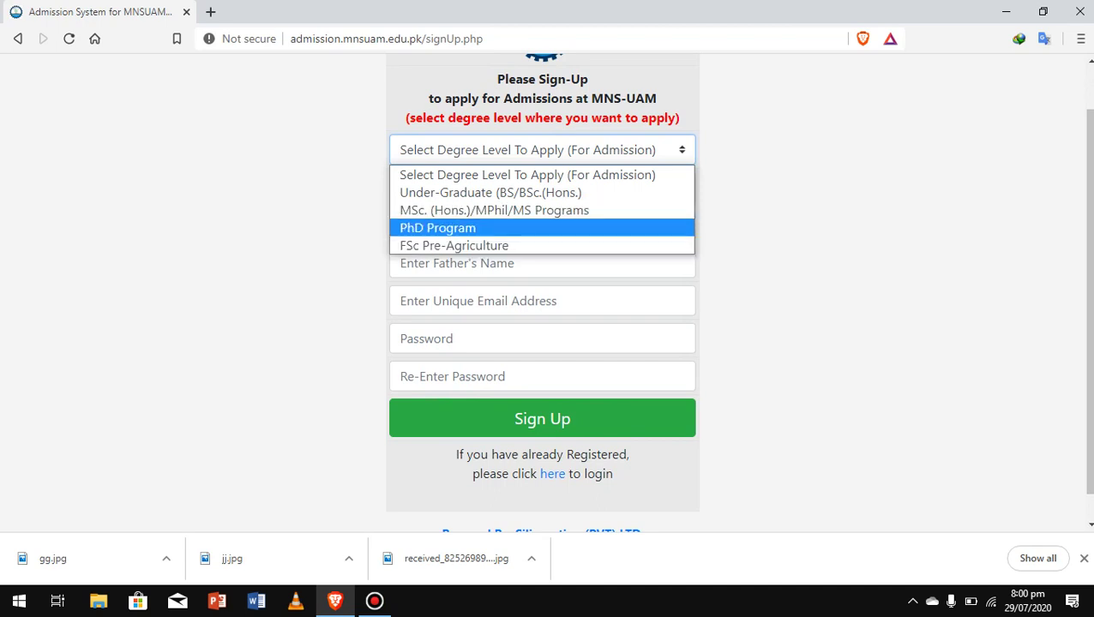
key("Escape")
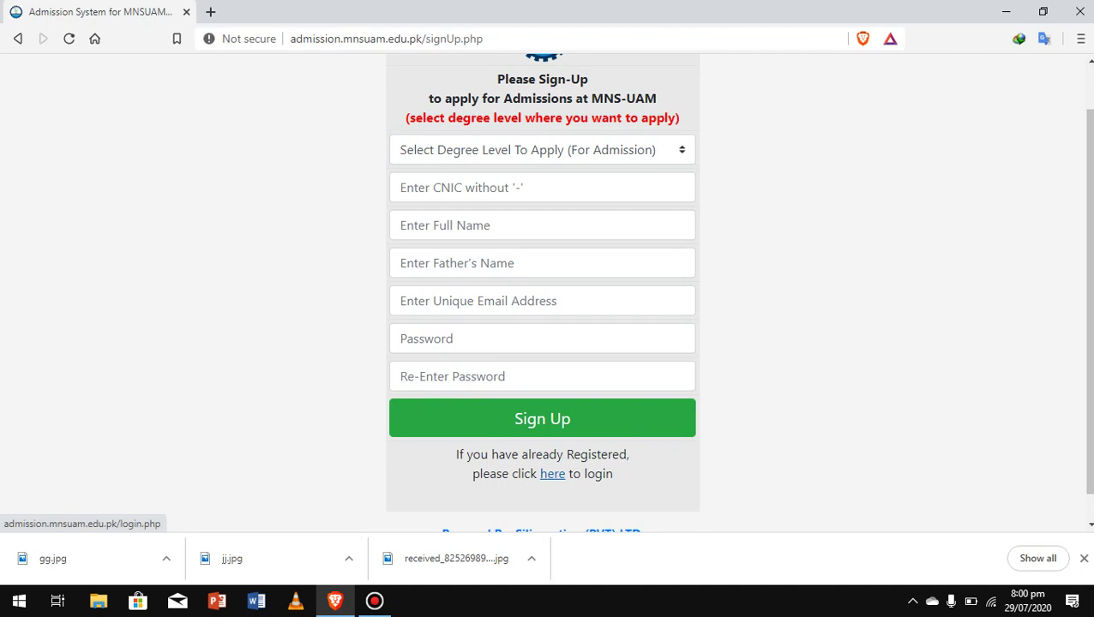
left_click(552, 474)
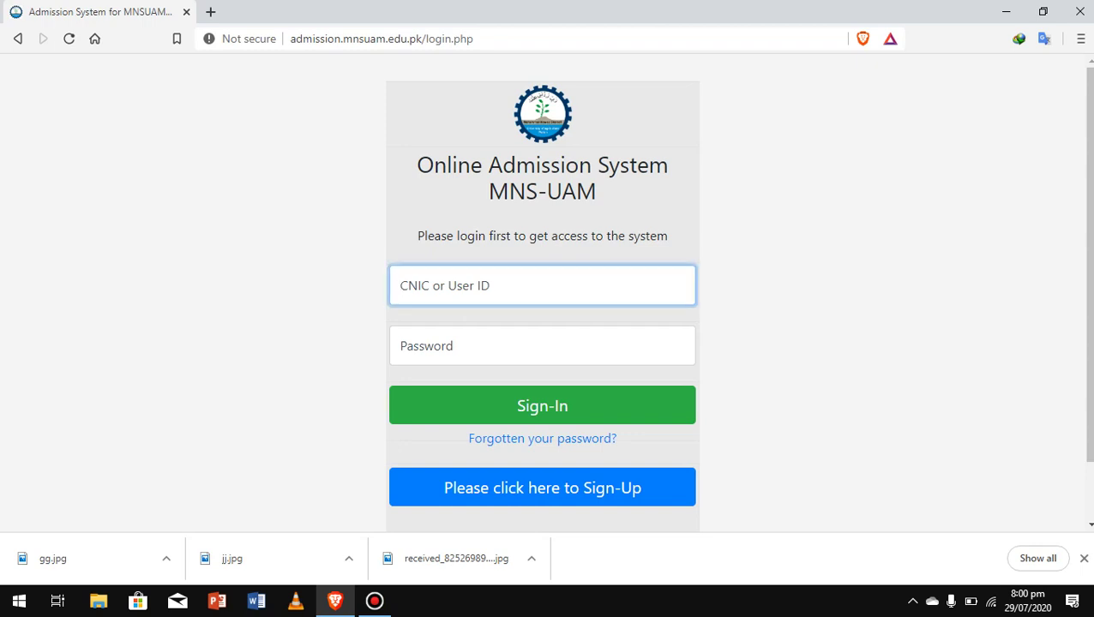
Sign in with the applicant's CNIC as user ID and the account password.
type("4")
key("BackSpace")
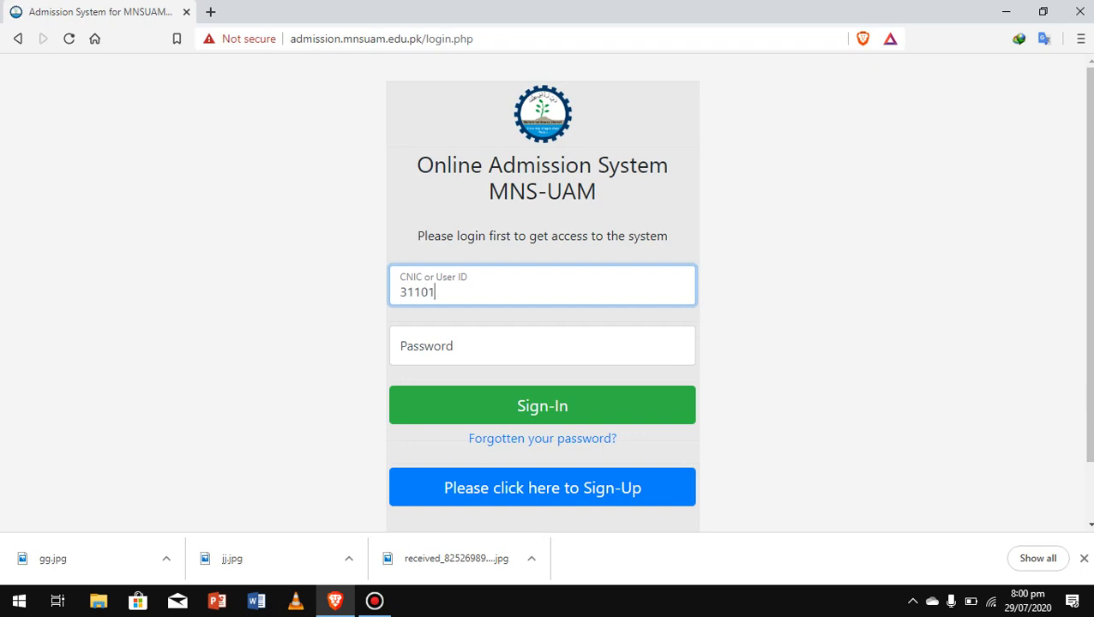
key("Tab")
type("•••••••")
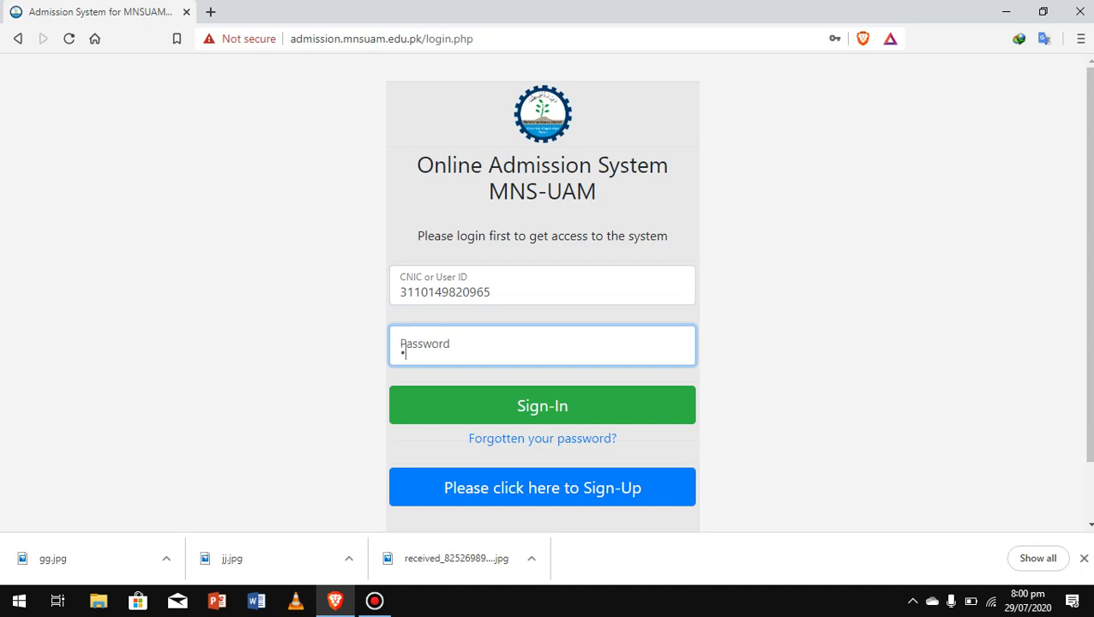
type("•••")
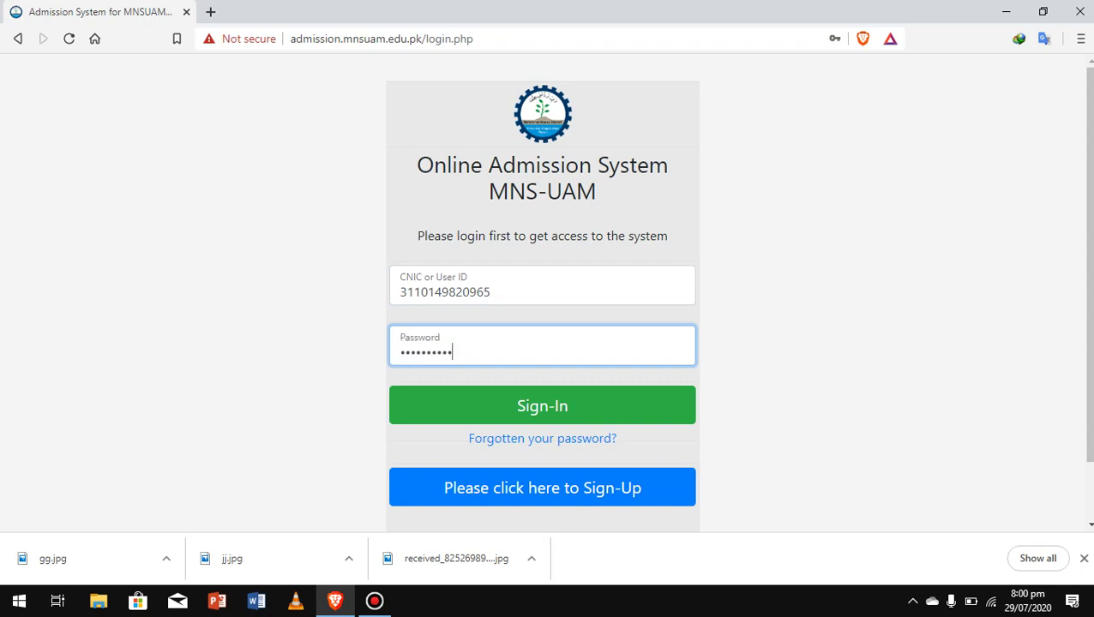
left_click(542, 405)
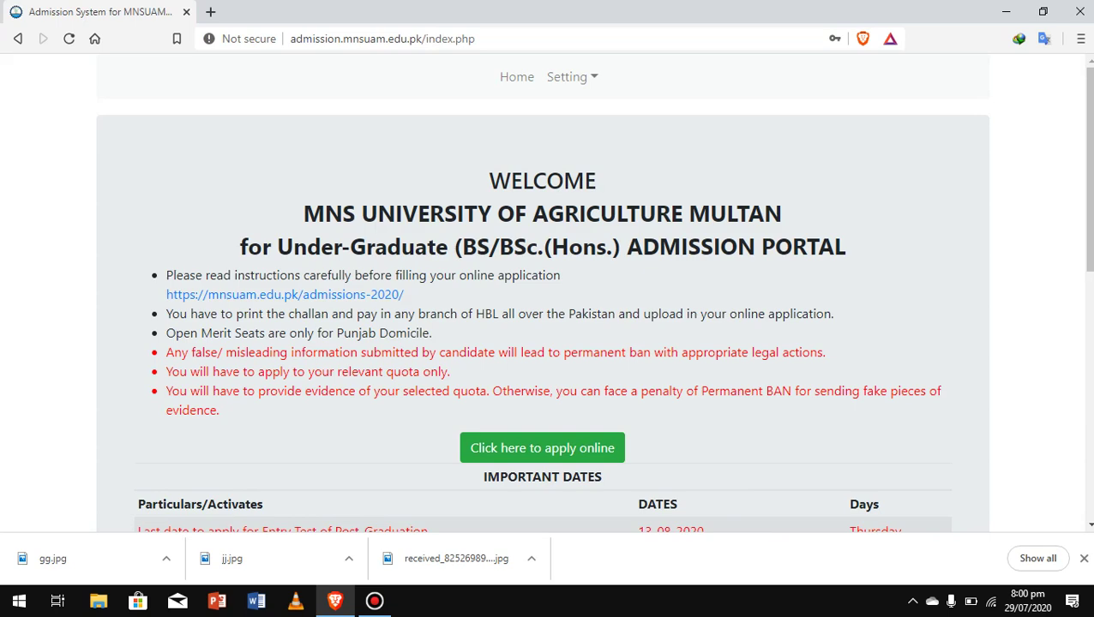
Scroll through the Important Dates table, then choose 'Click here to apply online'.
scroll(593, 293, "down", 3)
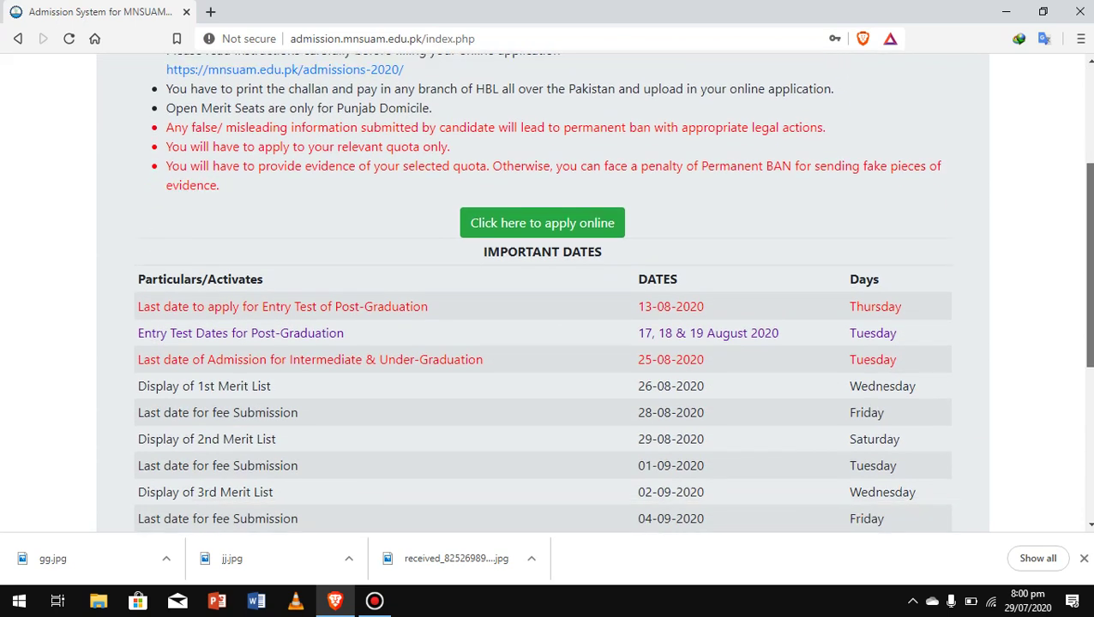
scroll(541, 292, "down", 1)
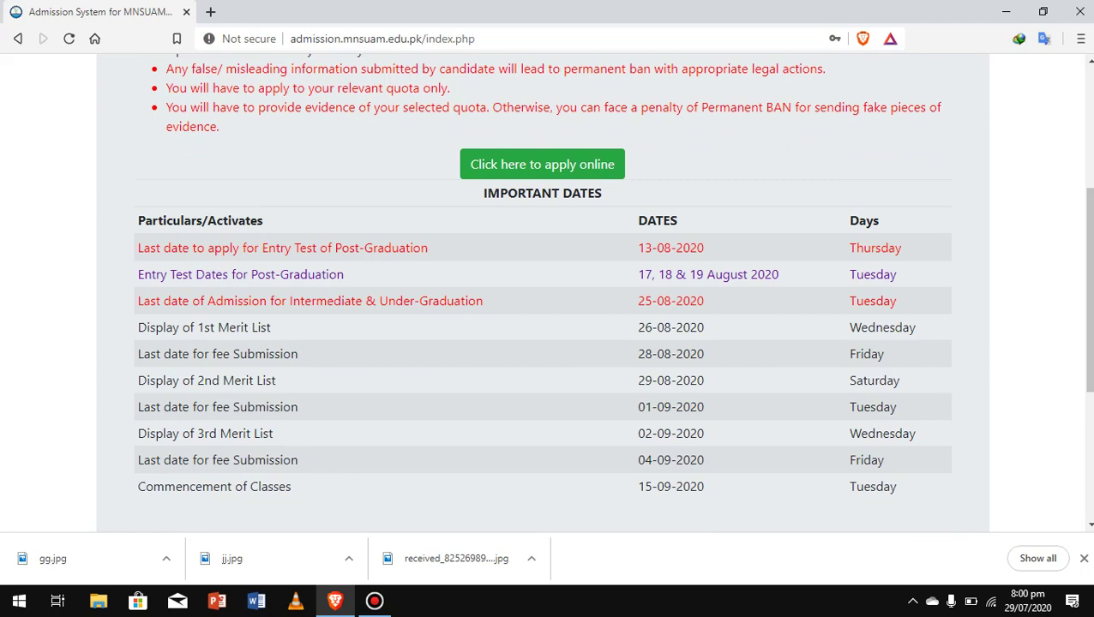
scroll(549, 291, "down", 1)
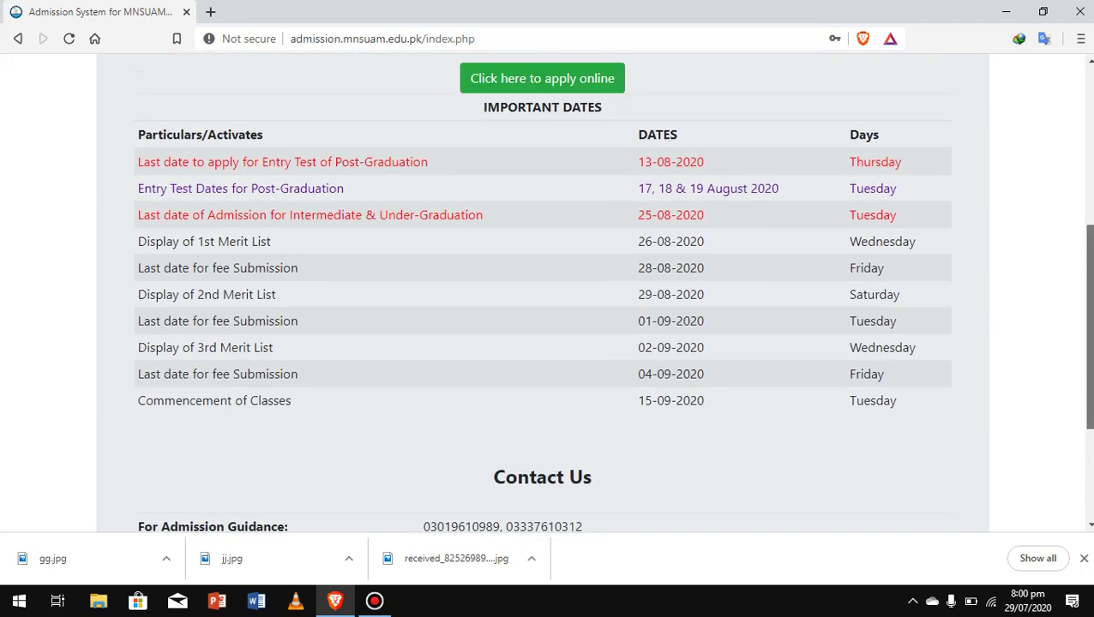
scroll(548, 291, "up", 3)
left_click(542, 322)
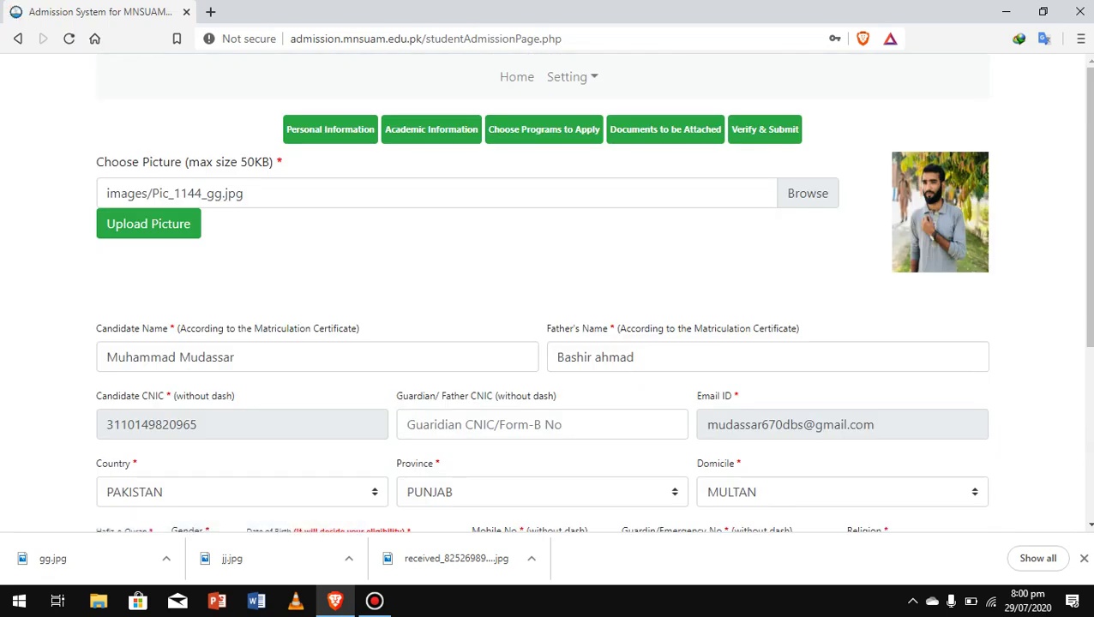
Enter the guardian/father's CNIC in the Personal Information form.
scroll(548, 300, "down", 1)
scroll(549, 300, "up", 1)
scroll(548, 300, "down", 1)
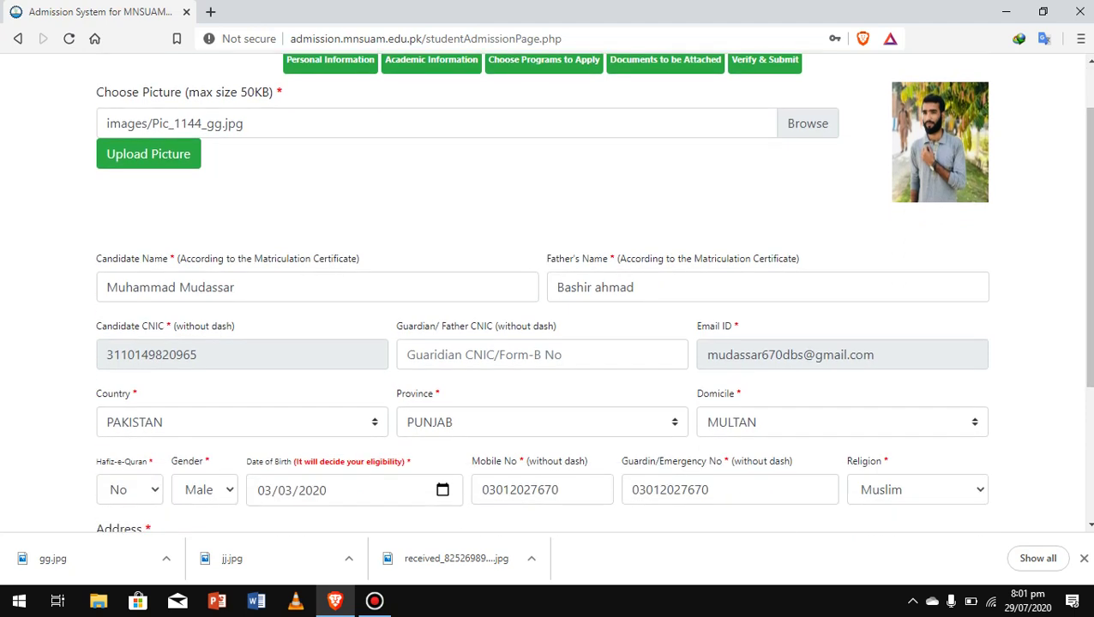
left_click(542, 355)
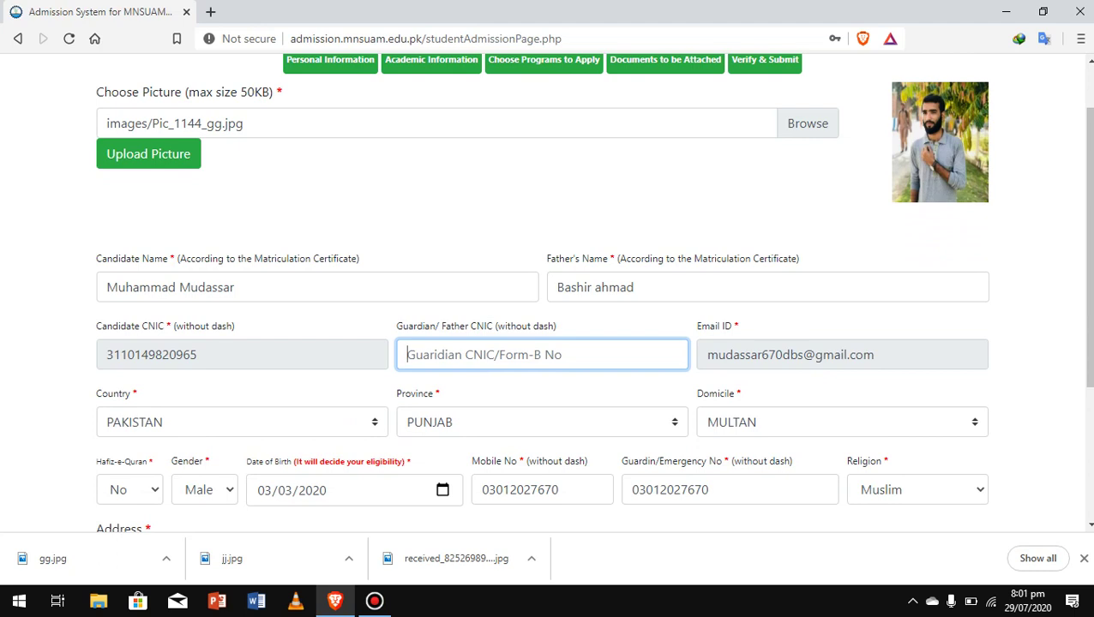
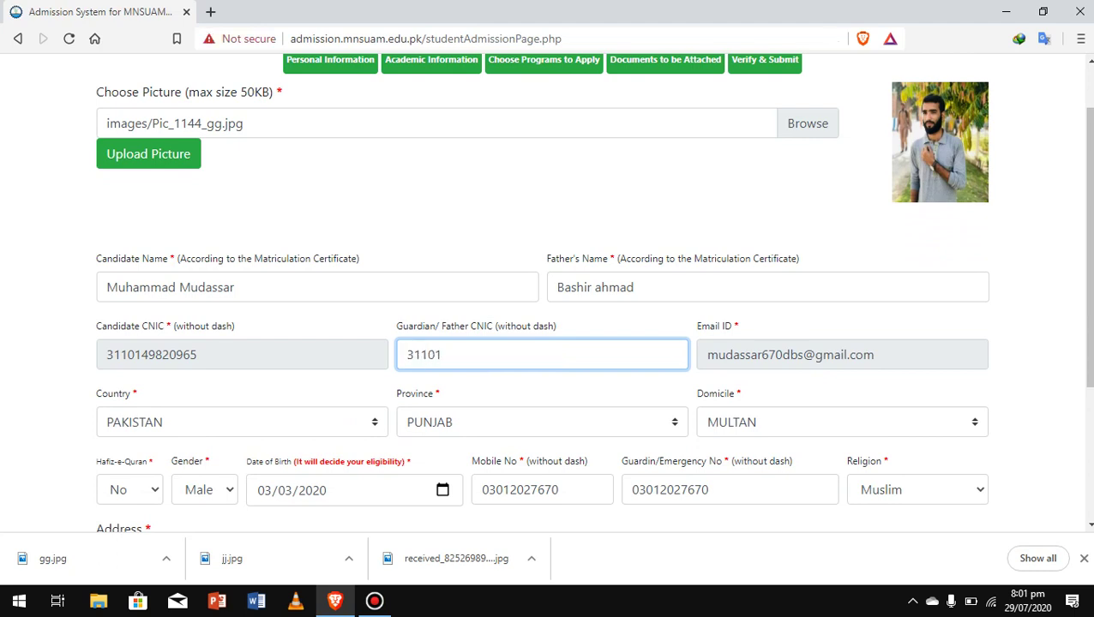
Set the Domicile district to Bahawalnagar.
scroll(593, 292, "down", 1)
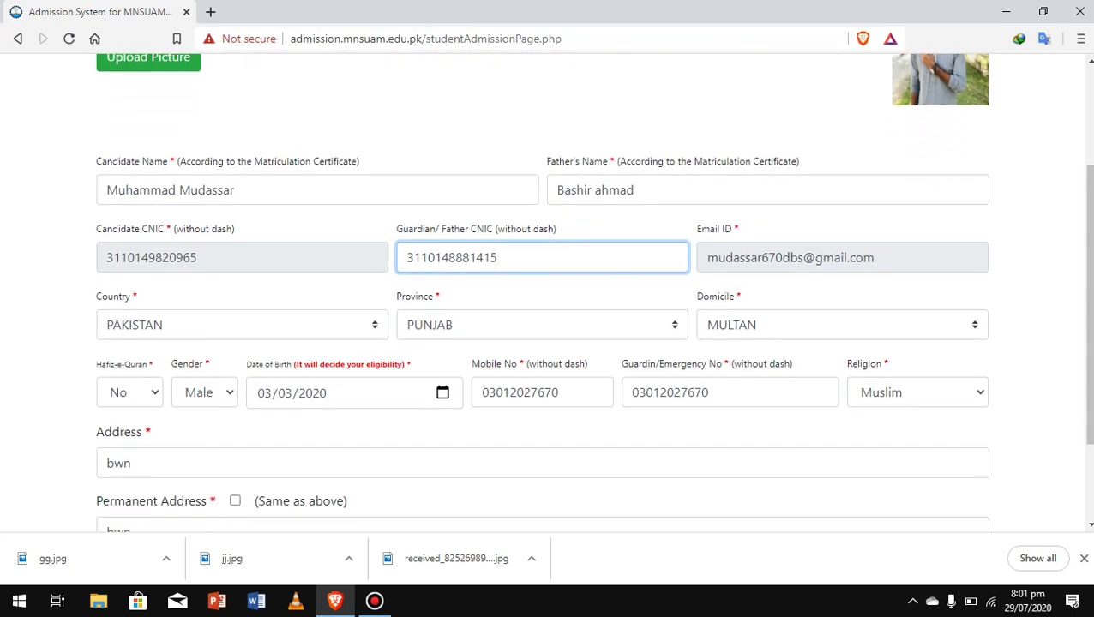
left_click(842, 325)
key("b")
key("b")
key("b")
key("b")
key("b")
key("b")
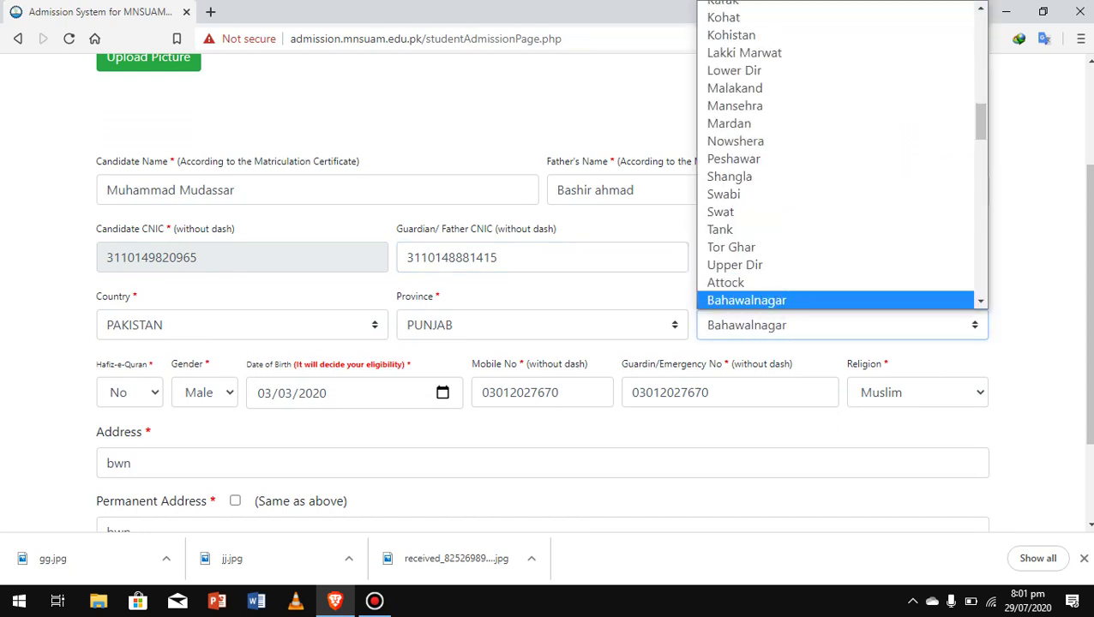
key("Up")
key("Return")
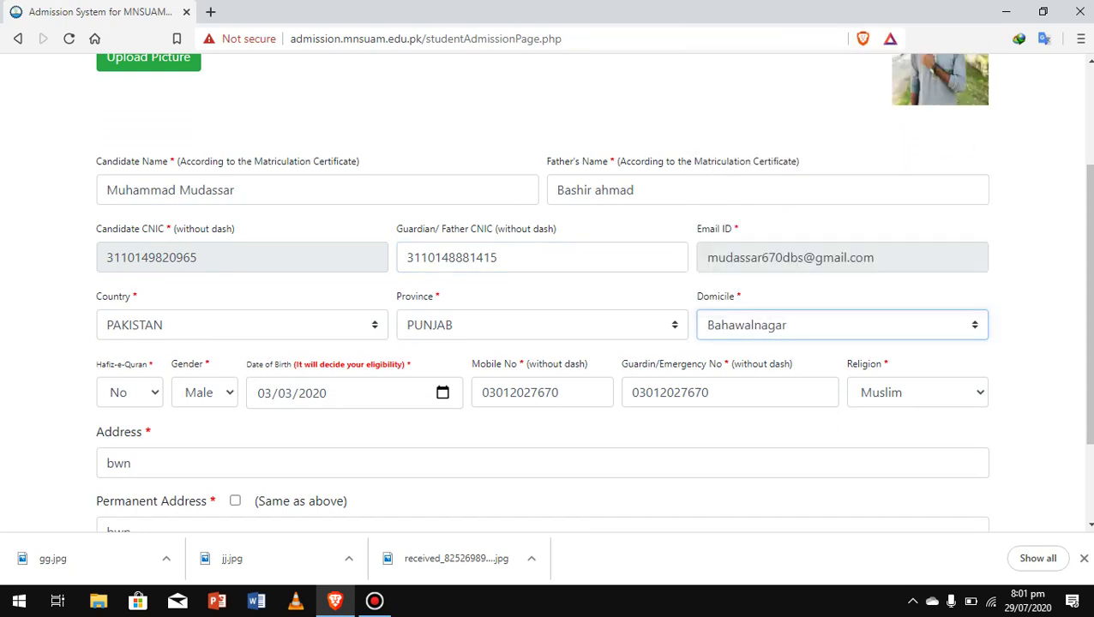
Tick 'Same as above' for the permanent address and save with 'Save & Go To Next'.
scroll(547, 291, "down", 1)
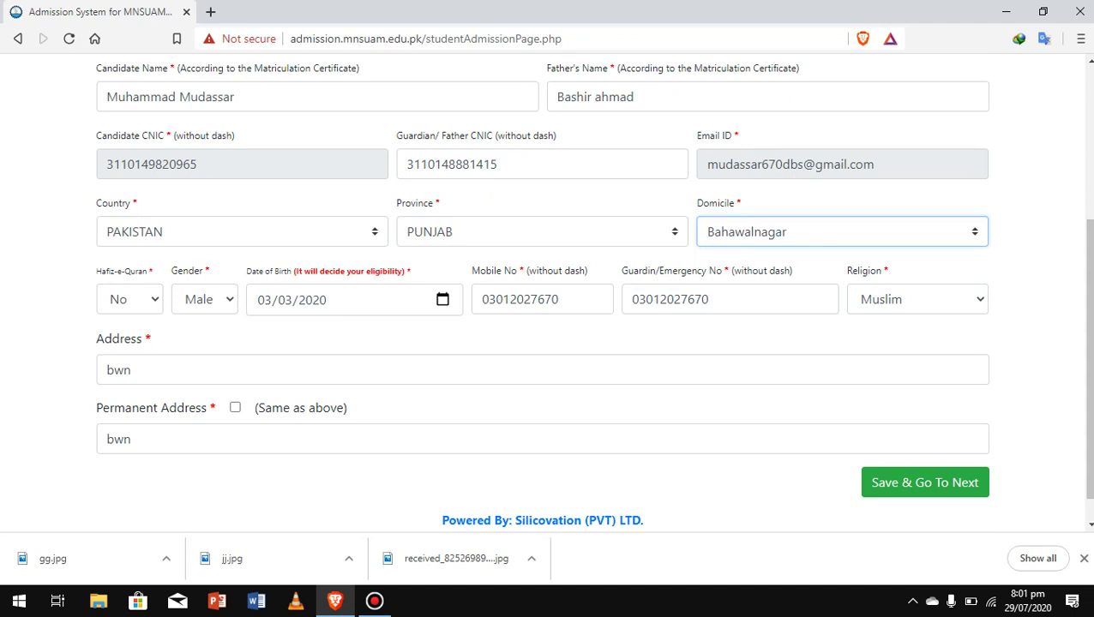
left_click(234, 407)
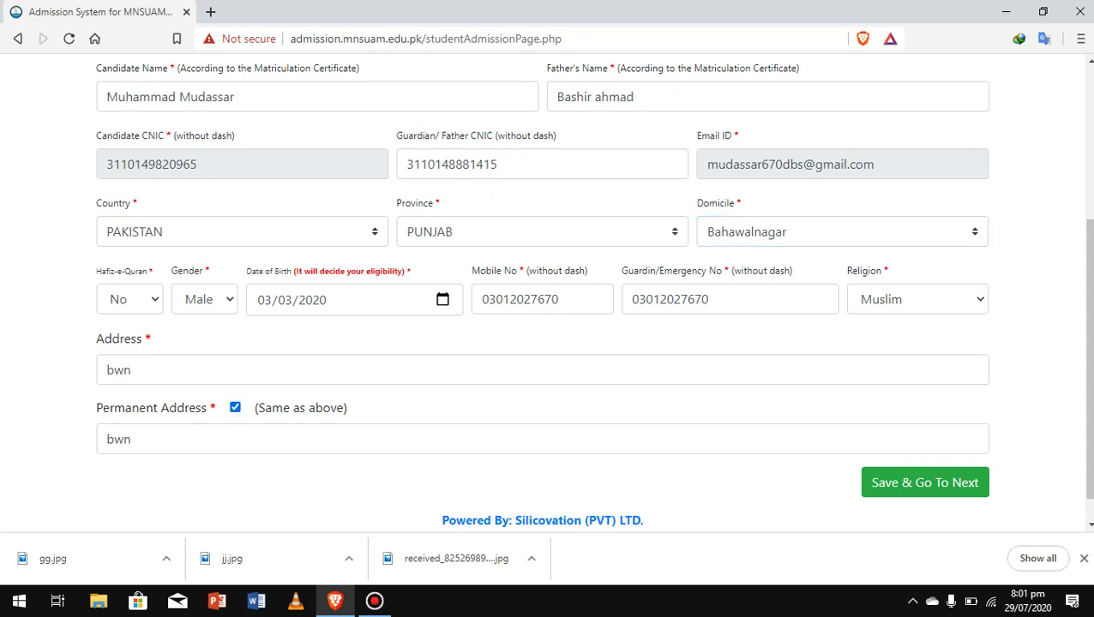
left_click(924, 482)
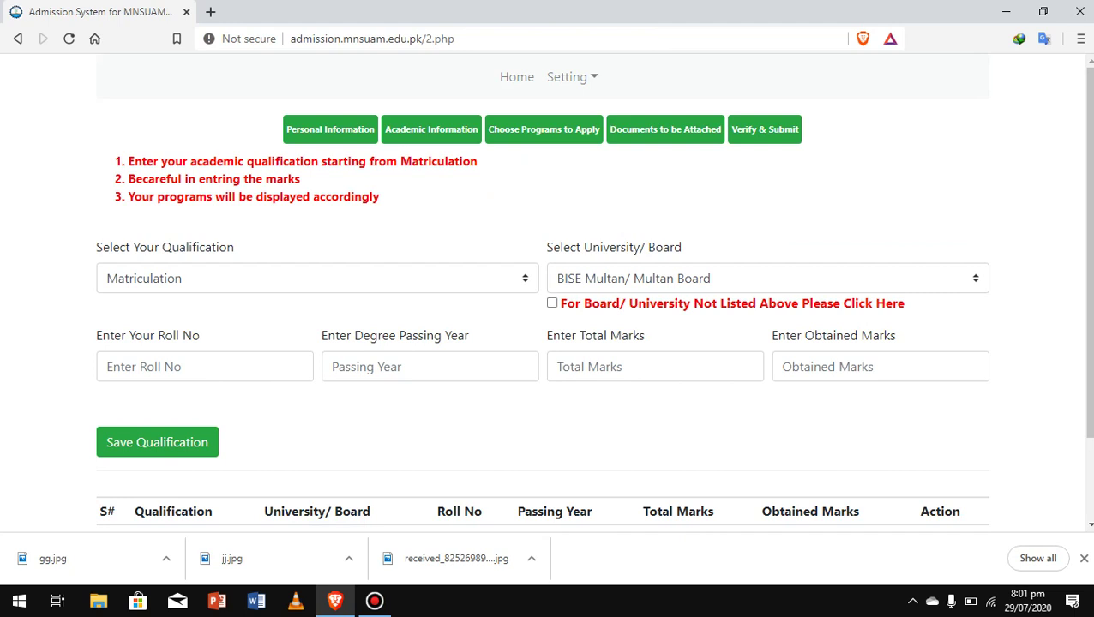
Set the Matriculation board to BISE Lahore, enter roll number 767678678 and passing year 2015.
left_click(768, 278)
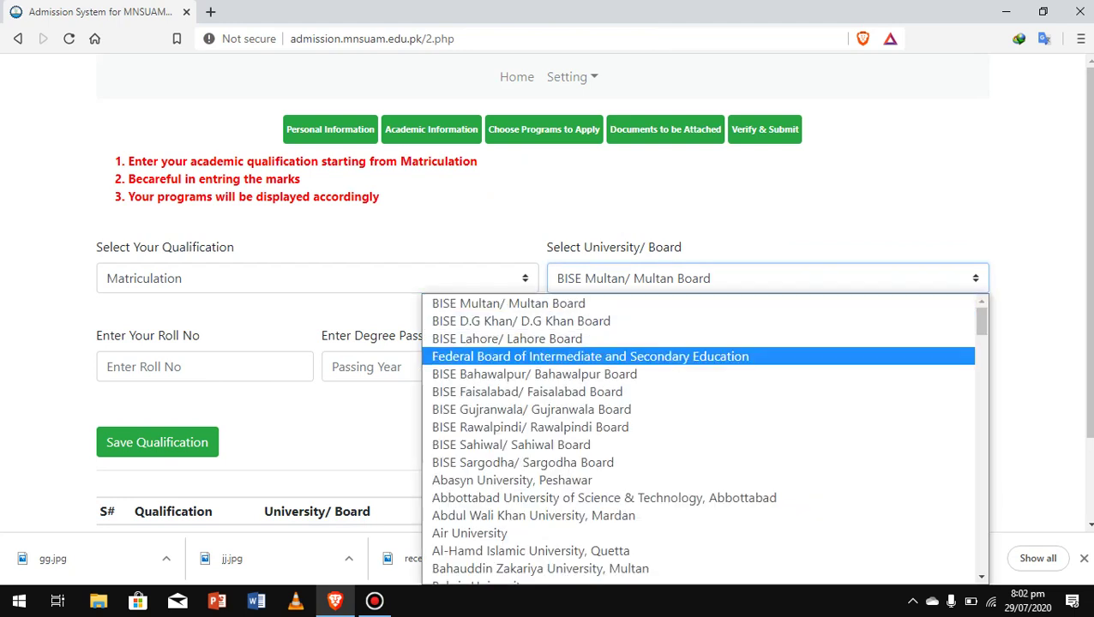
left_click(515, 339)
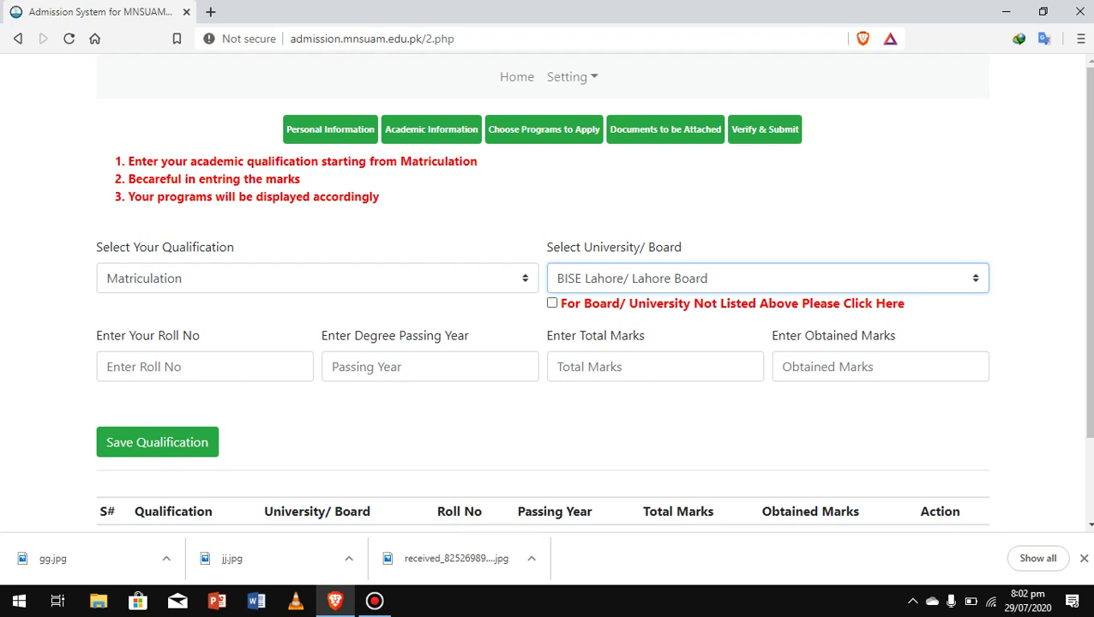
scroll(594, 283, "down", 2)
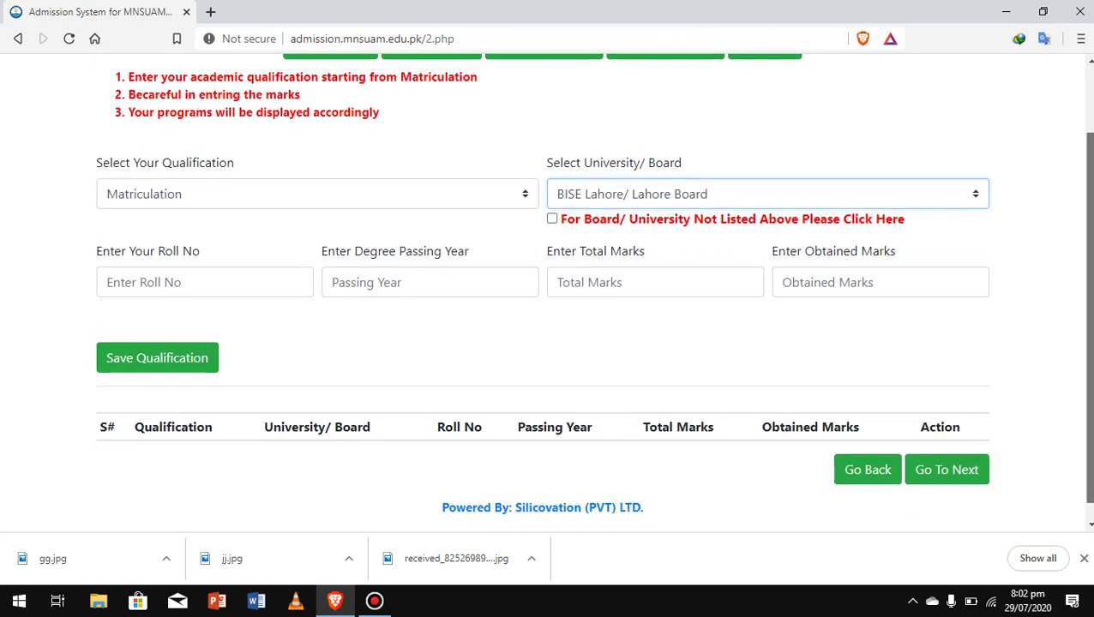
left_click(205, 272)
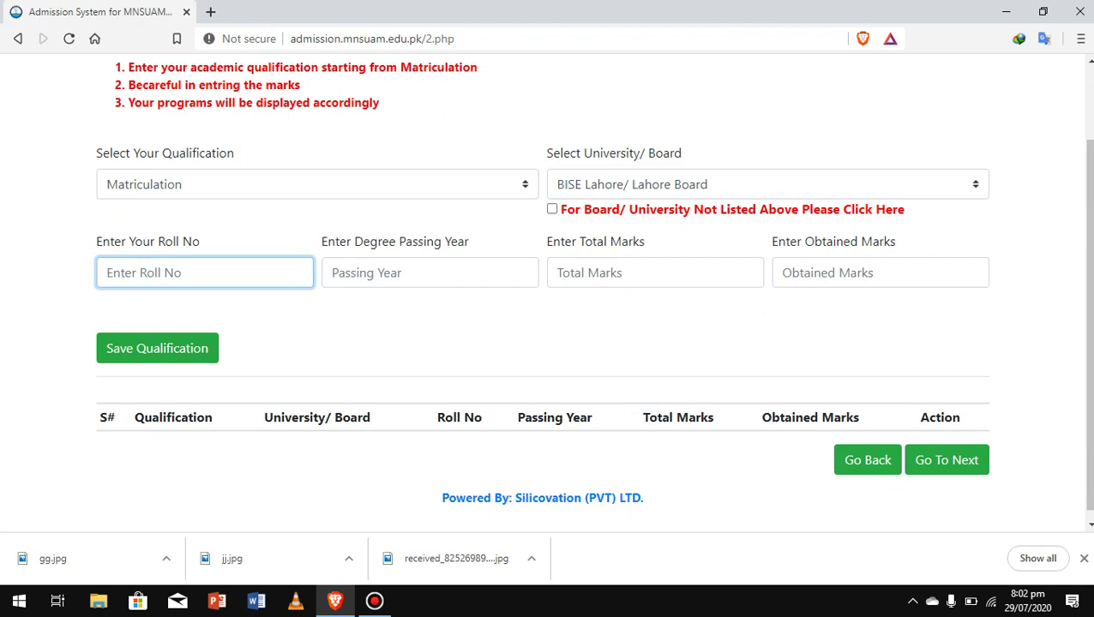
type("767678678")
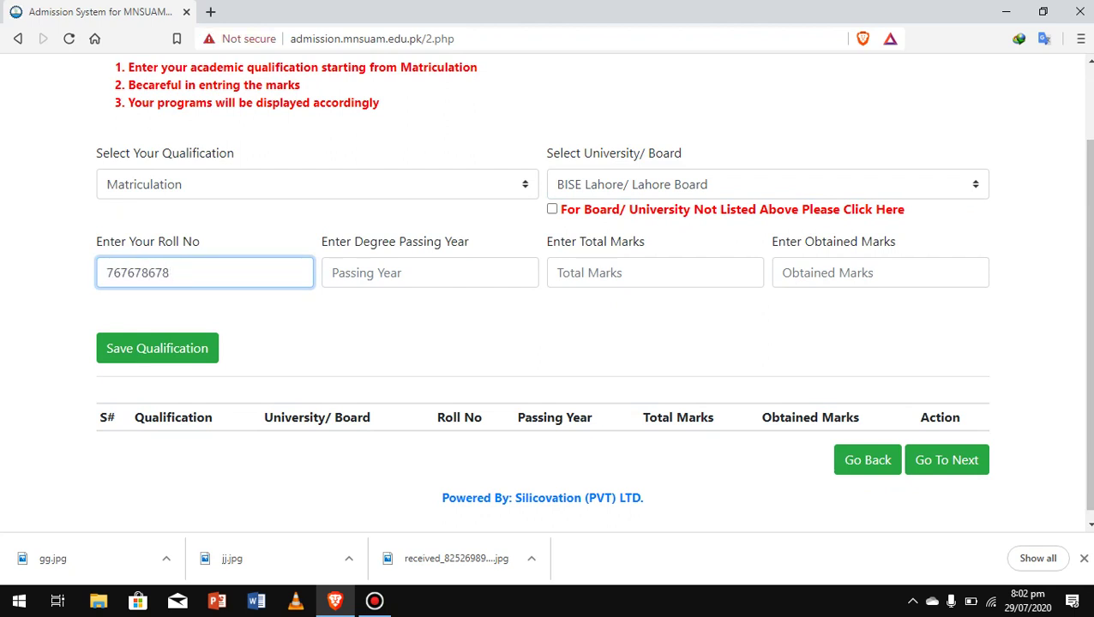
left_click(430, 272)
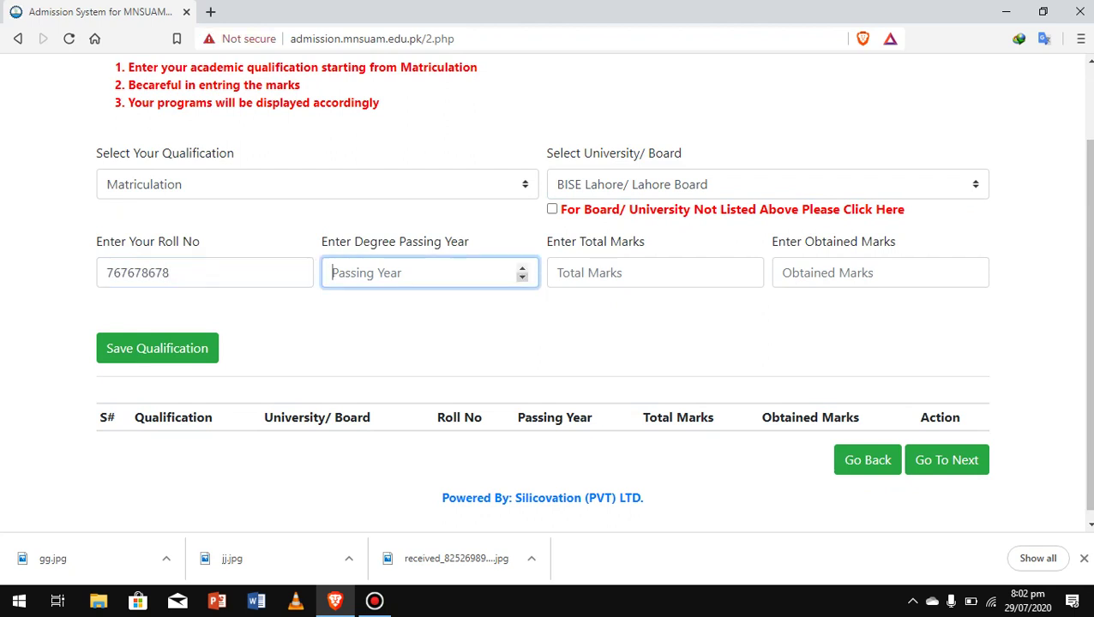
type("-1")
left_click(521, 268)
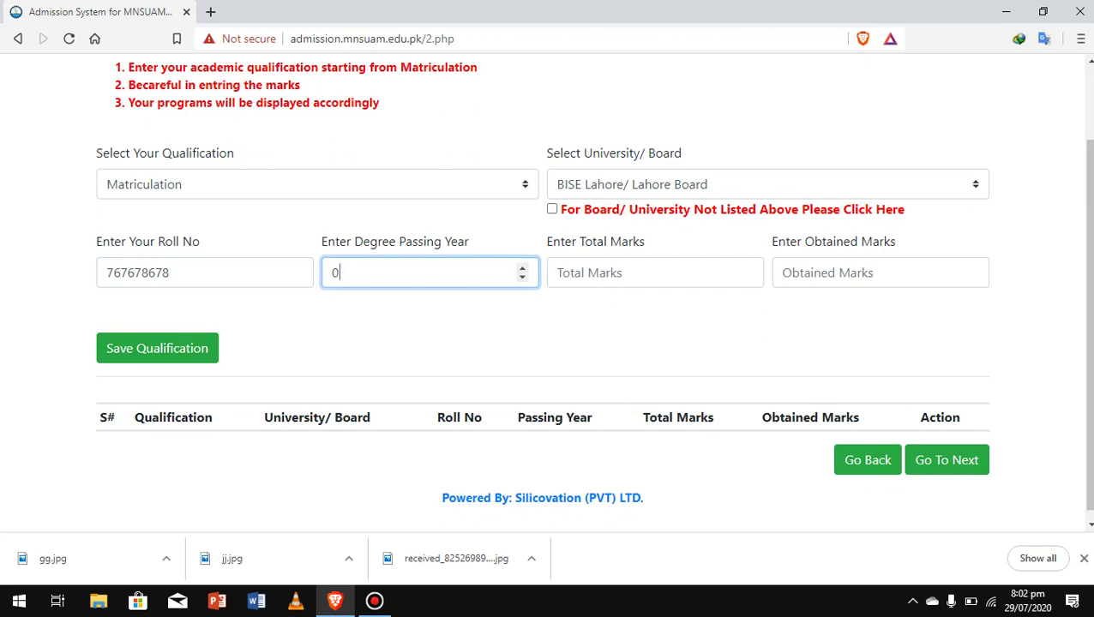
key("BackSpace")
type("2015")
Enter total marks 1100 and obtained marks 965, then save the qualification.
left_click(643, 272)
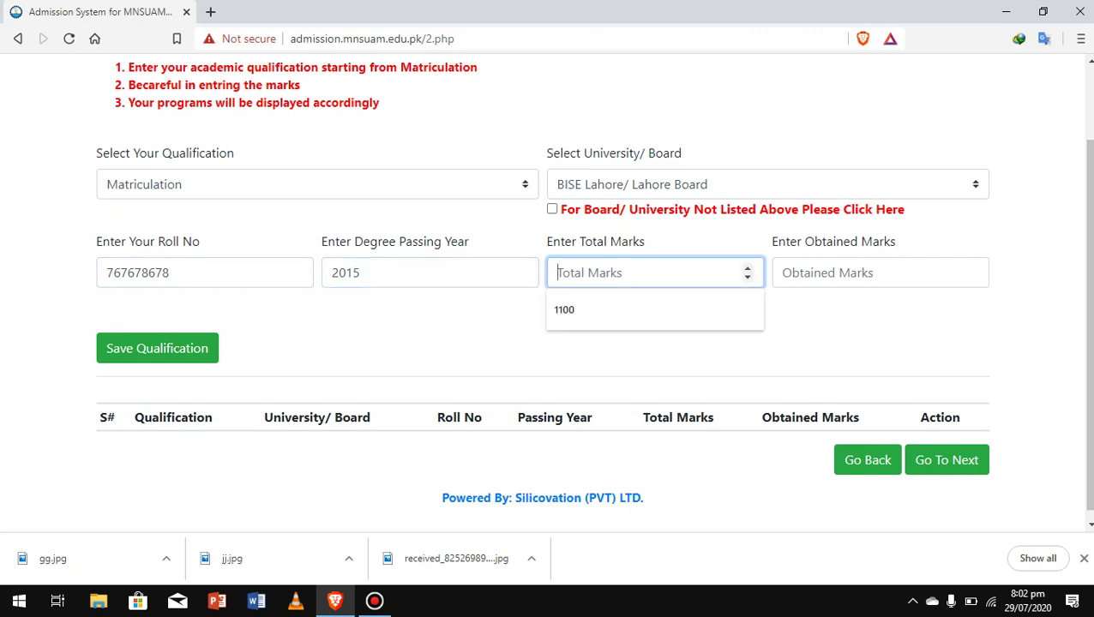
key("Down")
key("Return")
key("Tab")
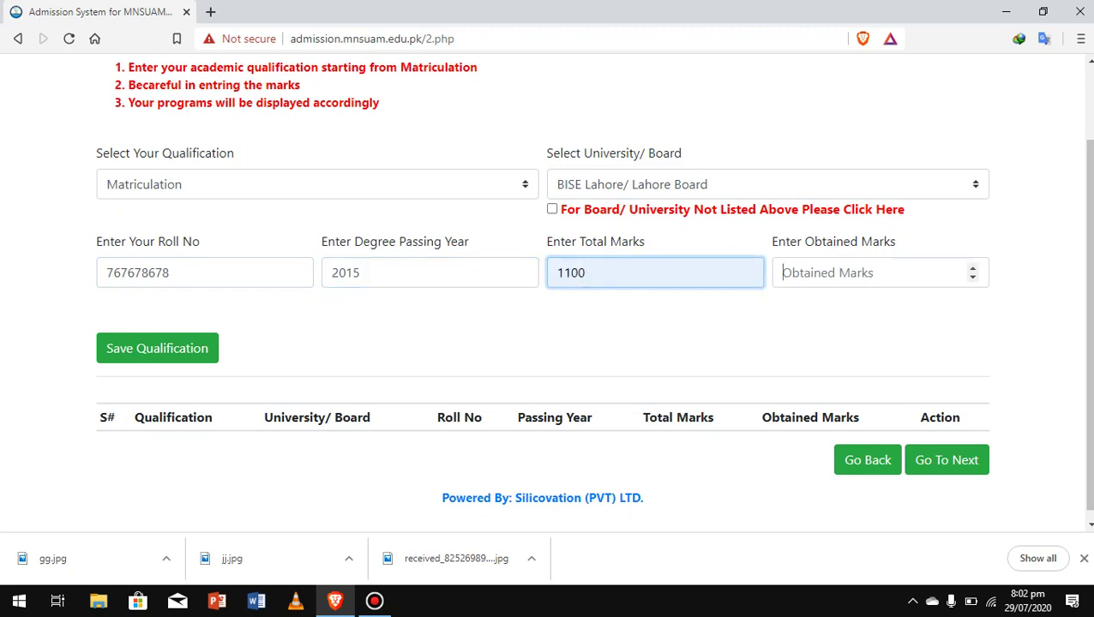
type("965")
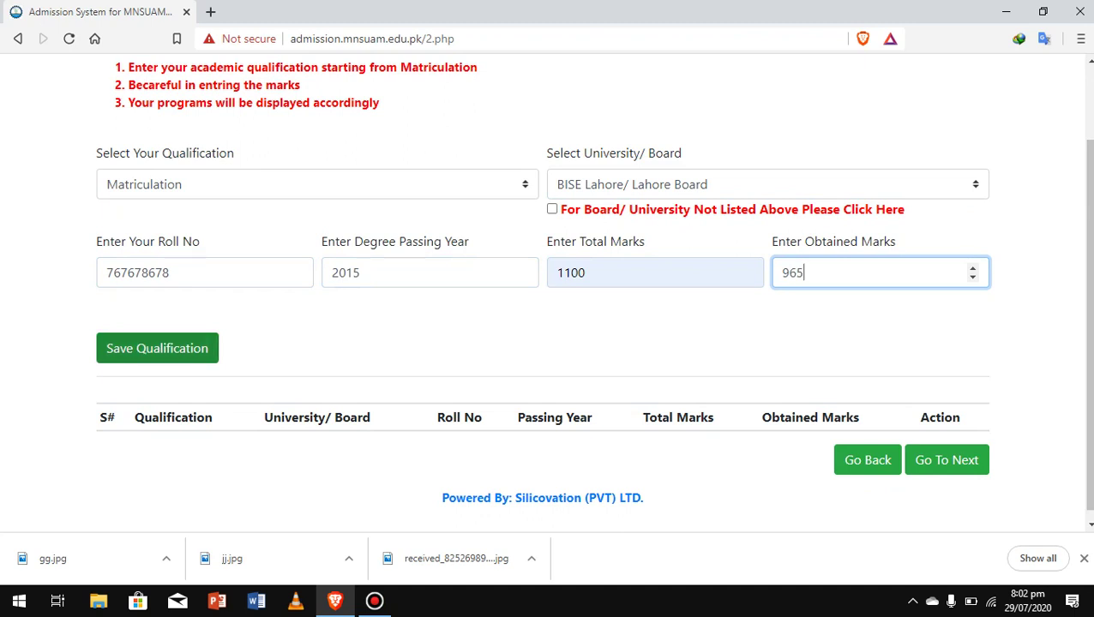
key("Tab")
key("Return")
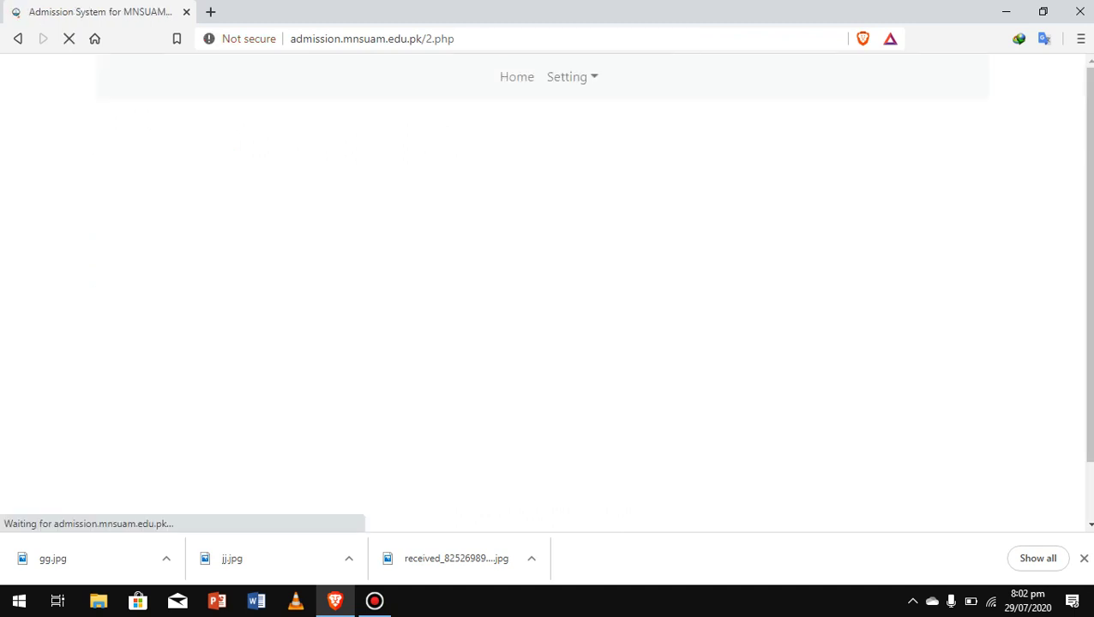
left_click_drag(1089, 244, 1090, 301)
left_click(317, 204)
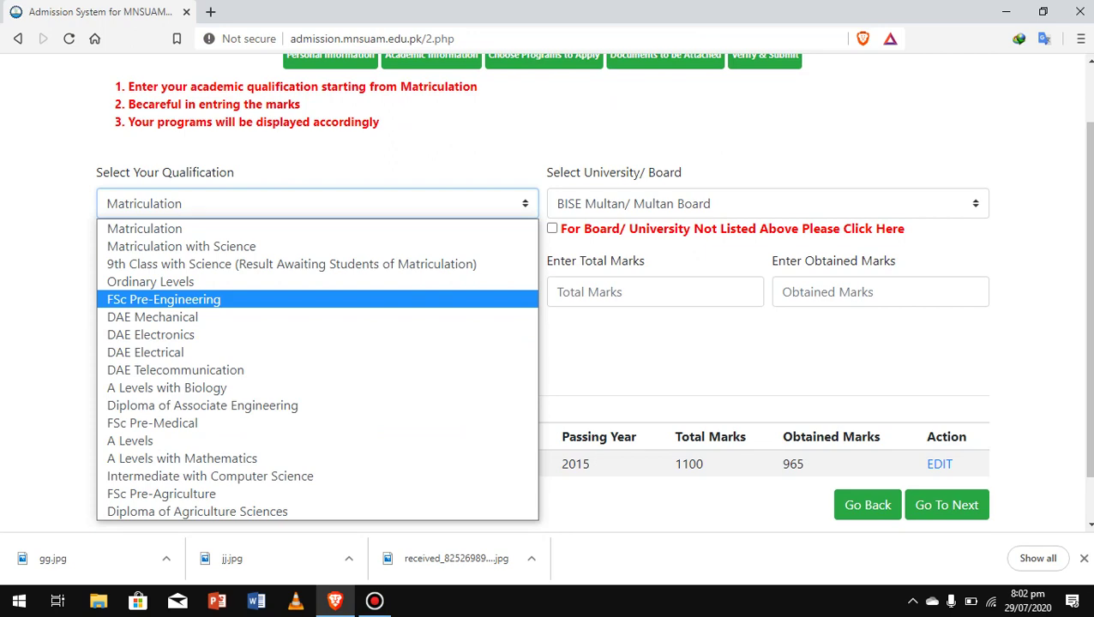
left_click(163, 299)
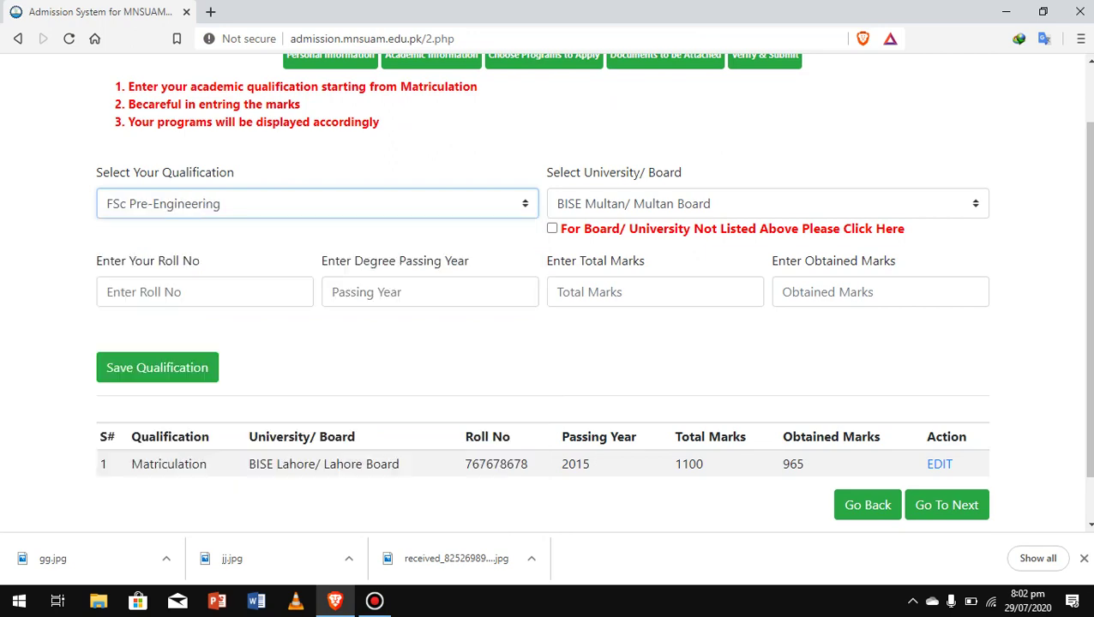
left_click(767, 203)
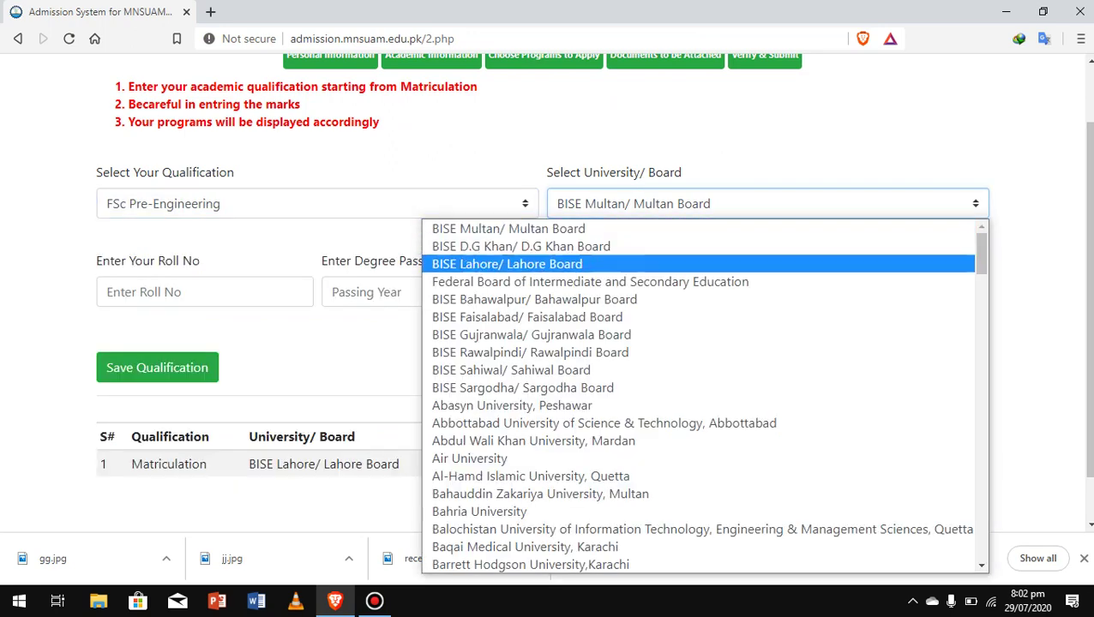
left_click(532, 262)
left_click(205, 293)
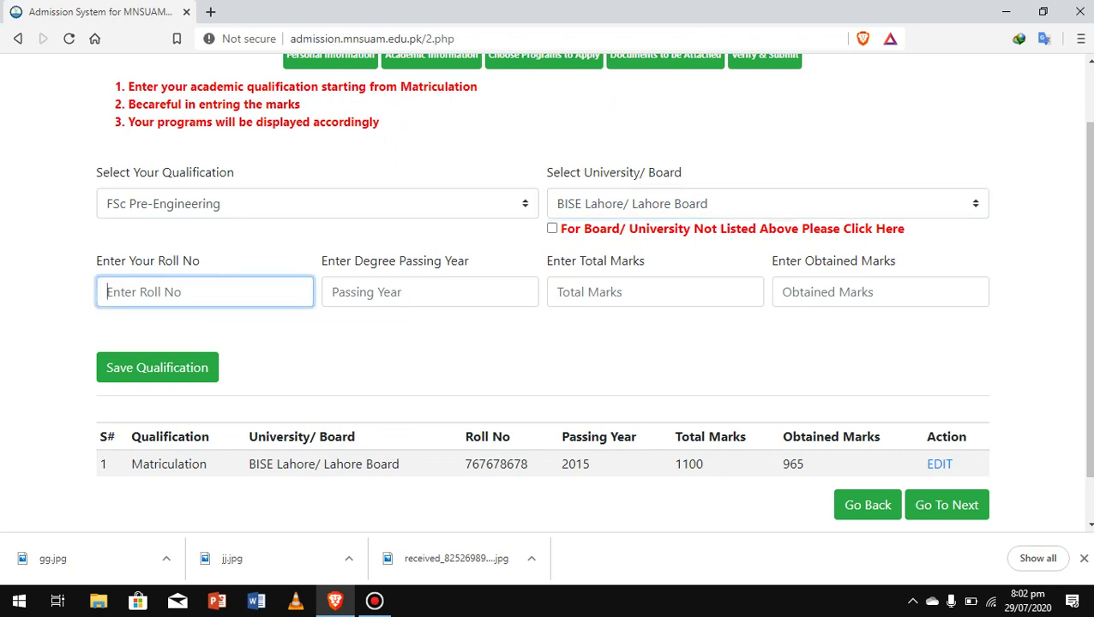
type("767687")
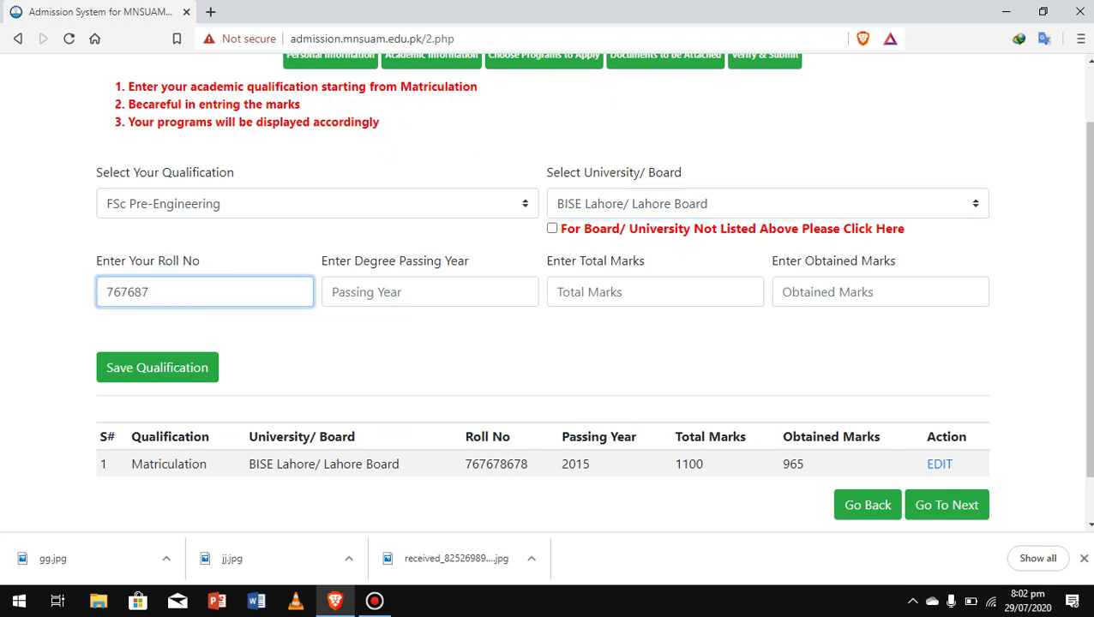
Enter passing year 2017, total marks 1100 and obtained marks 967, then save the qualification.
left_click(420, 292)
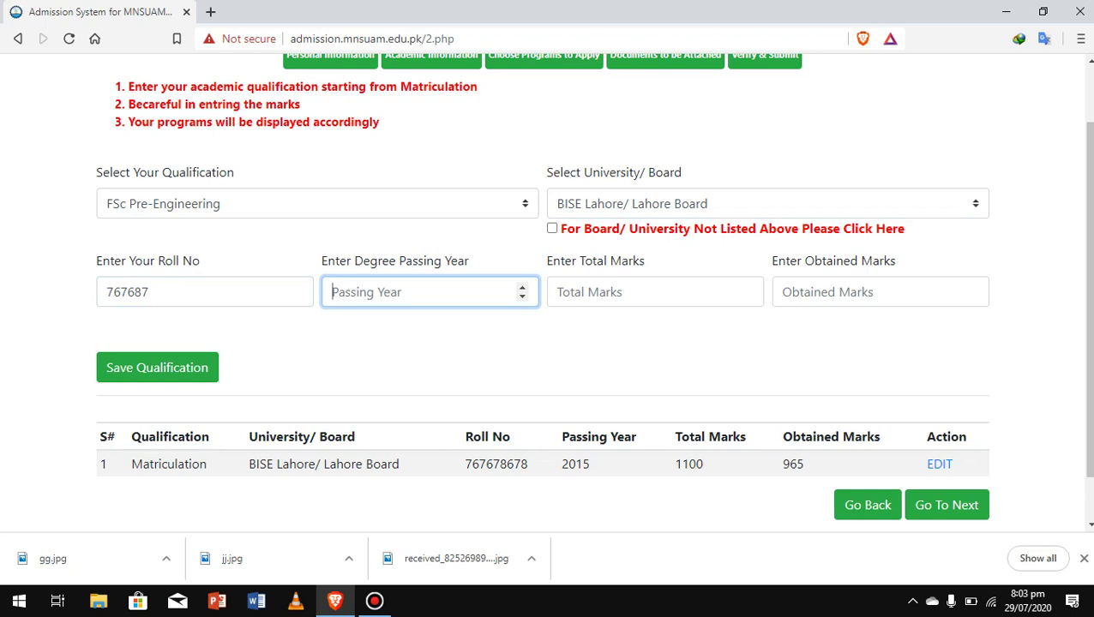
type("2017")
left_click(654, 292)
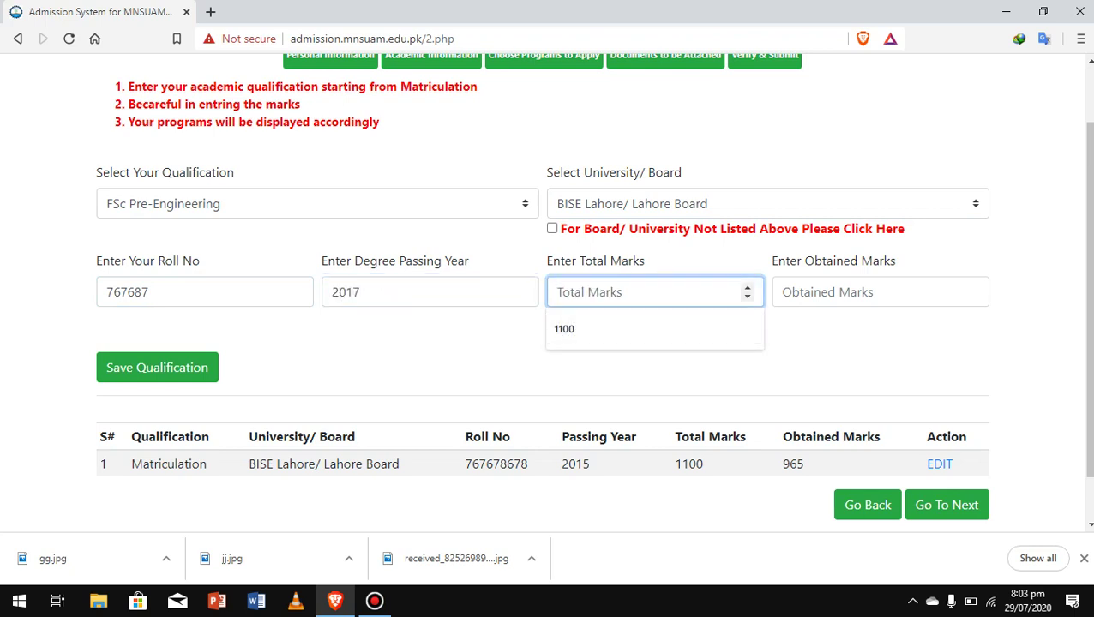
key("Down")
key("Return")
key("Tab")
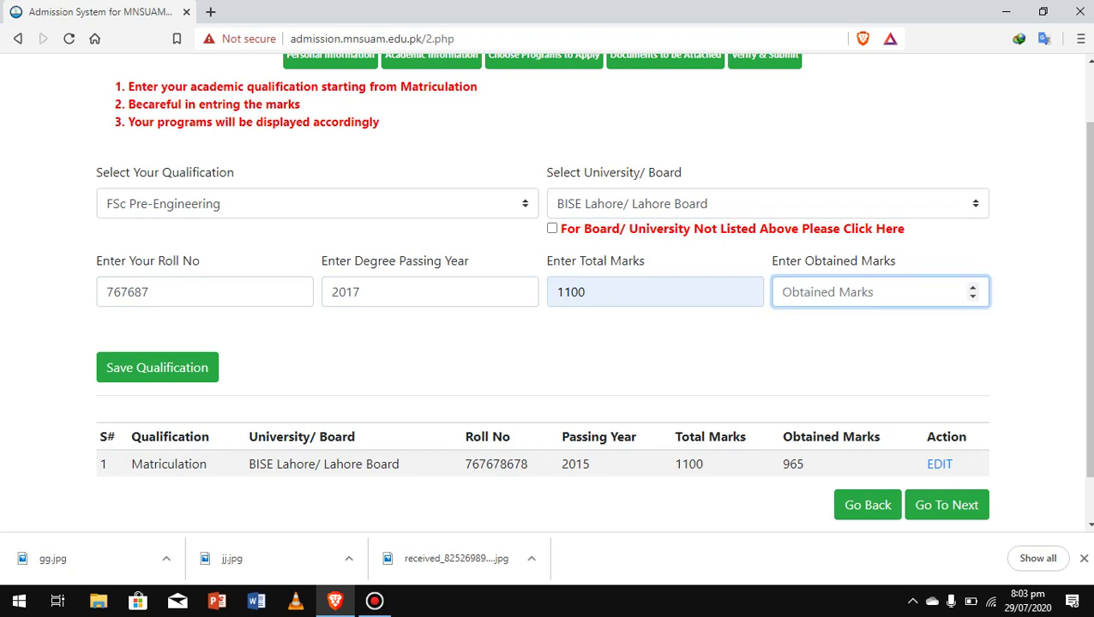
type("967")
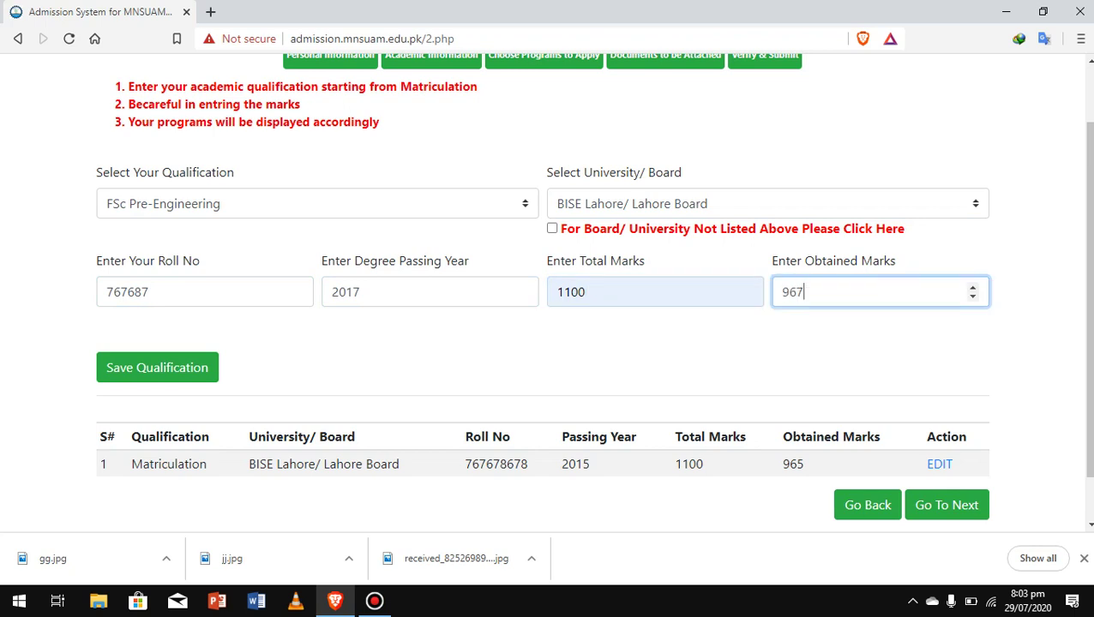
scroll(593, 285, "down", 1)
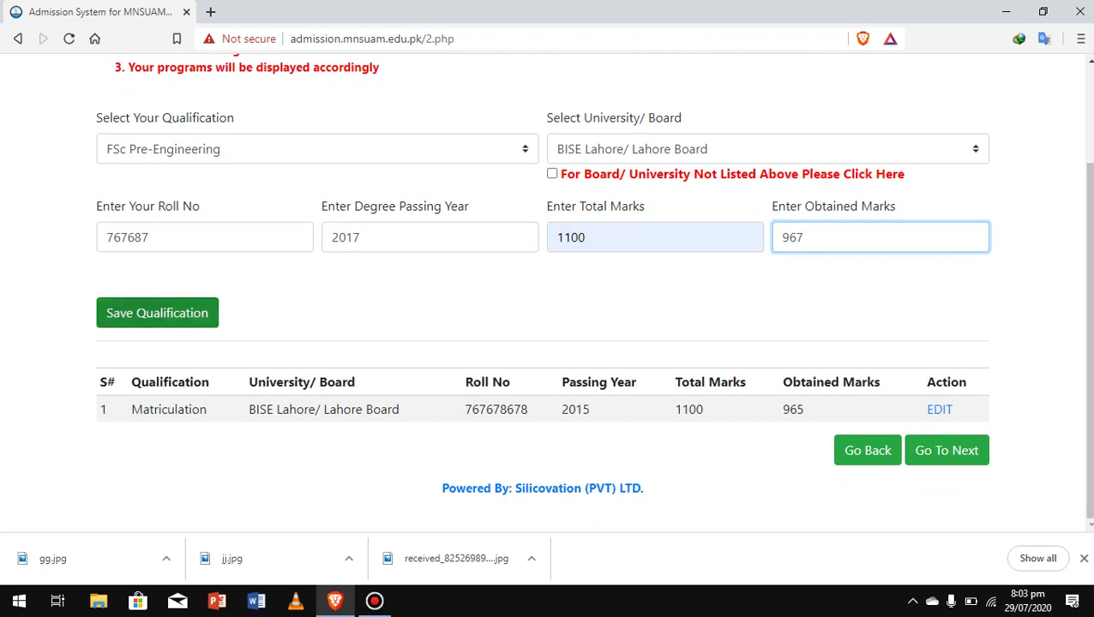
left_click(157, 313)
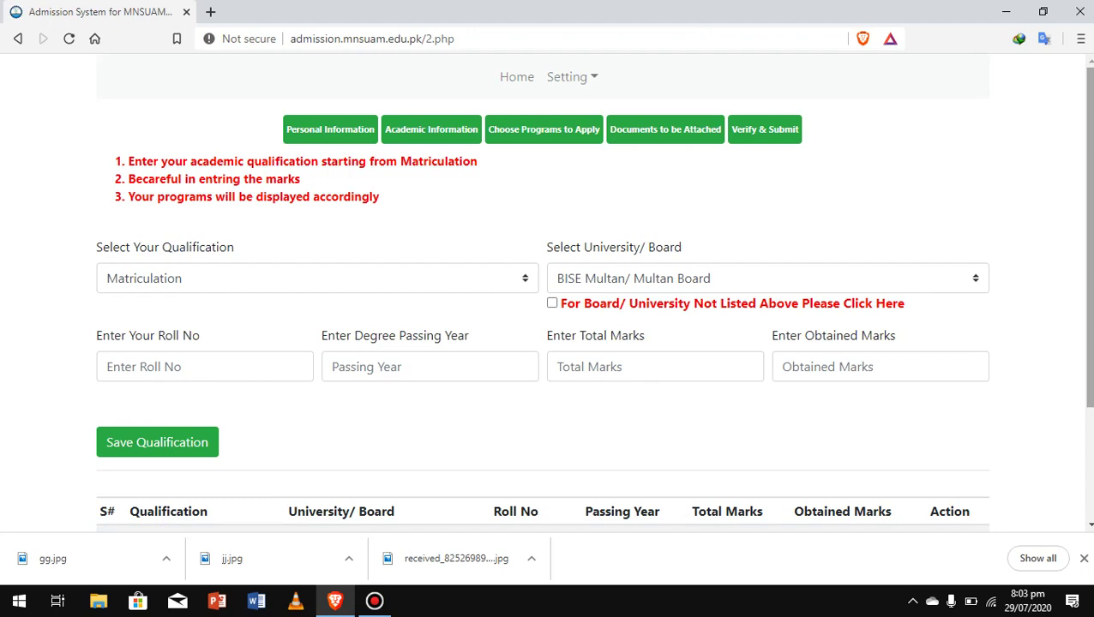
scroll(548, 291, "down", 3)
scroll(548, 291, "up", 3)
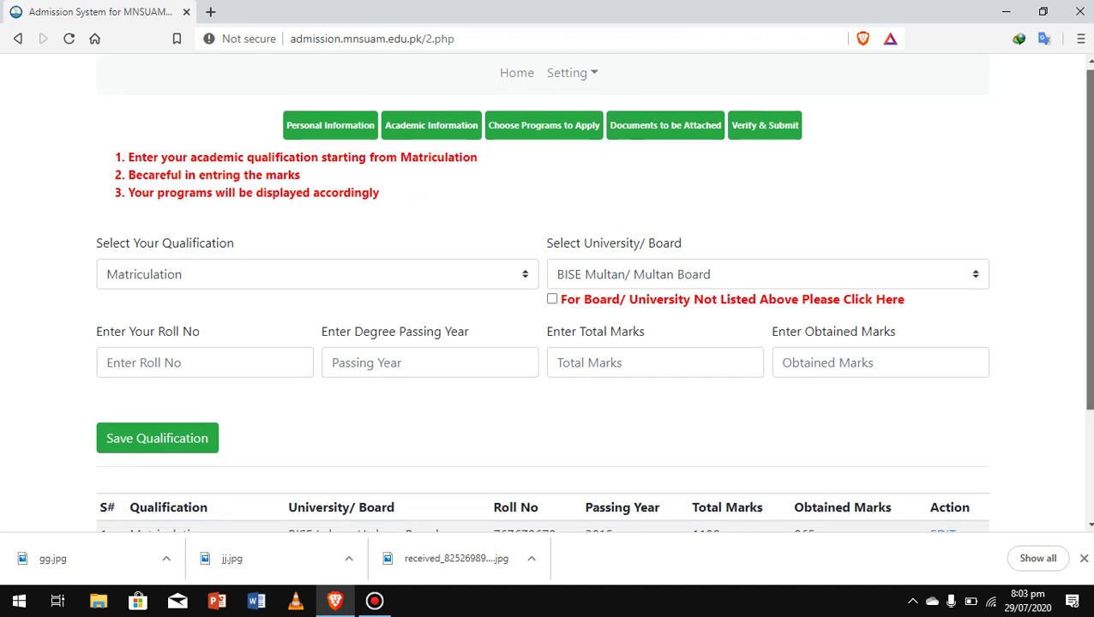
scroll(549, 291, "down", 3)
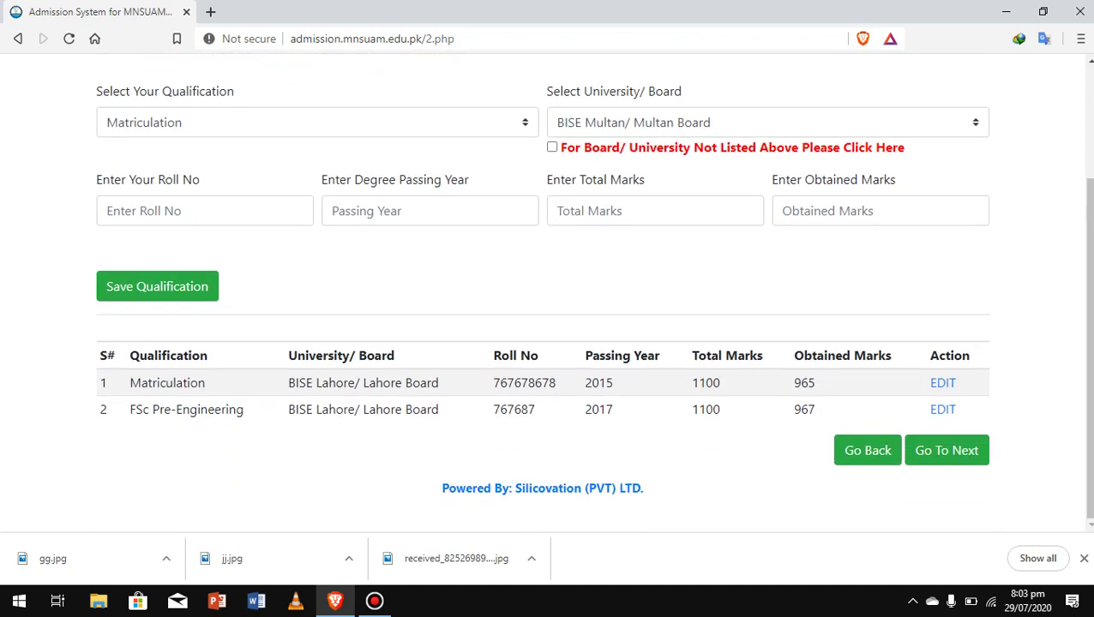
Move to Choose Programs to Apply, review the eight programs, and select BS Computer Science's quota field.
left_click(947, 450)
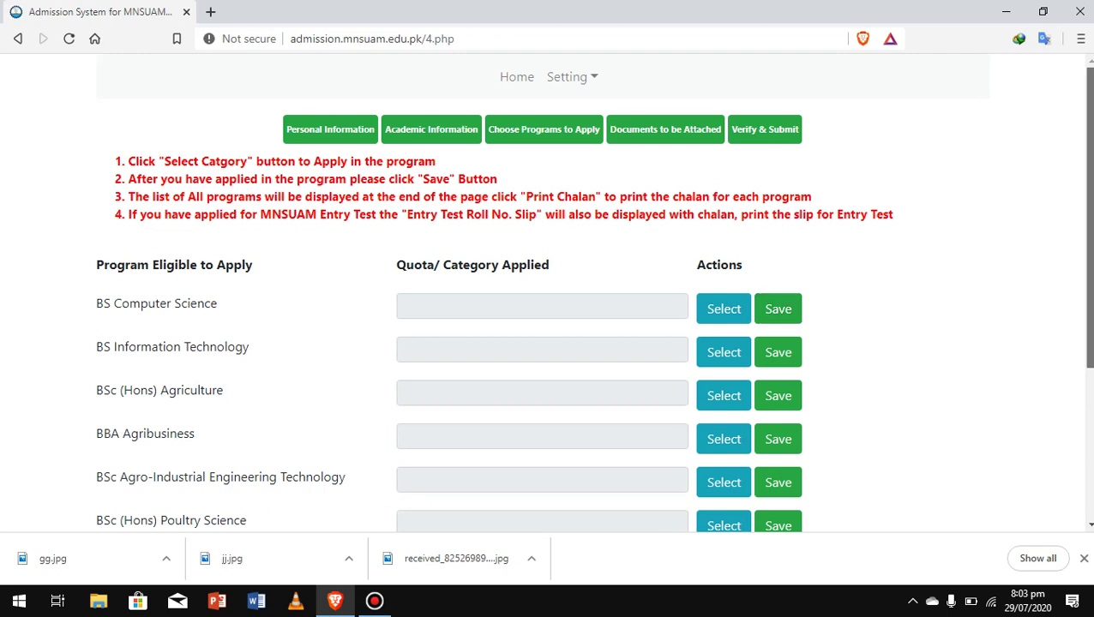
scroll(548, 343, "down", 1)
scroll(549, 291, "down", 1)
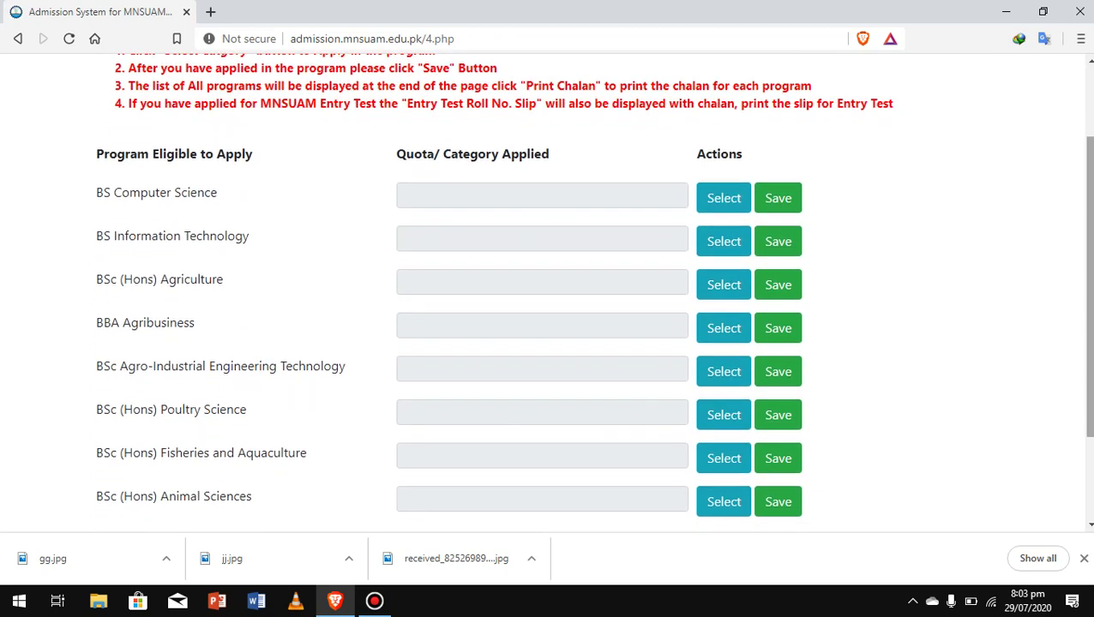
left_click(777, 189)
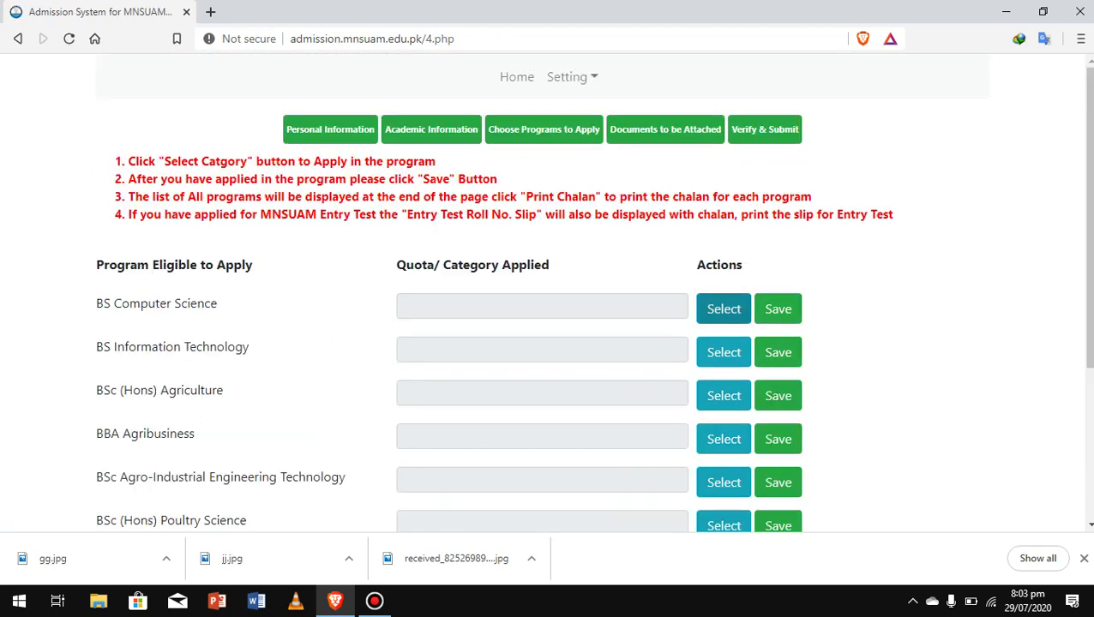
scroll(548, 292, "down", 2)
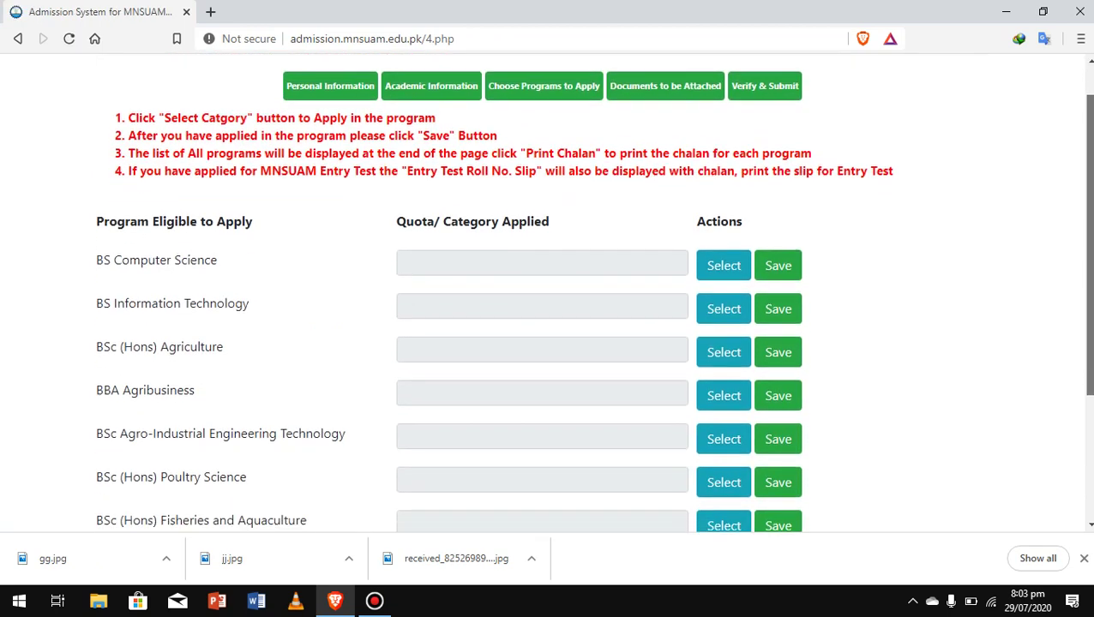
scroll(548, 291, "down", 2)
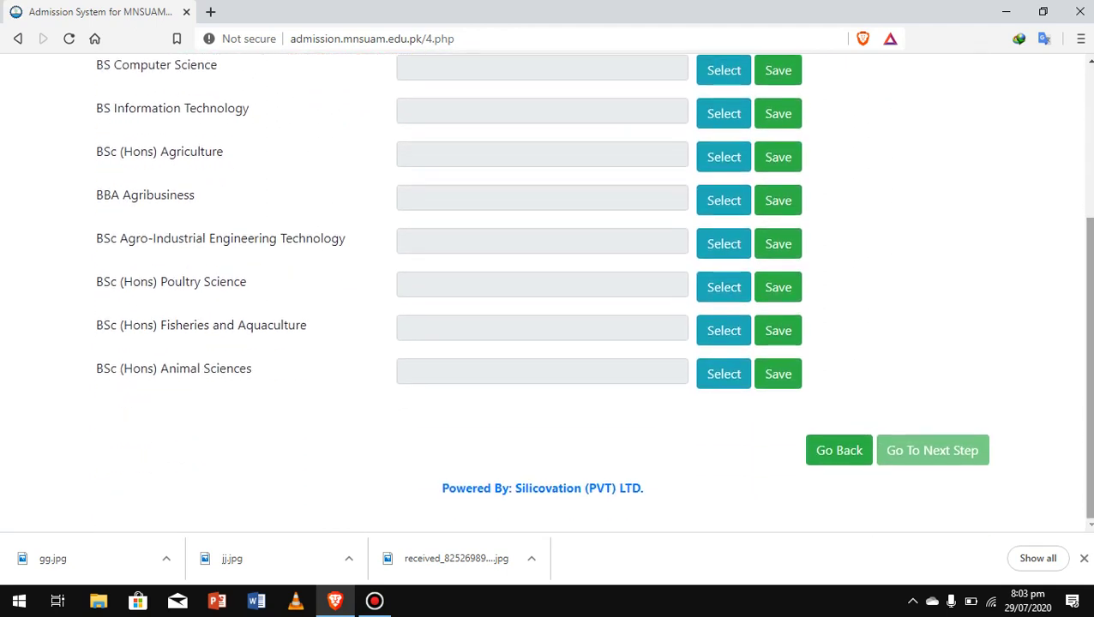
scroll(548, 292, "up", 3)
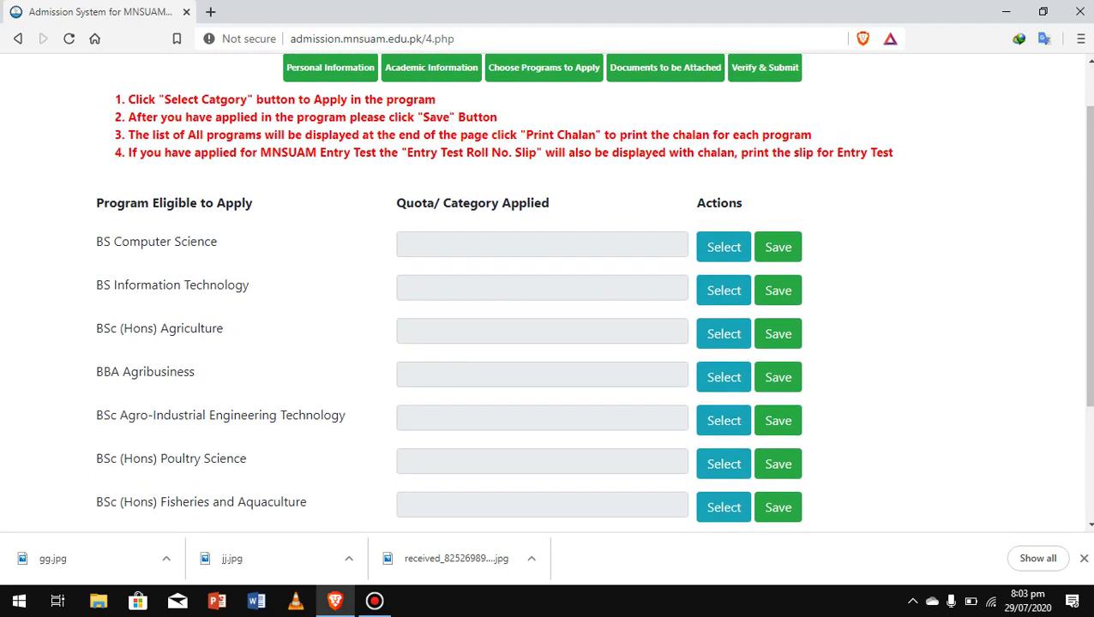
left_click(542, 244)
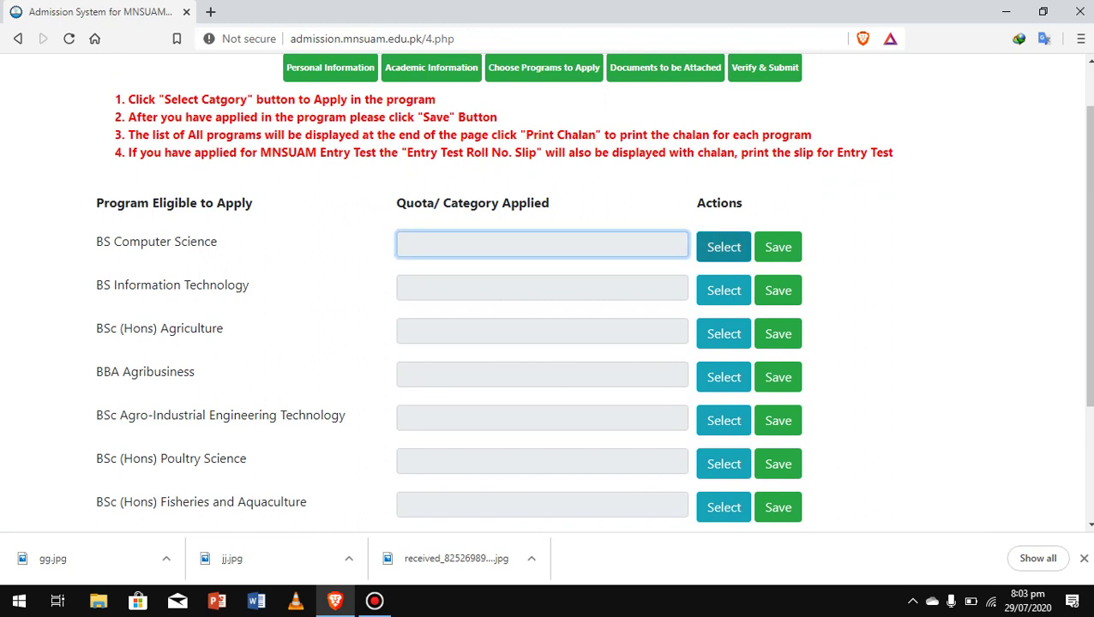
Apply the Open Merit quota to BS Computer Science.
left_click(723, 247)
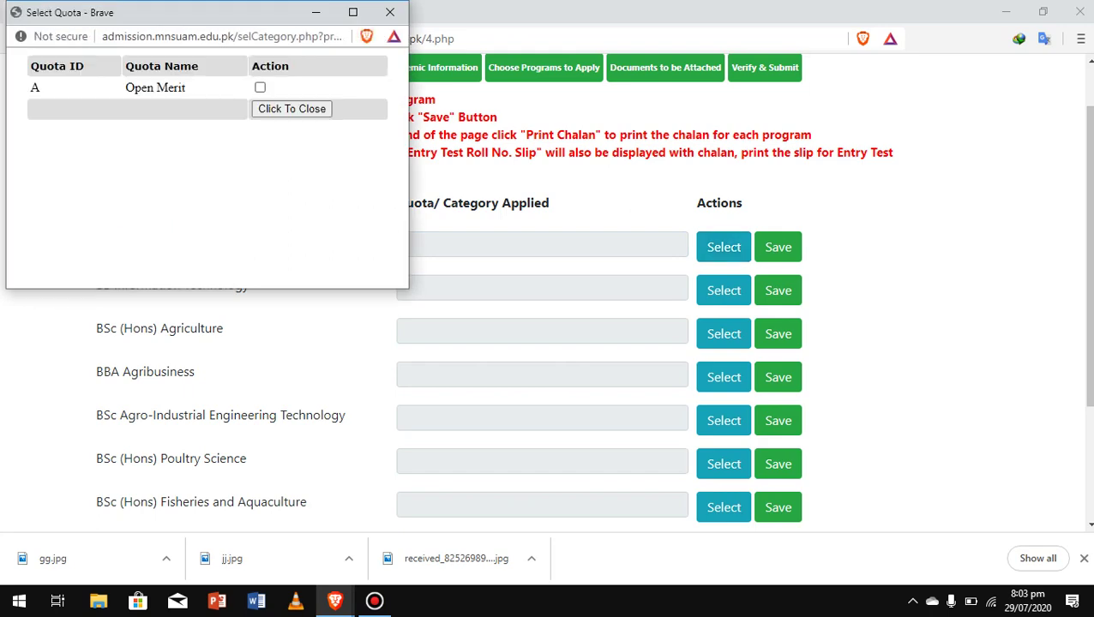
left_click(260, 87)
left_click(292, 109)
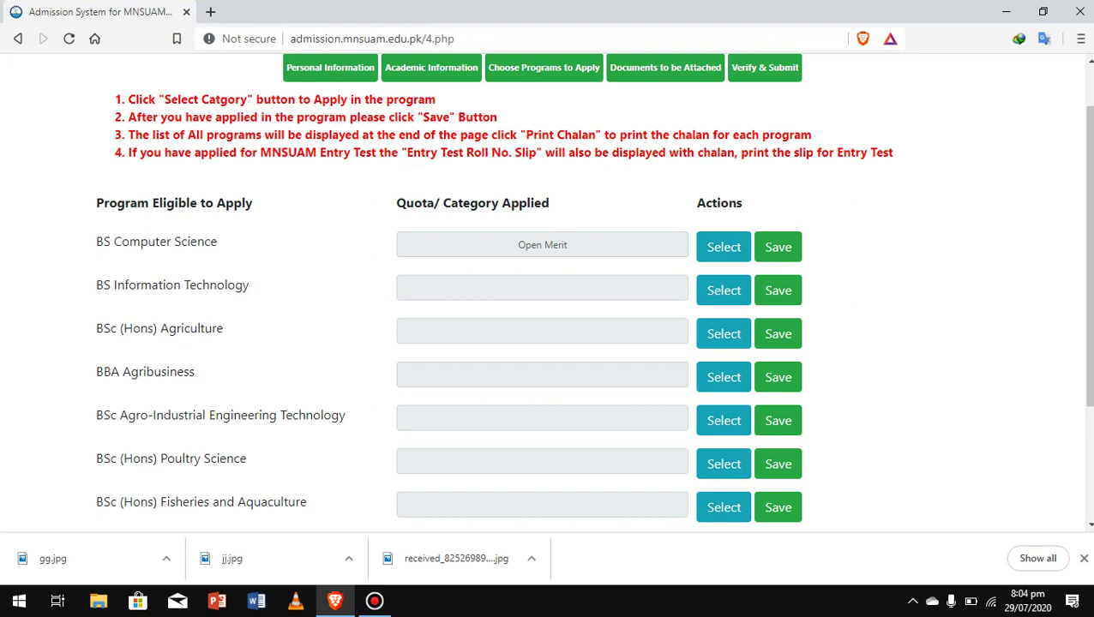
left_click(778, 289)
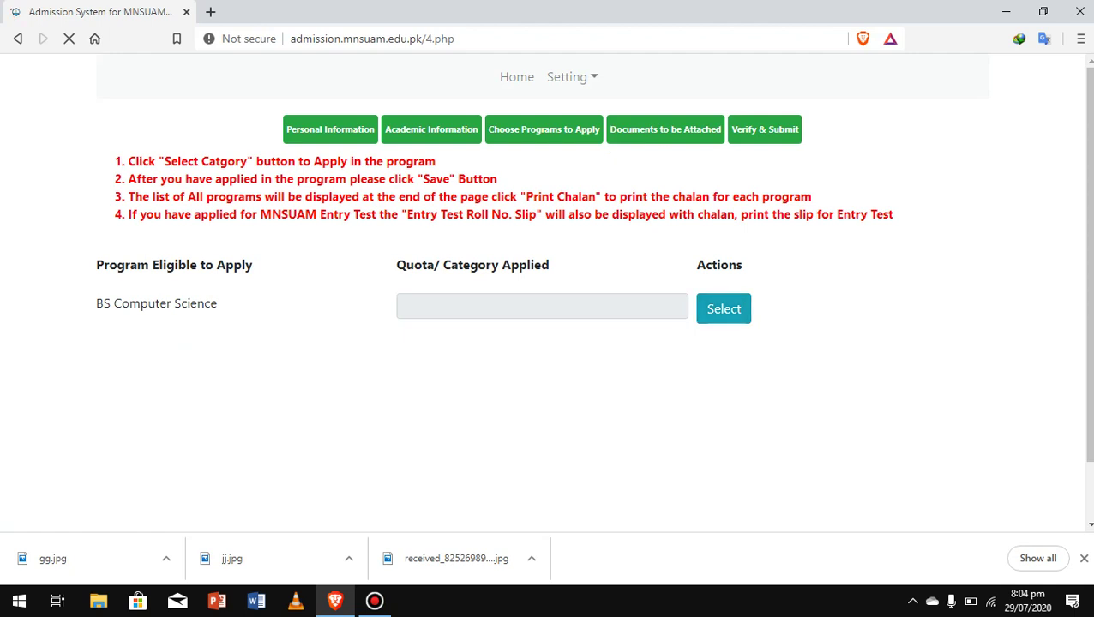
left_click(724, 309)
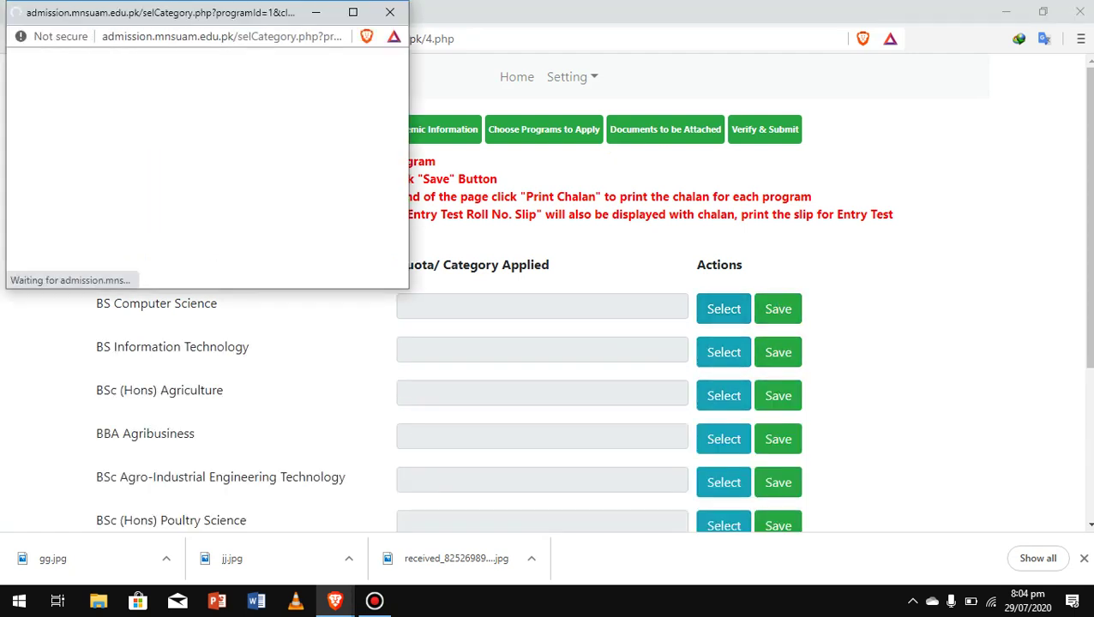
left_click(260, 87)
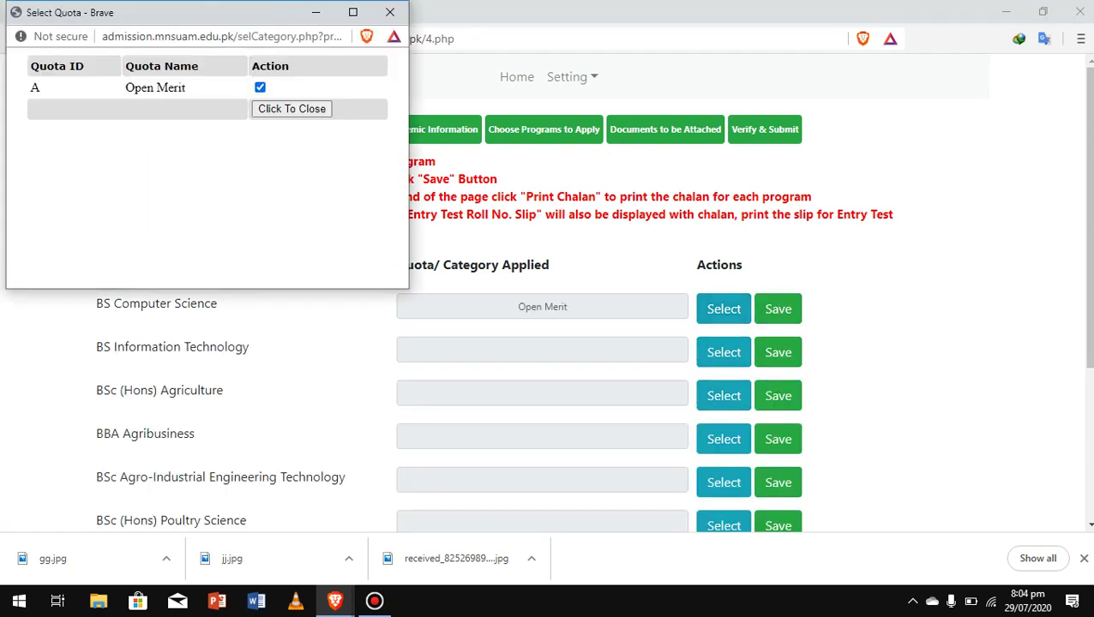
left_click(292, 109)
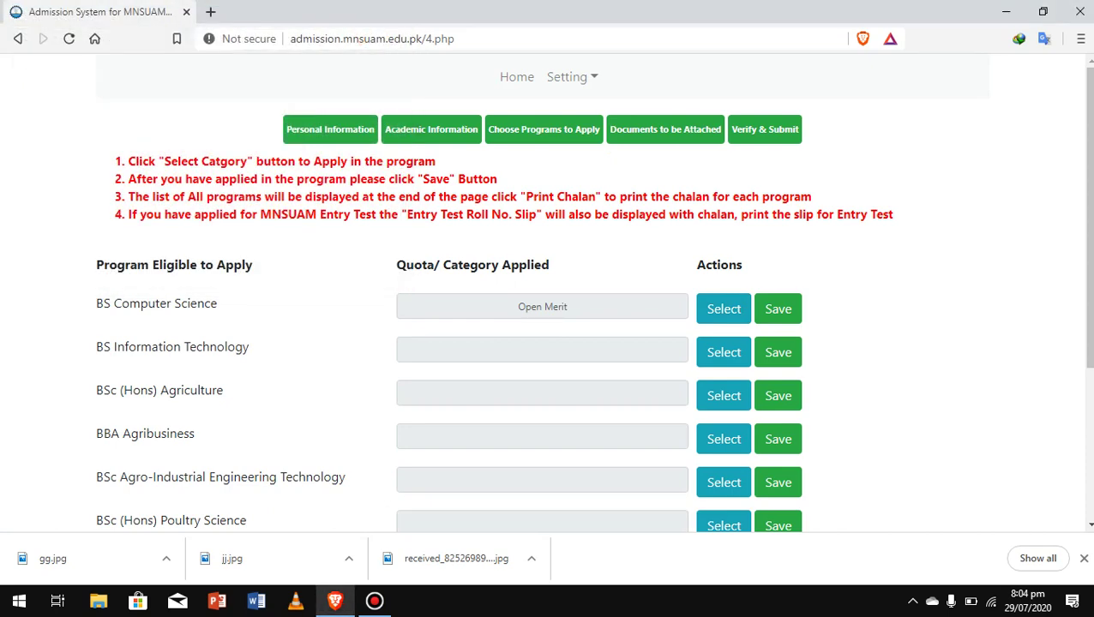
Apply the Open Merit quota to BS Information Technology.
scroll(549, 291, "down", 2)
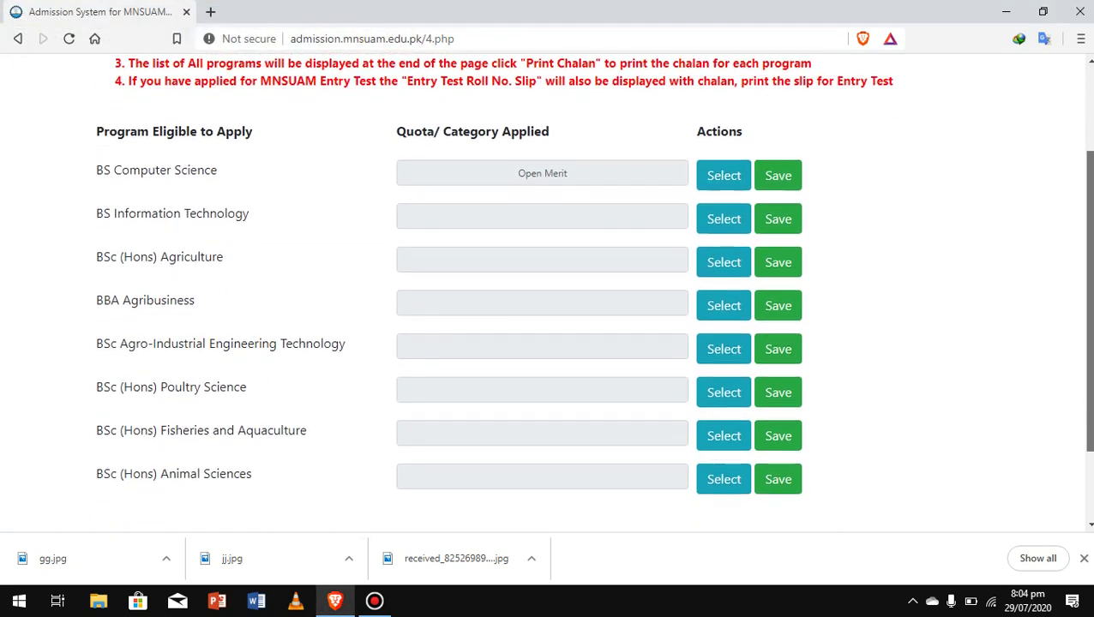
scroll(549, 292, "down", 3)
scroll(548, 291, "up", 1)
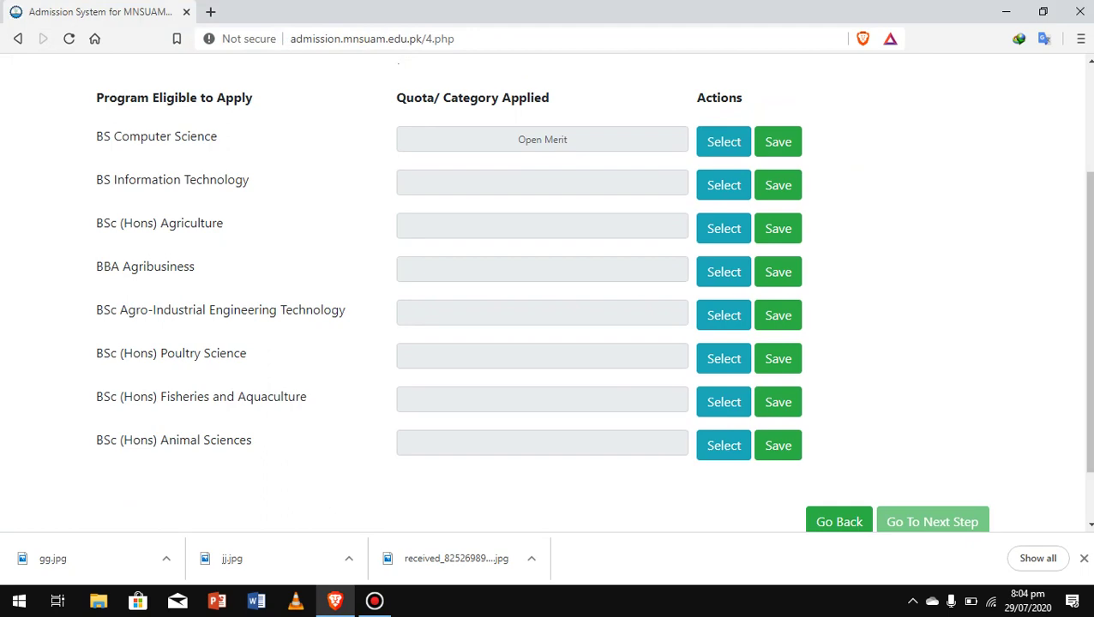
scroll(548, 292, "down", 1)
scroll(549, 292, "up", 2)
scroll(549, 292, "down", 2)
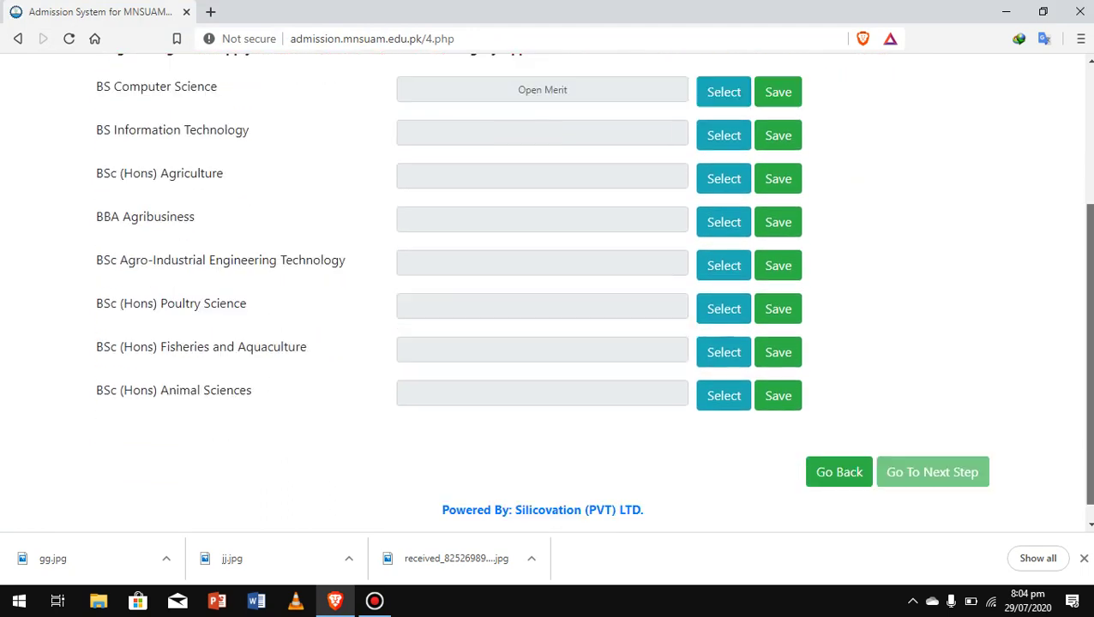
scroll(548, 292, "down", 1)
scroll(549, 292, "up", 2)
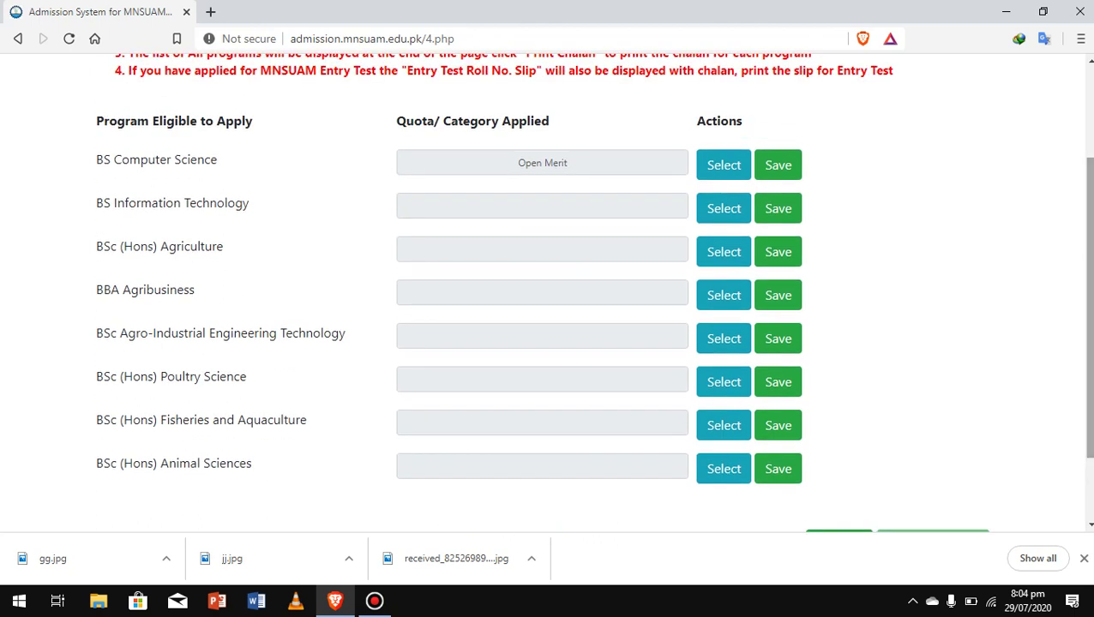
left_click(724, 209)
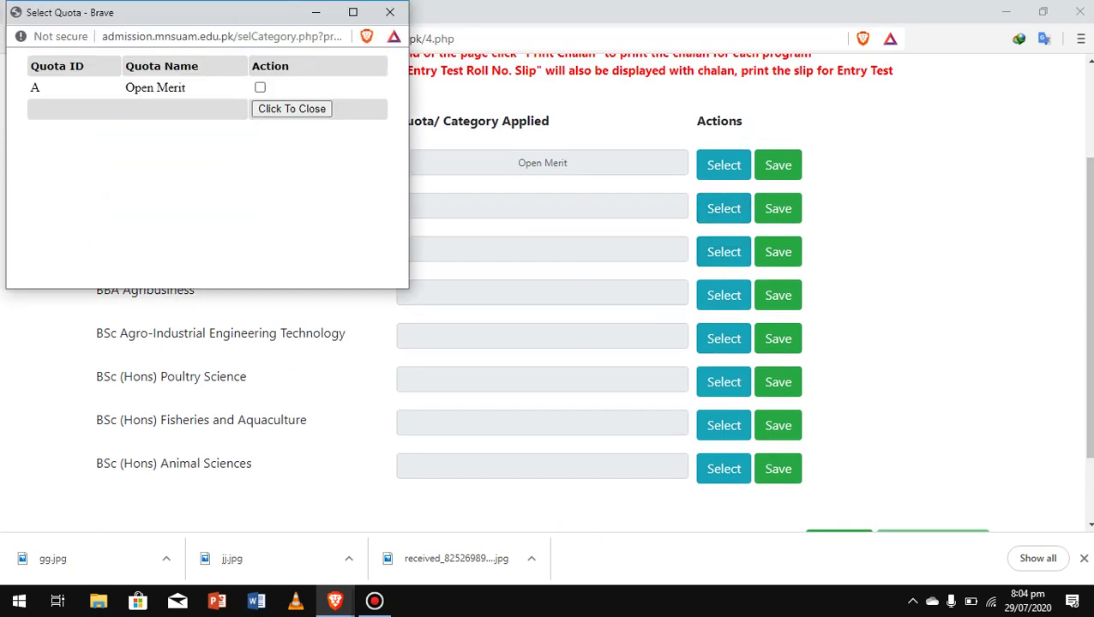
left_click(260, 88)
left_click(291, 109)
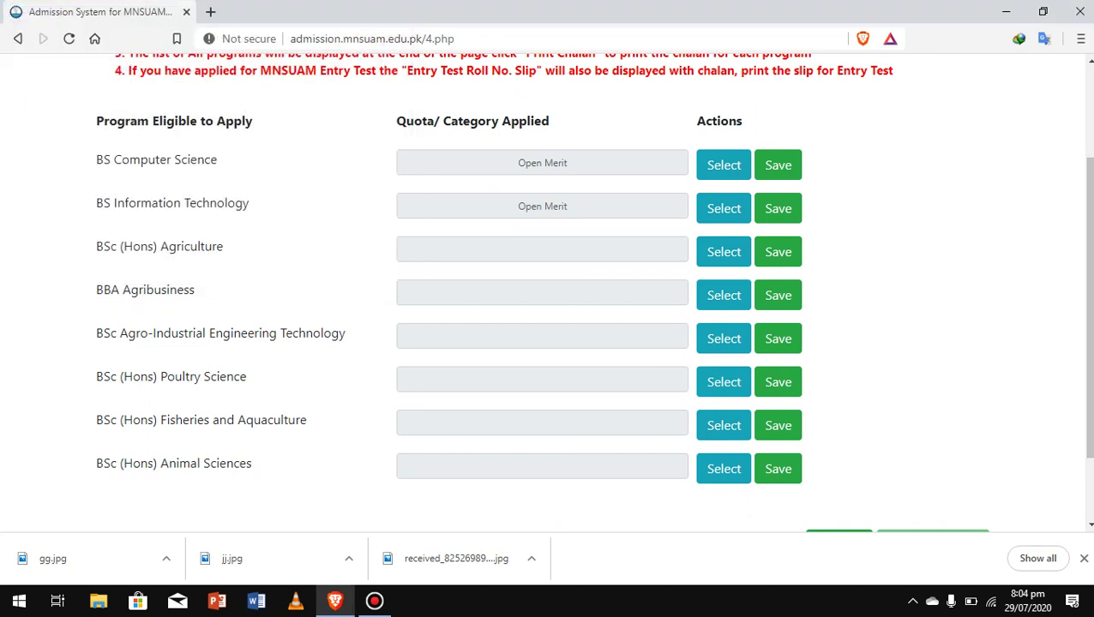
Give BSc (Hons) Agriculture the Agri Graduate children's quota.
left_click(724, 251)
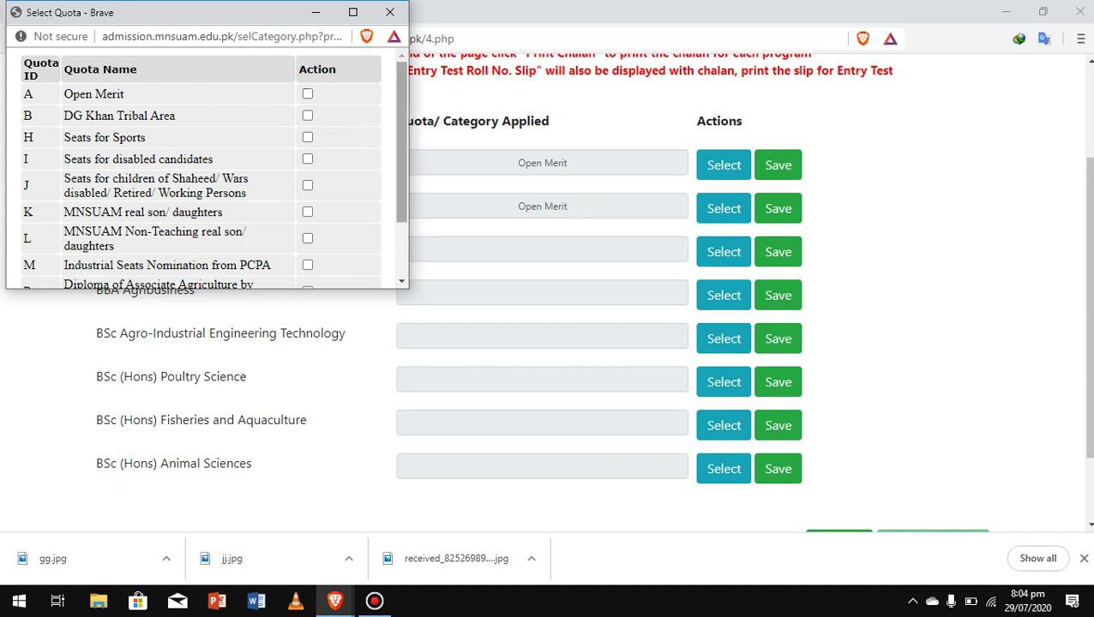
left_click_drag(401, 142, 401, 196)
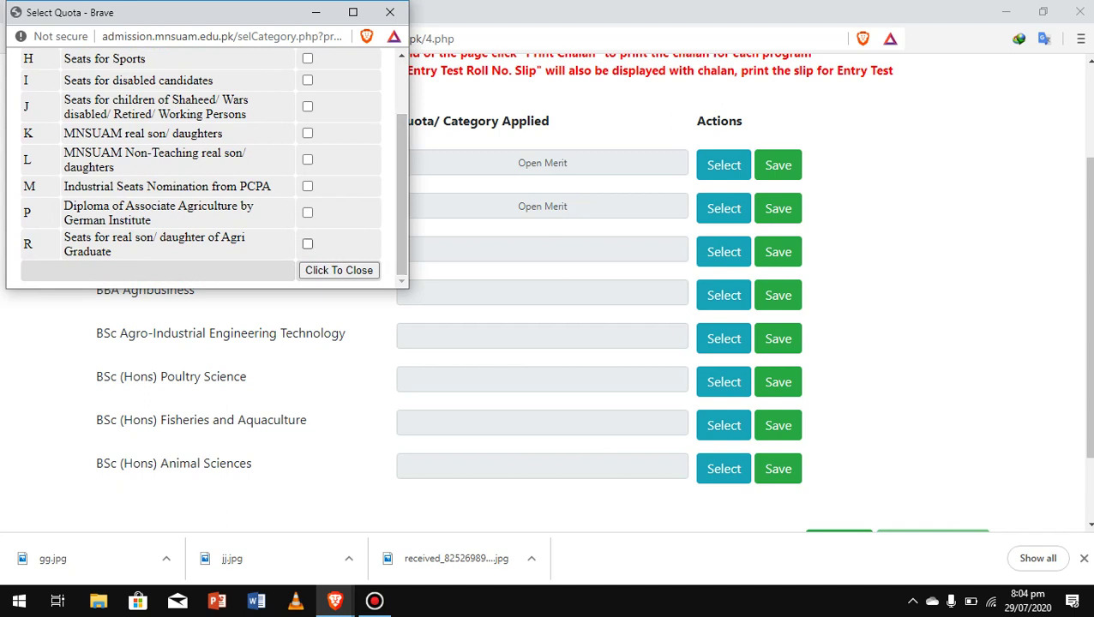
left_click(307, 243)
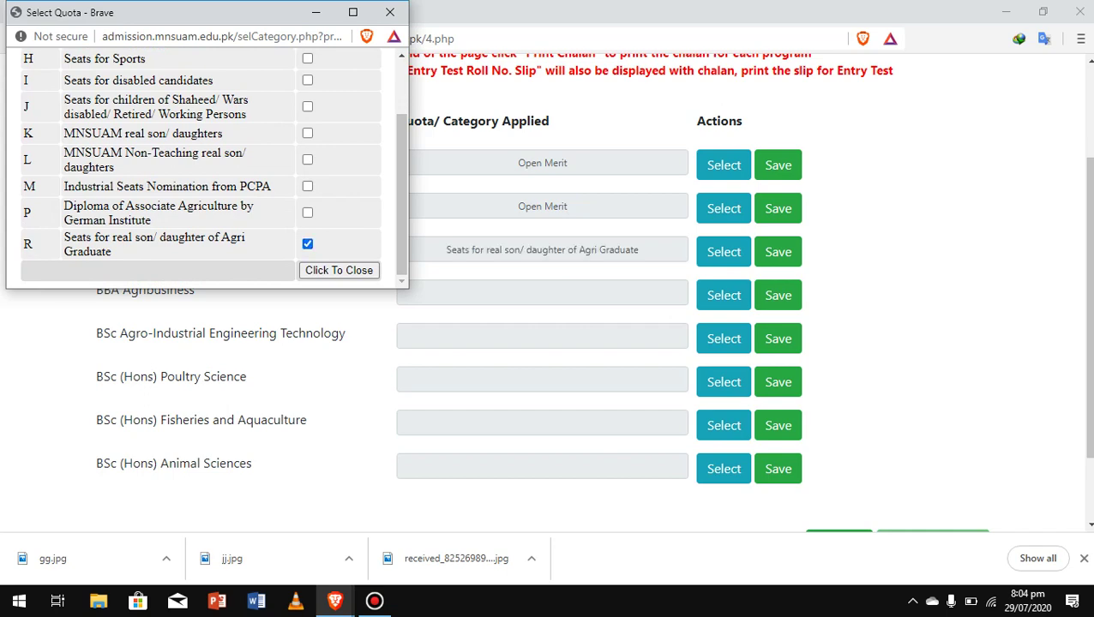
left_click(339, 270)
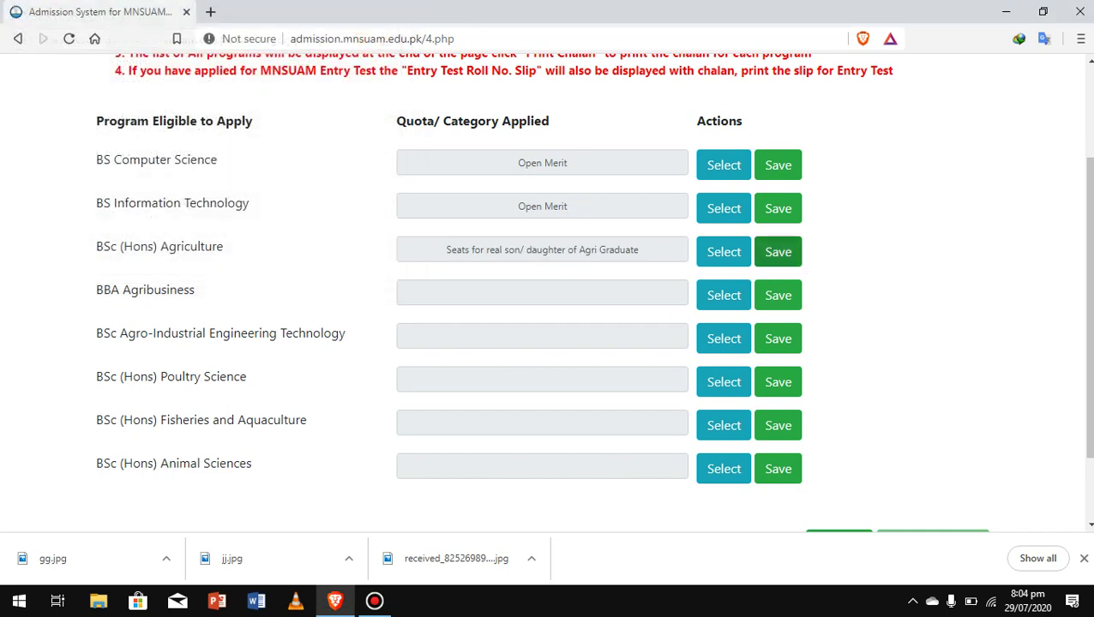
Apply Open Merit to BBA Agribusiness and Agro-Industrial Engineering Technology.
scroll(548, 292, "down", 2)
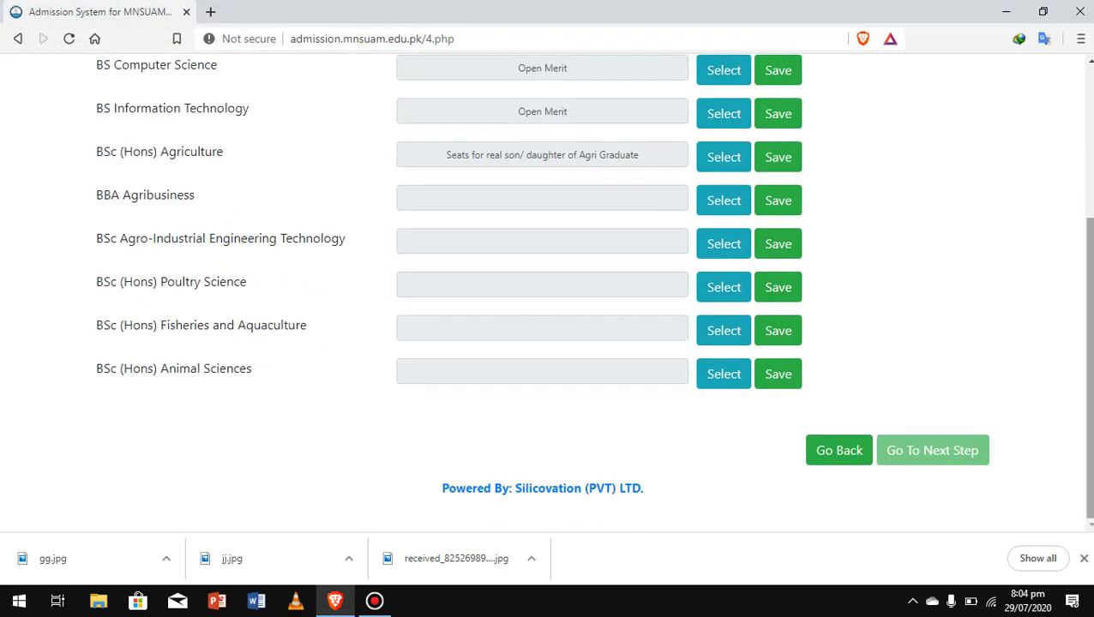
scroll(548, 291, "up", 1)
scroll(548, 292, "down", 1)
scroll(548, 292, "up", 3)
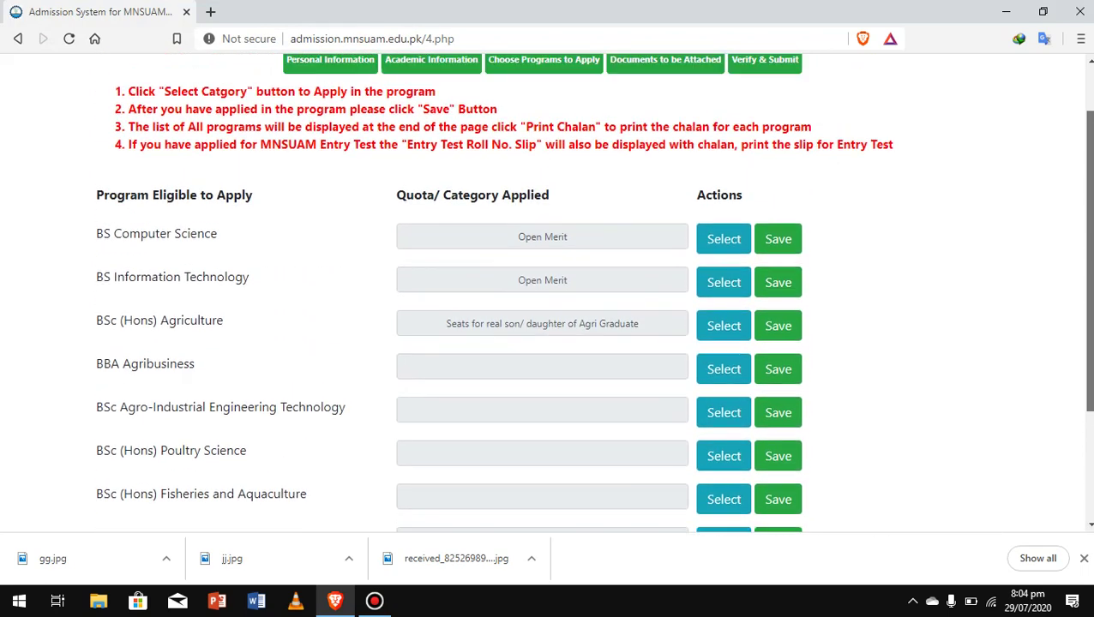
scroll(548, 292, "down", 1)
scroll(549, 291, "down", 2)
scroll(549, 292, "up", 1)
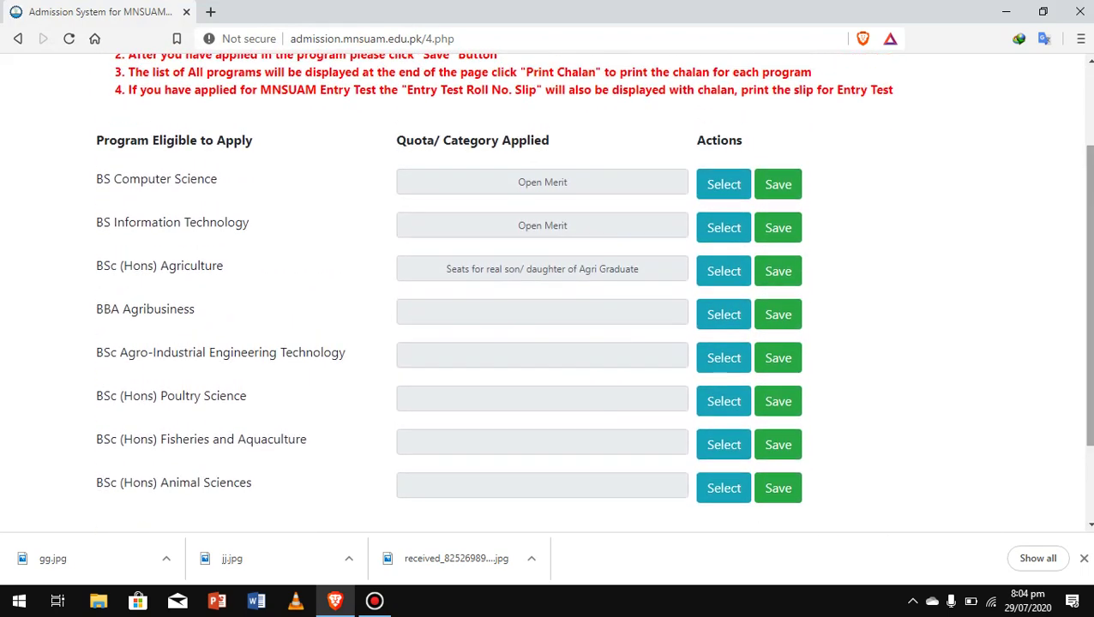
scroll(548, 291, "down", 1)
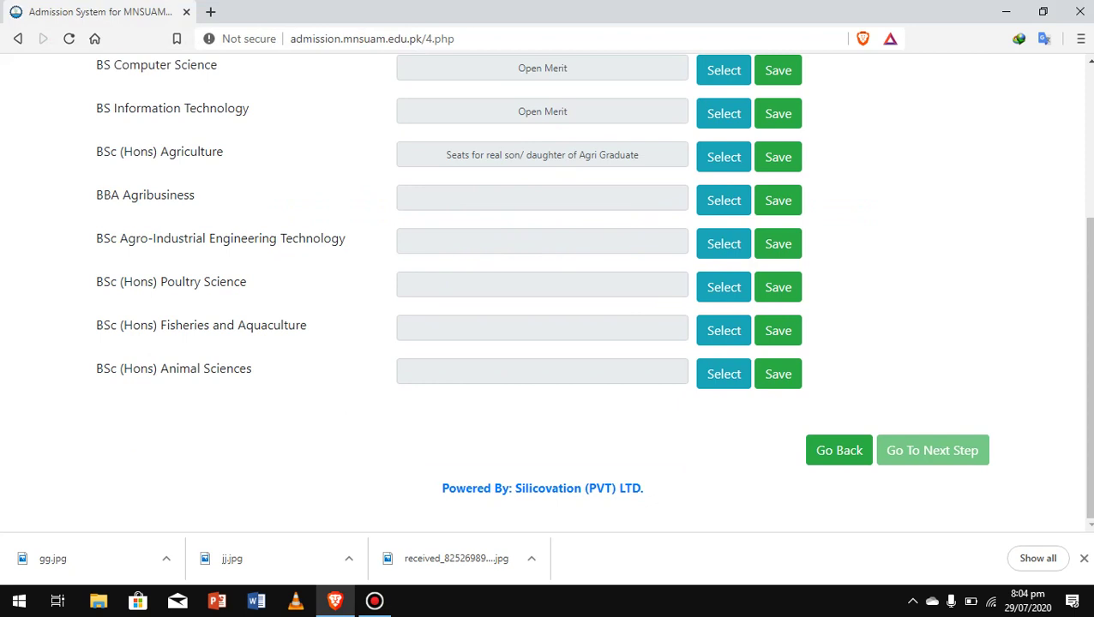
scroll(1087, 342, "up", 1)
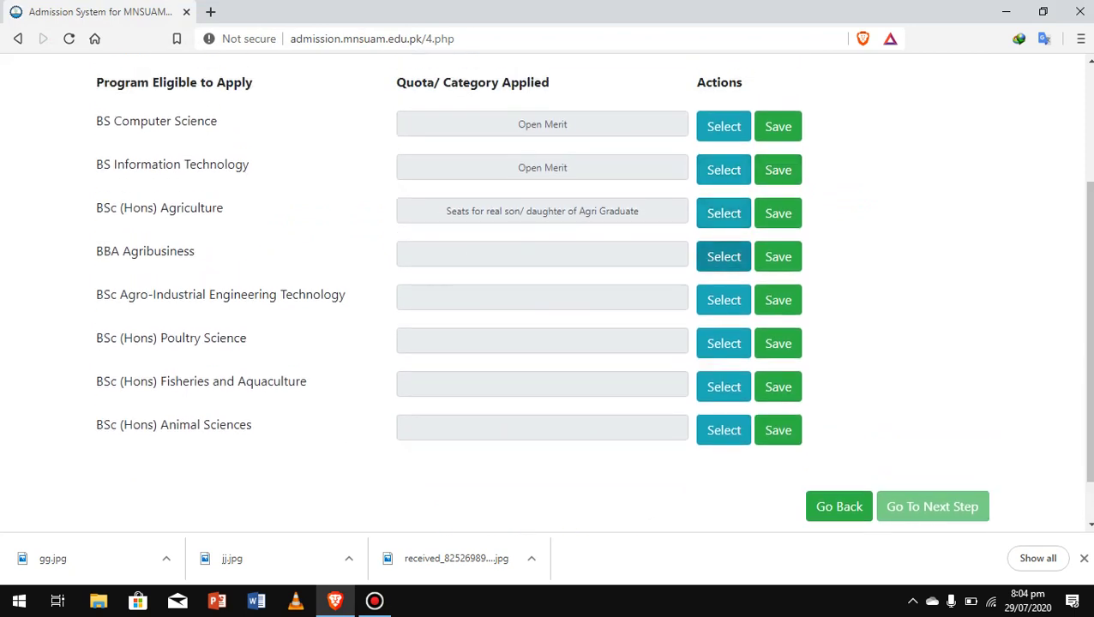
left_click(724, 256)
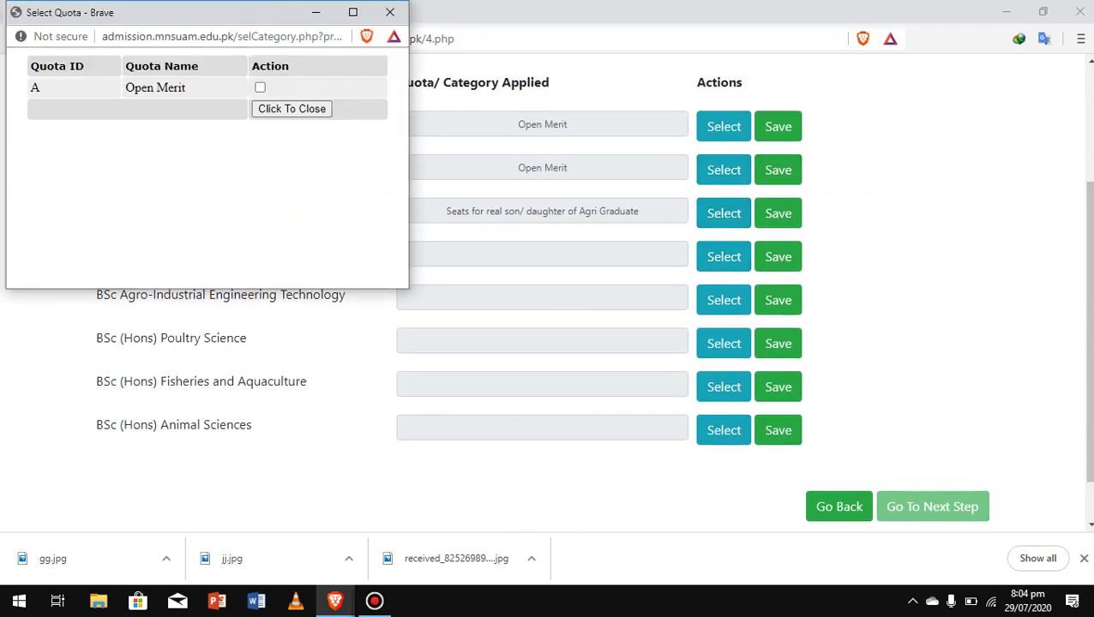
left_click(260, 88)
left_click(291, 109)
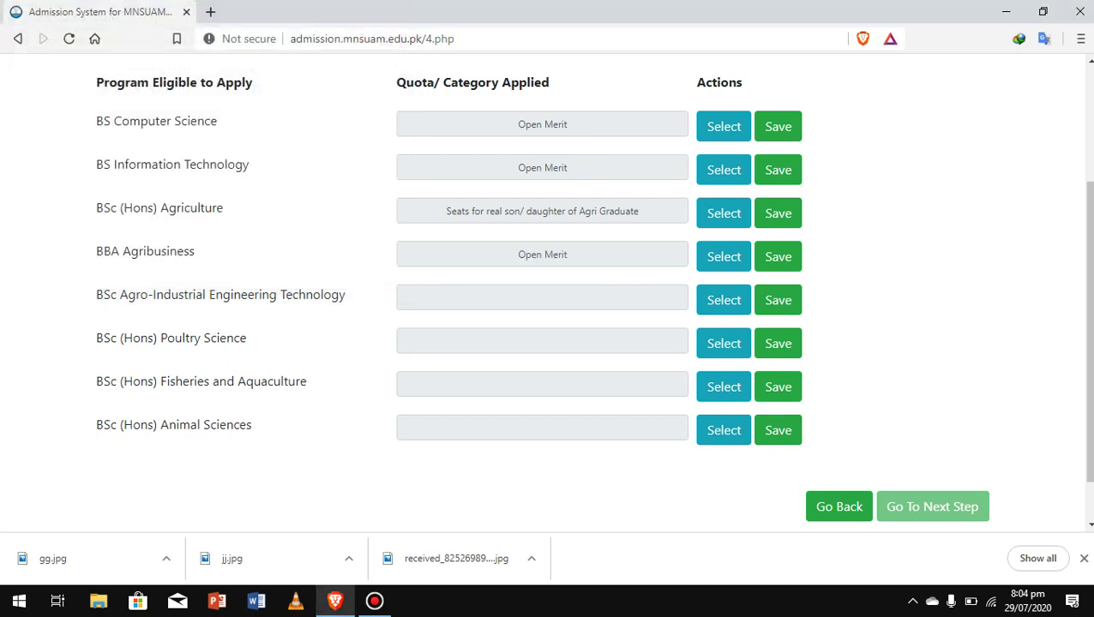
left_click(720, 297)
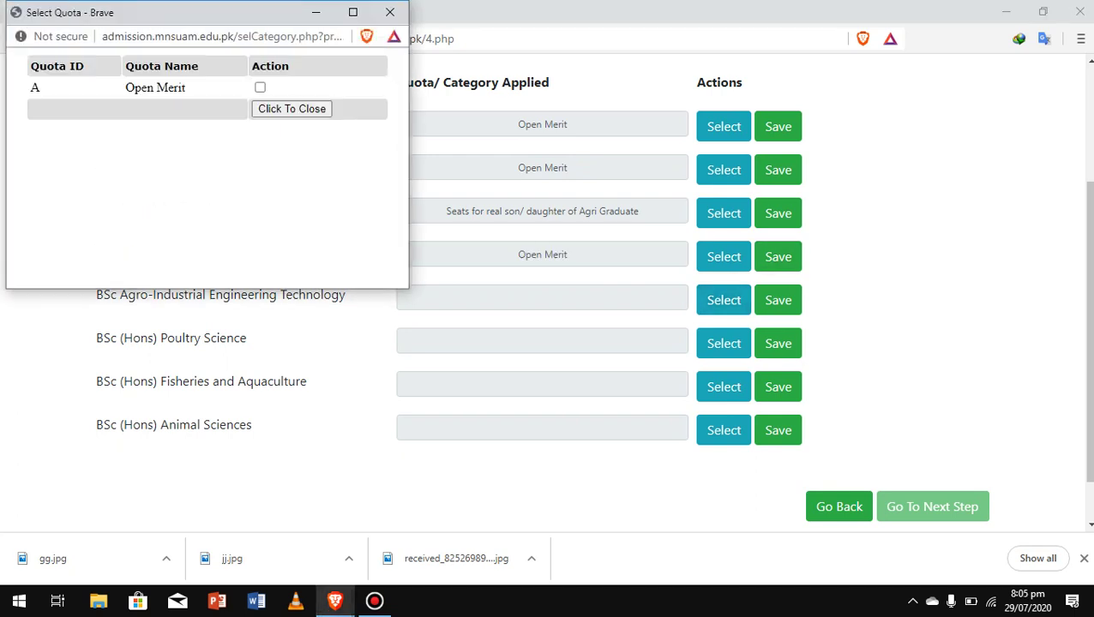
left_click(260, 87)
left_click(291, 109)
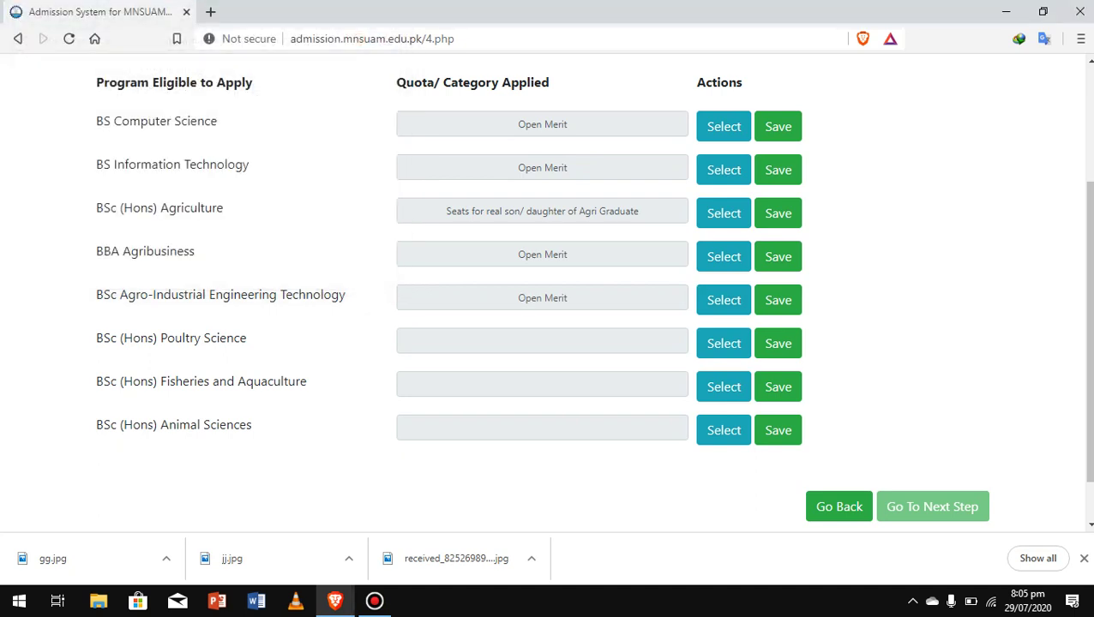
Apply Open Merit to Poultry Science, Fisheries and Aquaculture, and Animal Sciences.
left_click(724, 343)
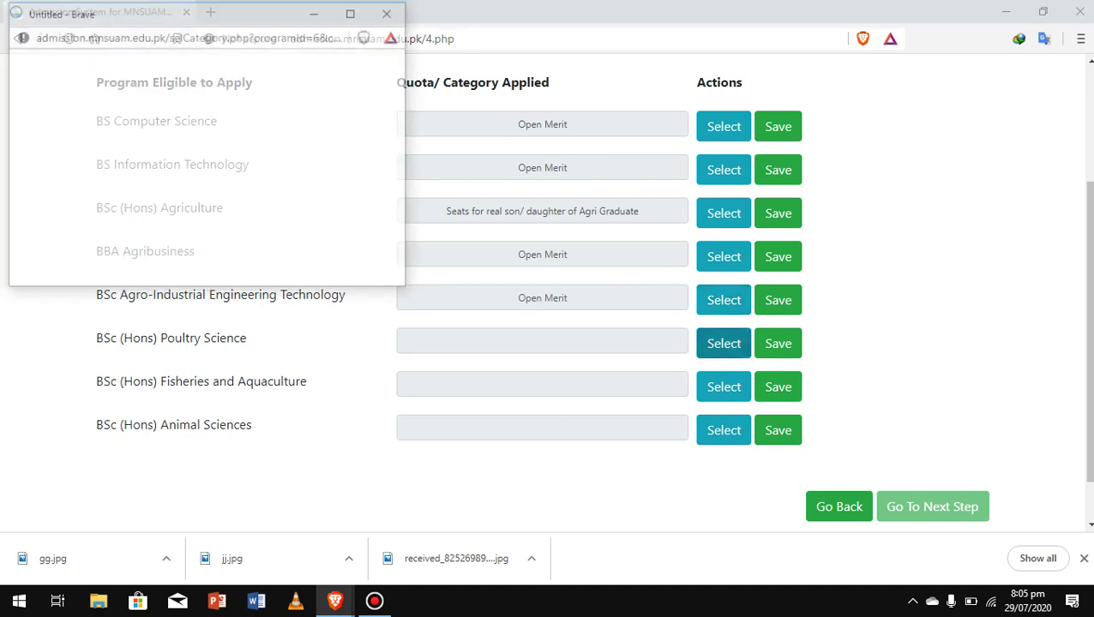
left_click(260, 87)
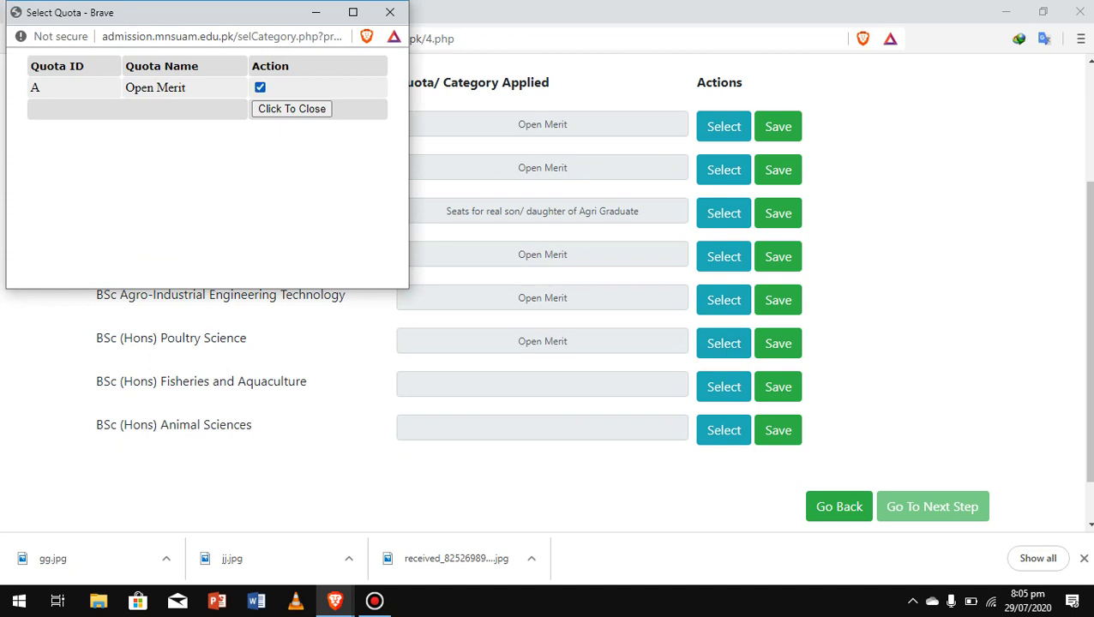
left_click(292, 108)
left_click(724, 386)
left_click(259, 87)
left_click(292, 109)
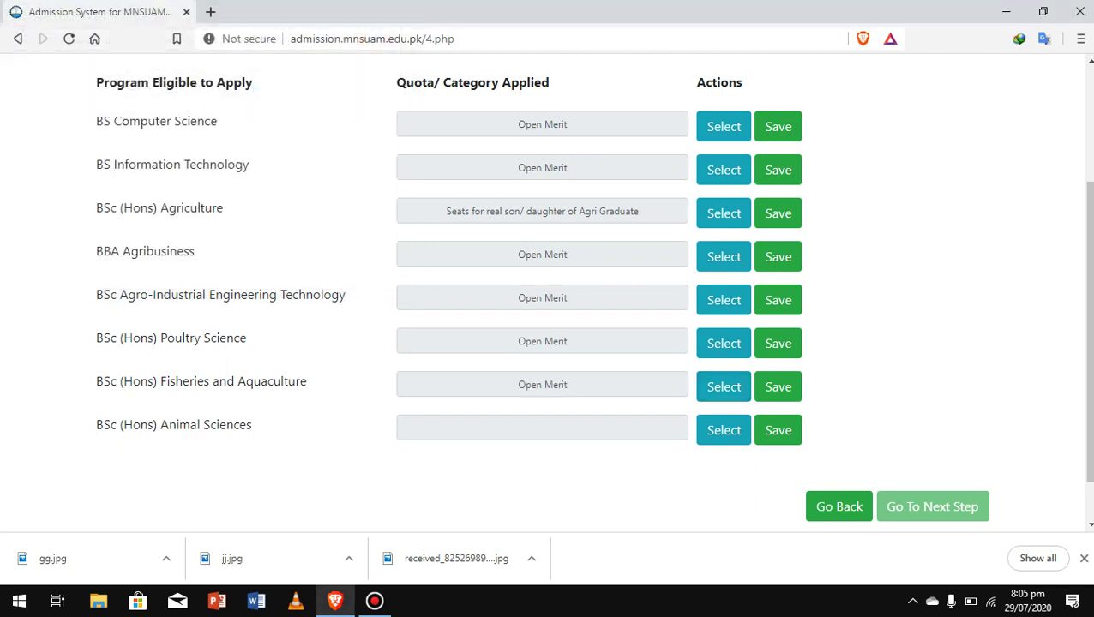
left_click(723, 430)
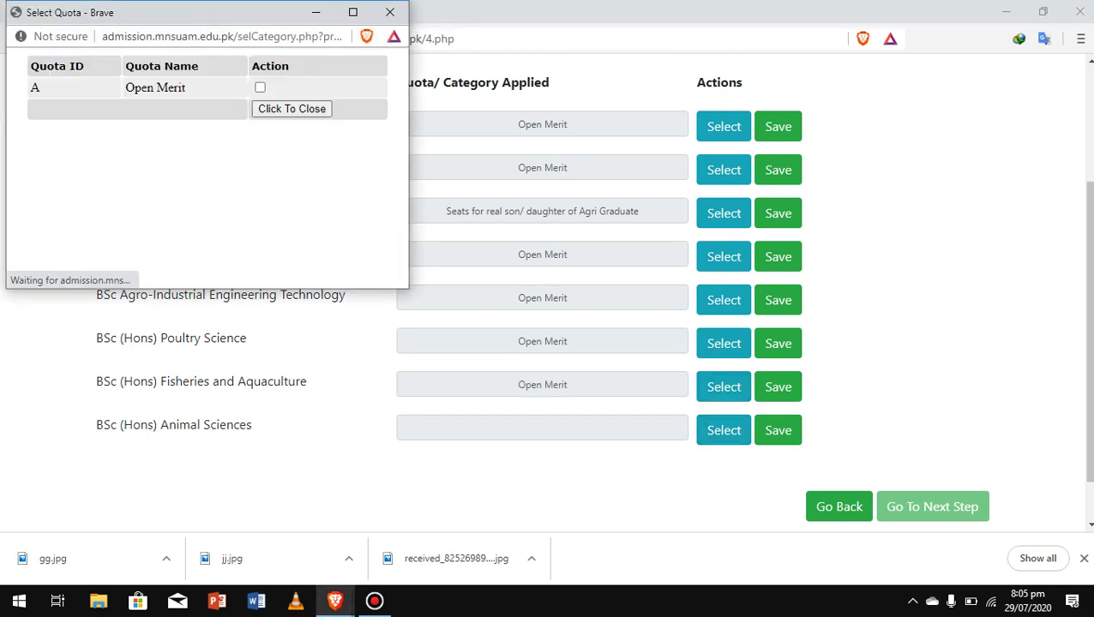
left_click(260, 88)
left_click(291, 109)
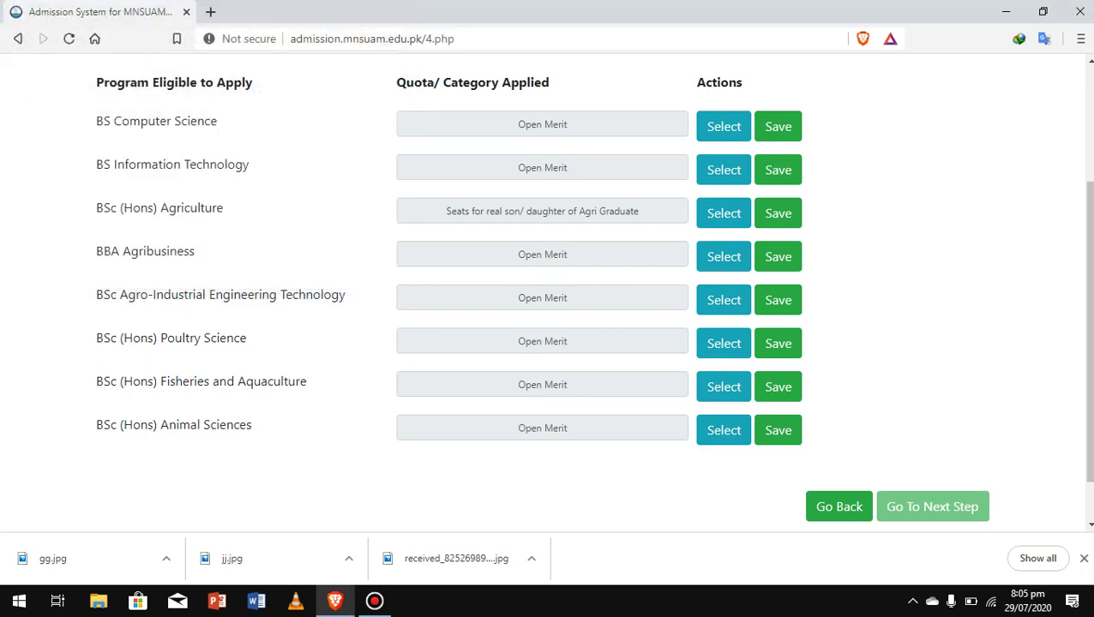
scroll(778, 374, "down", 1)
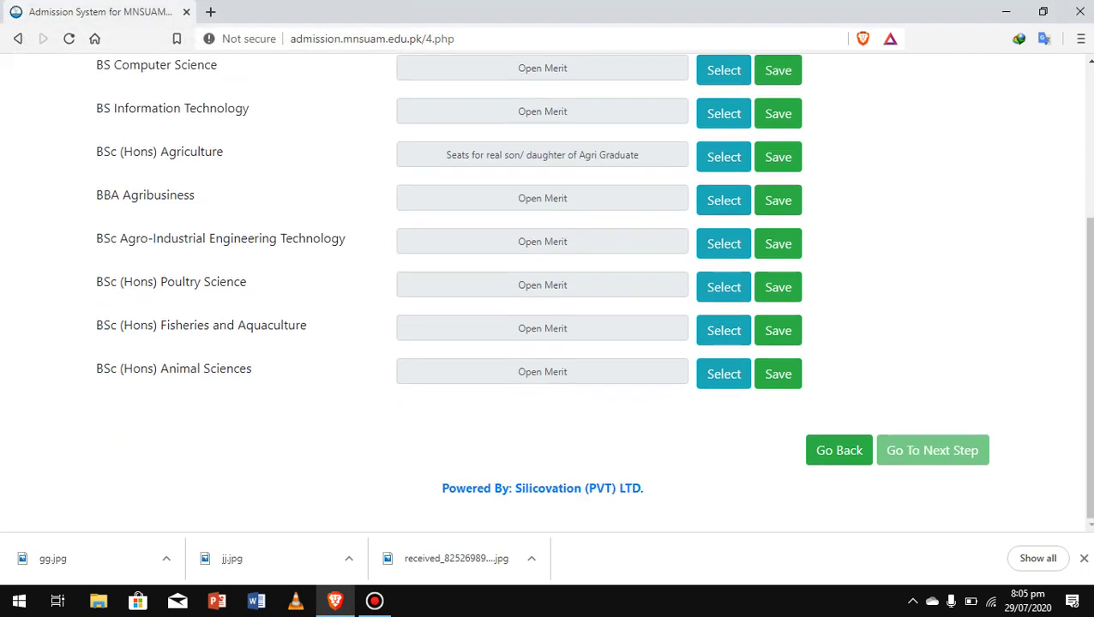
scroll(549, 292, "up", 3)
scroll(778, 326, "down", 1)
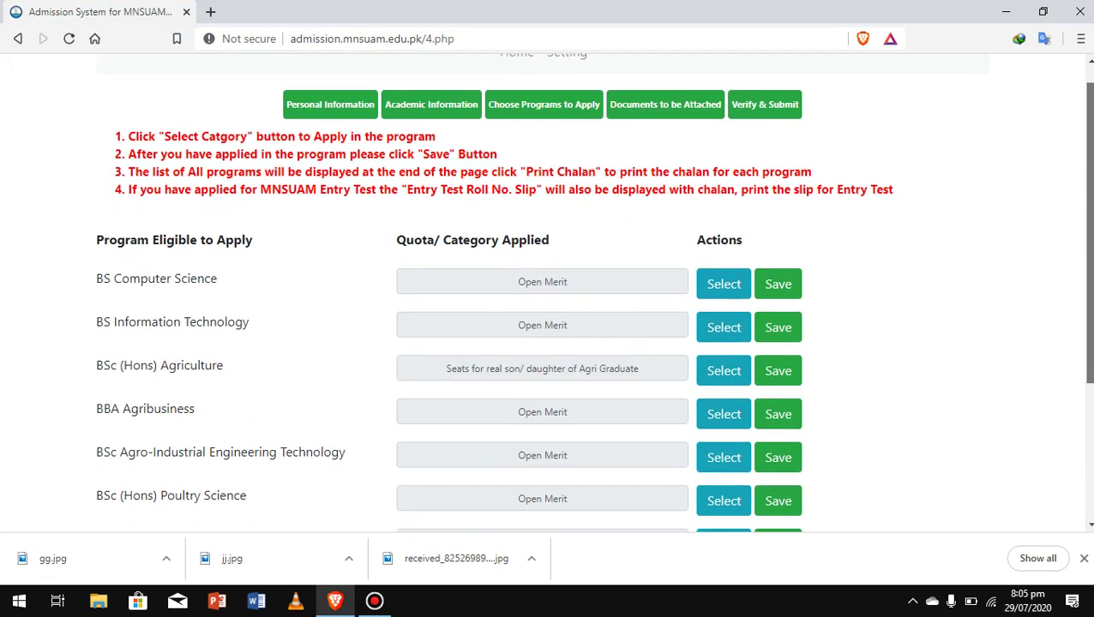
Save the BS Computer Science application and open its fee chalan for printing.
left_click(777, 243)
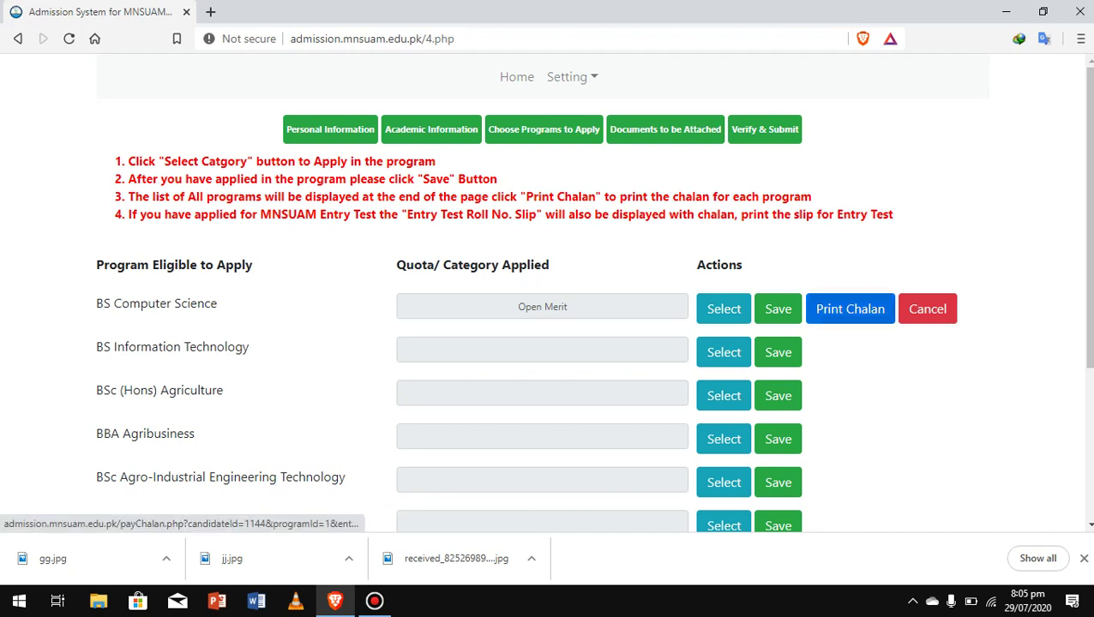
left_click(850, 309)
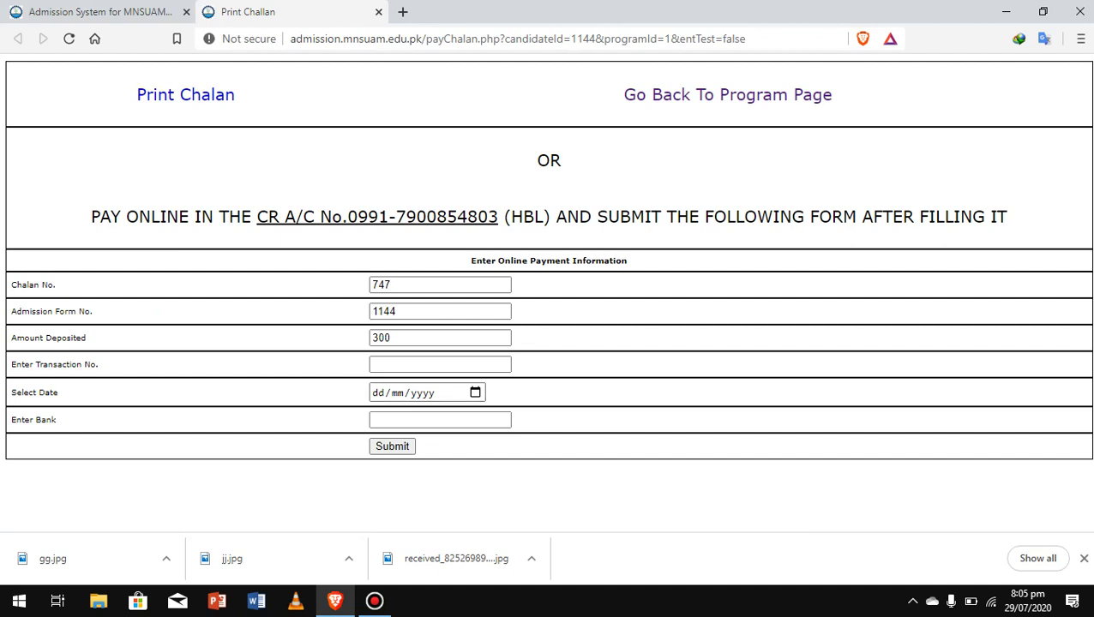
key("ctrl+p")
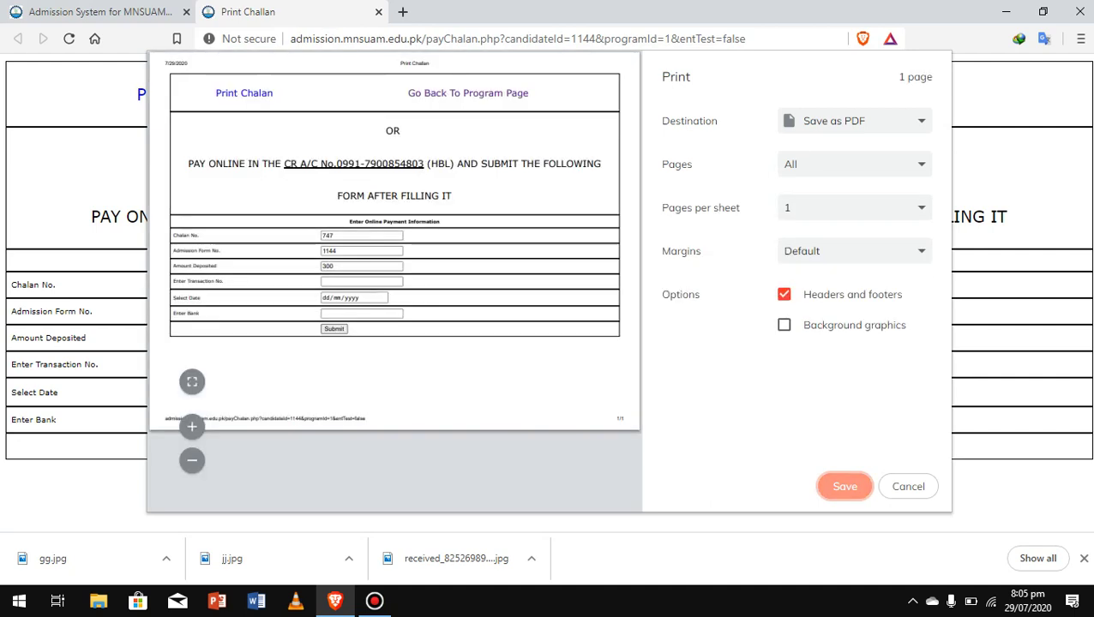
Save the chalan as a PDF on the Desktop, then select the transaction number and bank name fields.
key("Return")
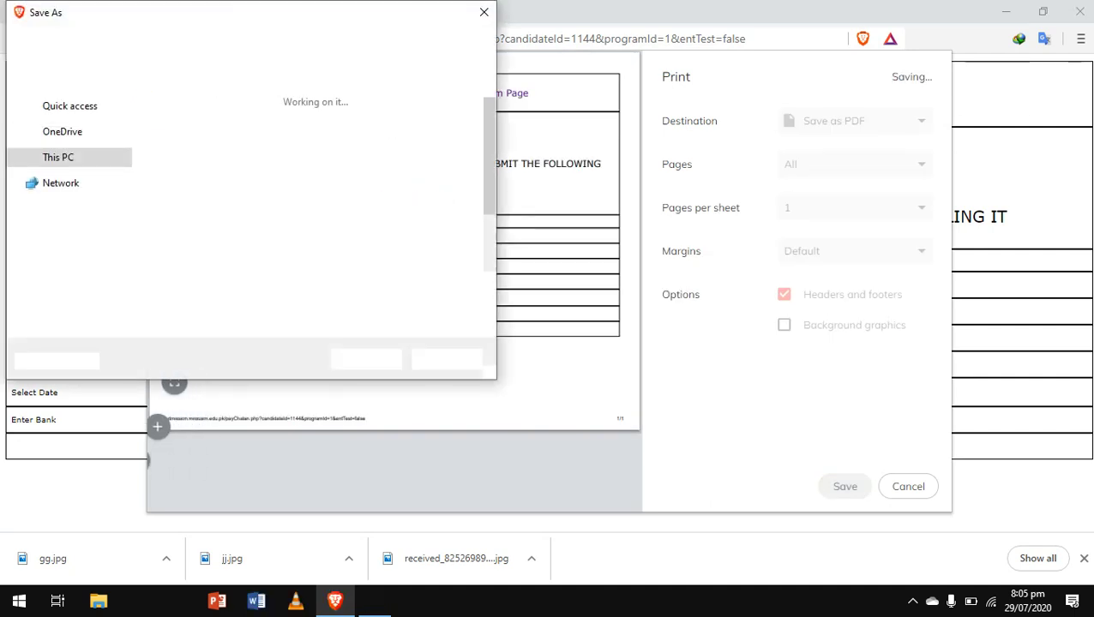
left_click(66, 139)
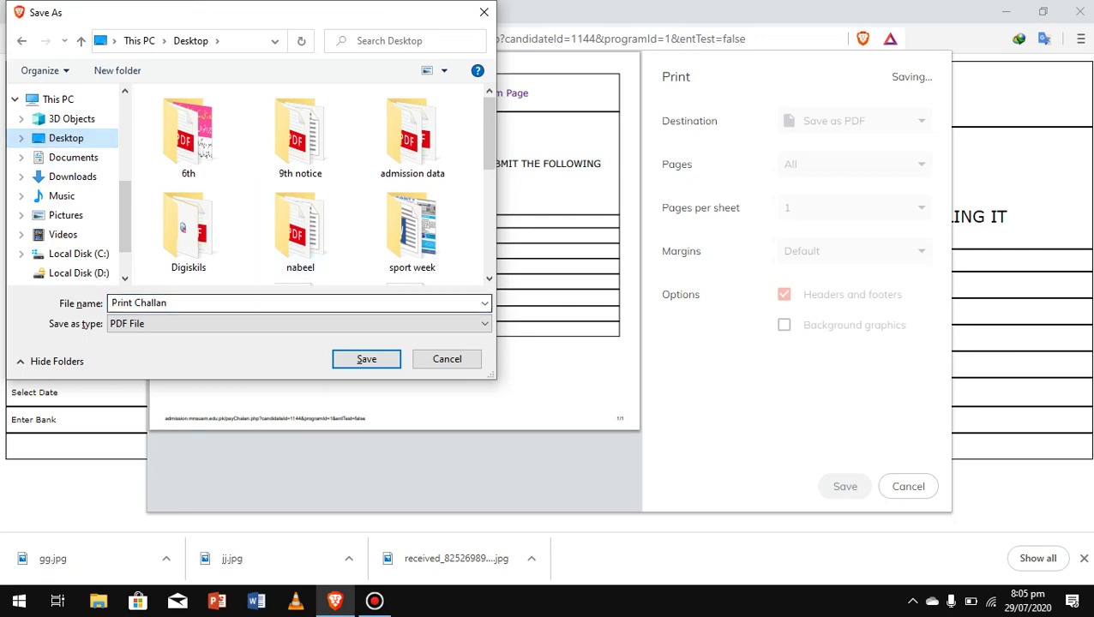
left_click(366, 359)
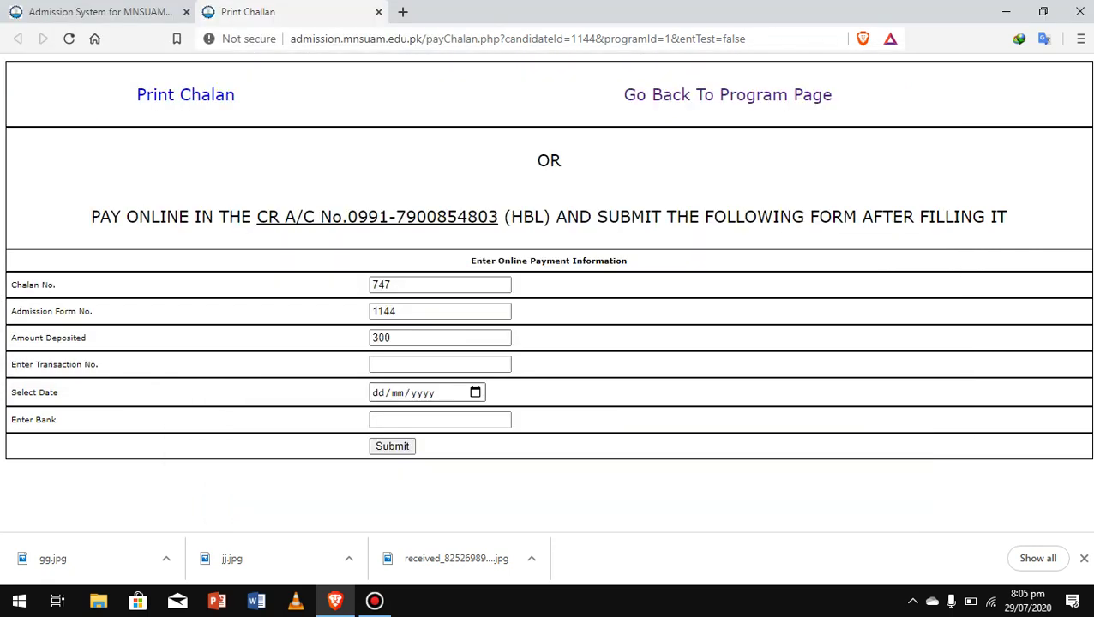
left_click(440, 365)
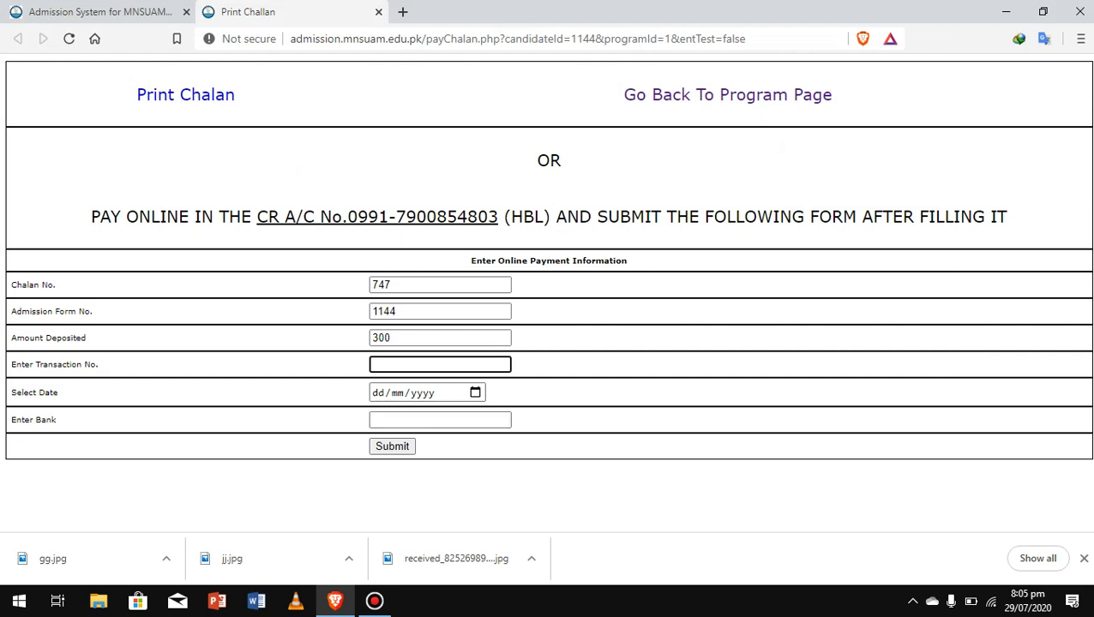
left_click(440, 420)
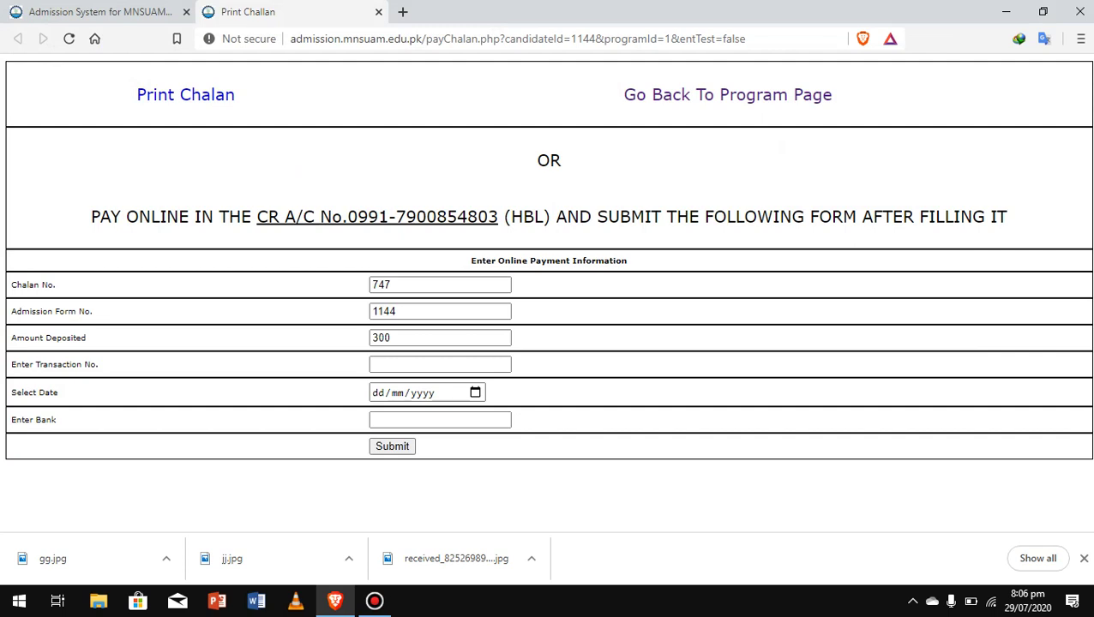
Return to the admission tab and continue from the program choices to Upload Documents.
key("ctrl+shift+Tab")
scroll(549, 292, "down", 2)
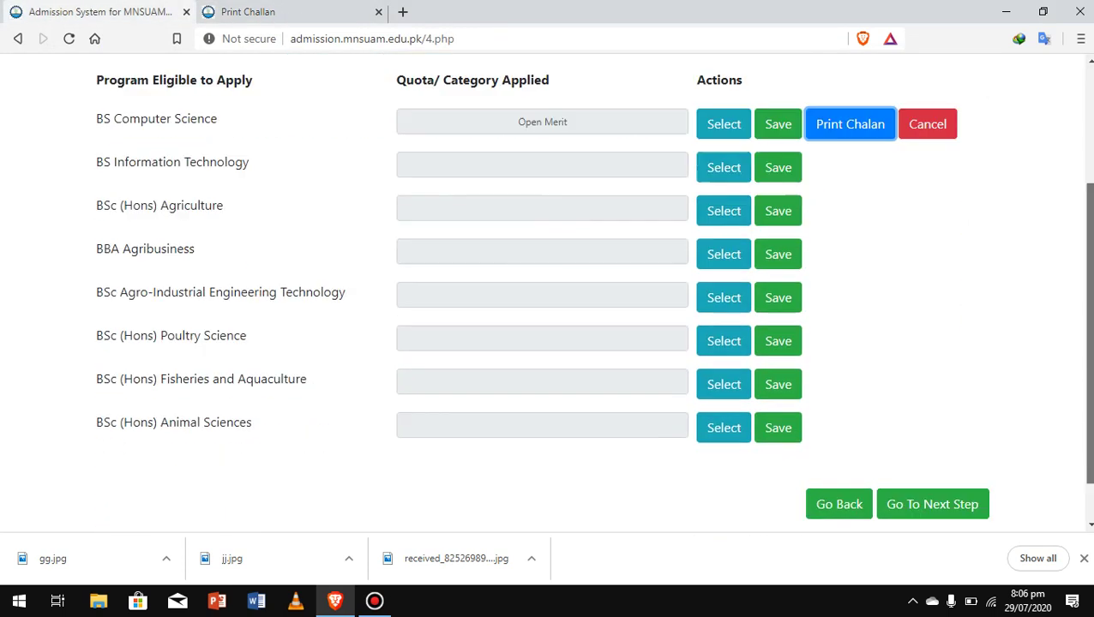
scroll(549, 292, "down", 1)
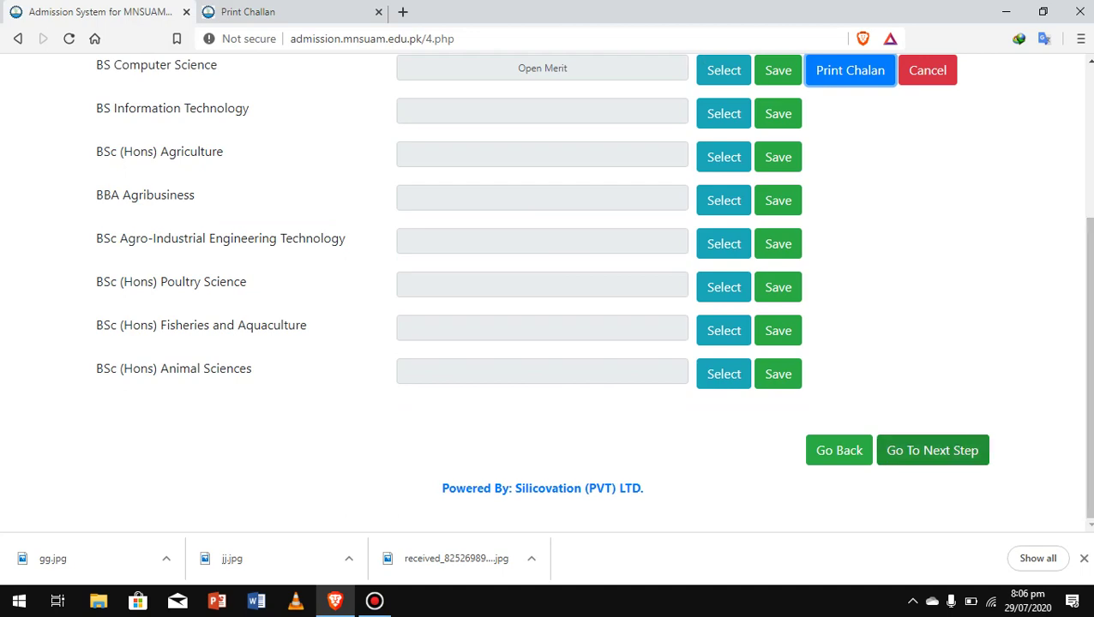
scroll(549, 292, "up", 2)
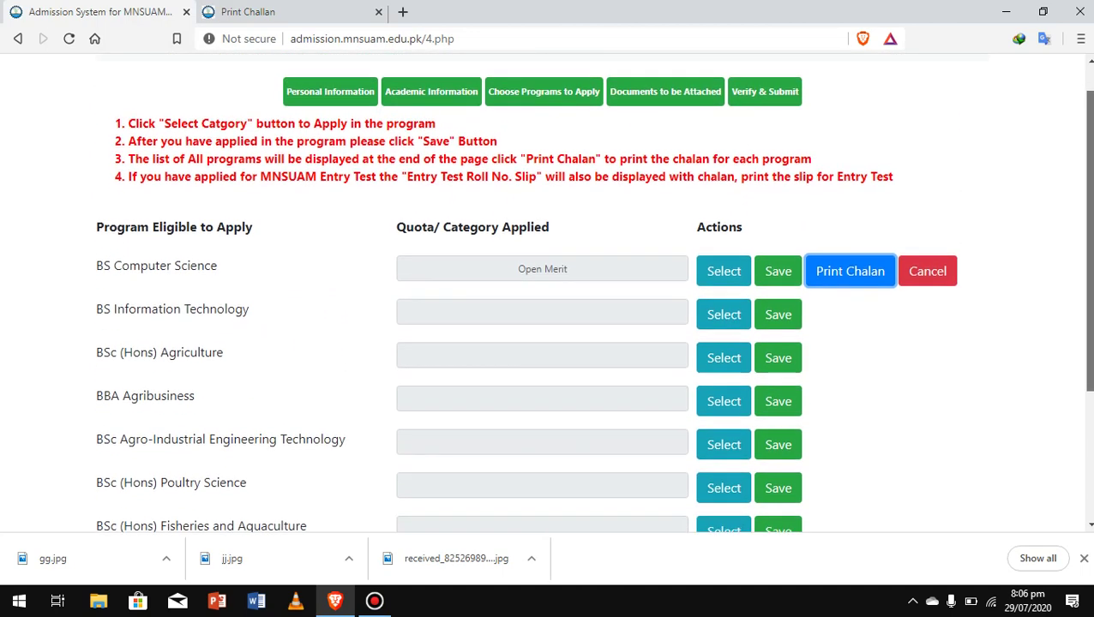
scroll(548, 291, "down", 1)
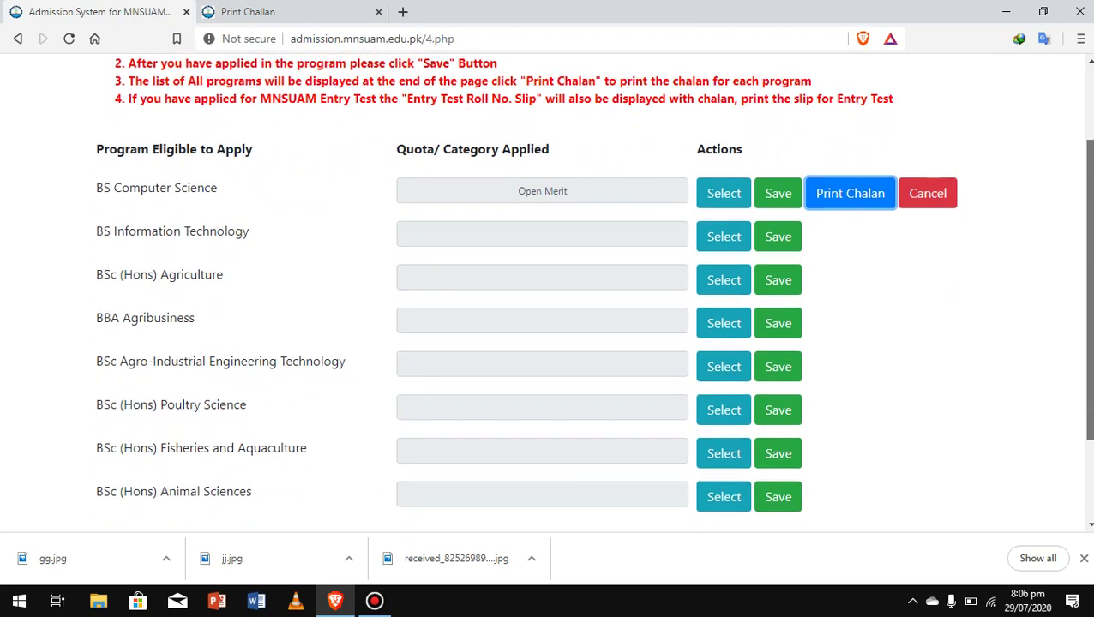
scroll(549, 291, "down", 2)
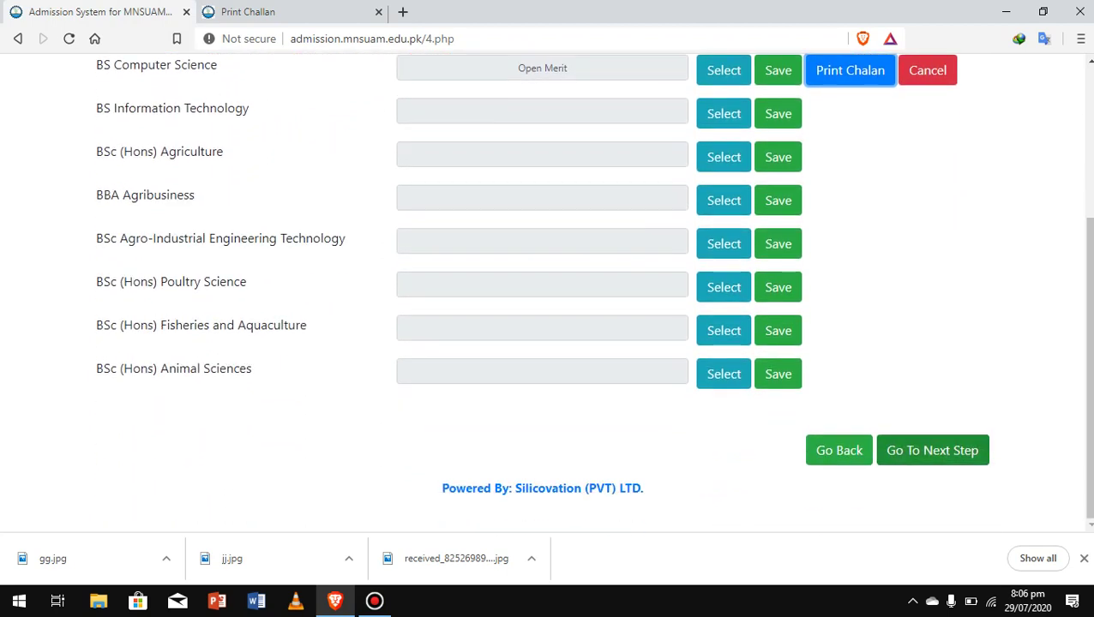
left_click(932, 450)
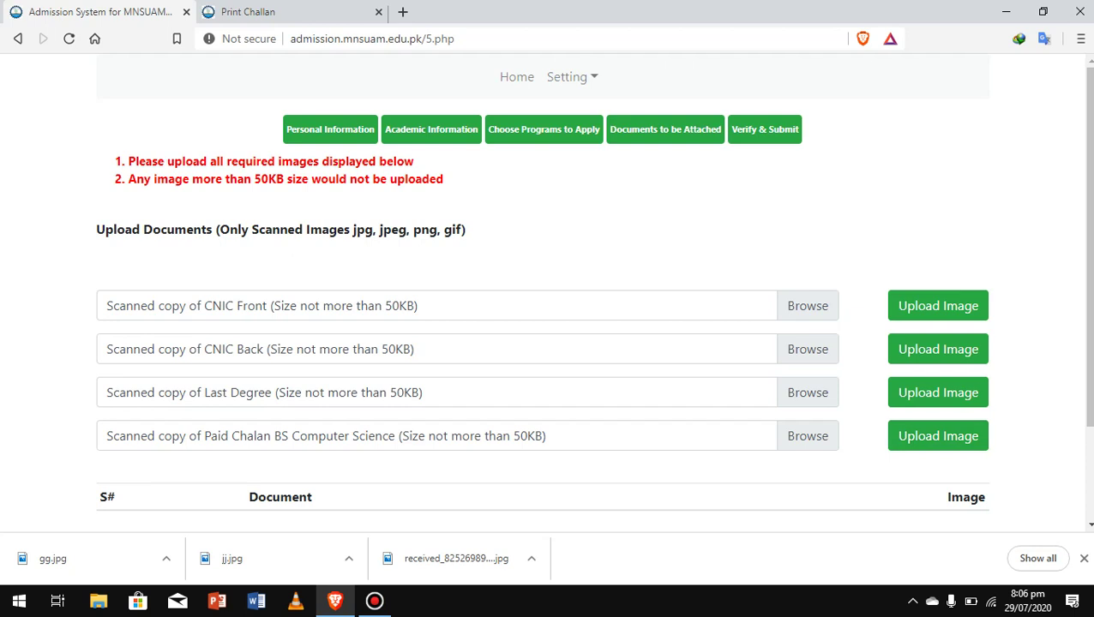
Upload gg.jpg as the CNIC Front scan.
left_click(807, 306)
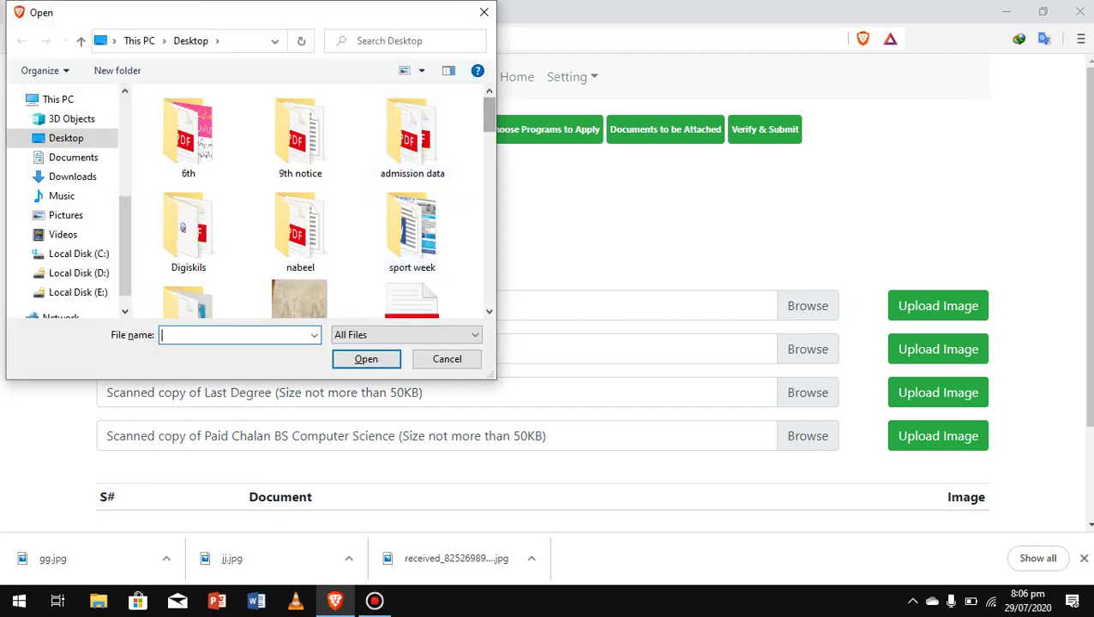
left_click_drag(488, 114, 492, 165)
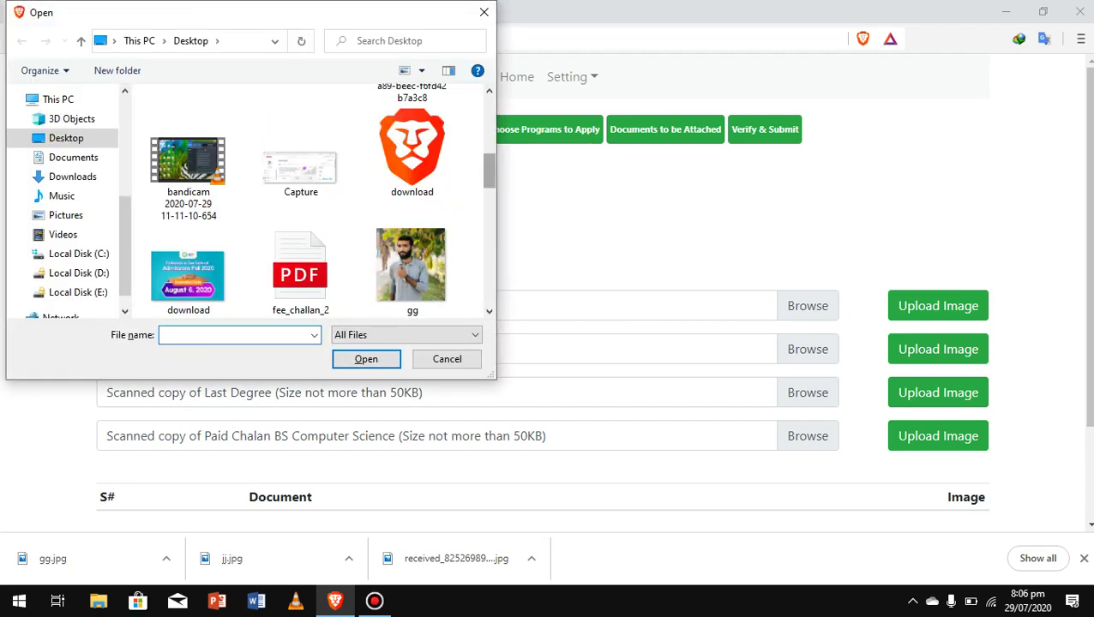
scroll(403, 197, "down", 1)
left_click(412, 182)
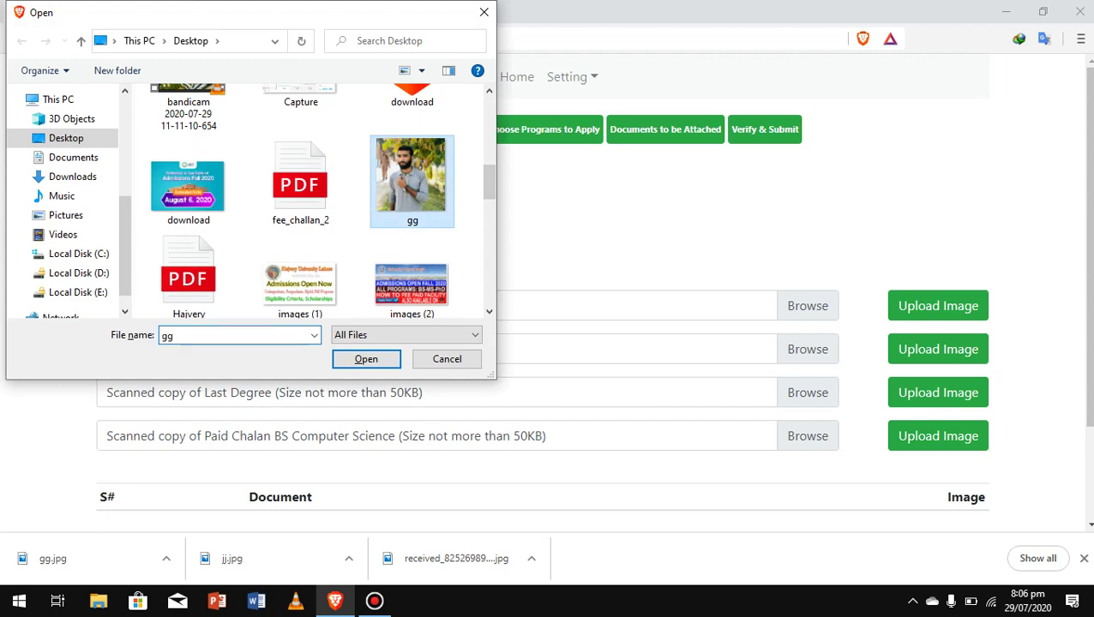
left_click(366, 359)
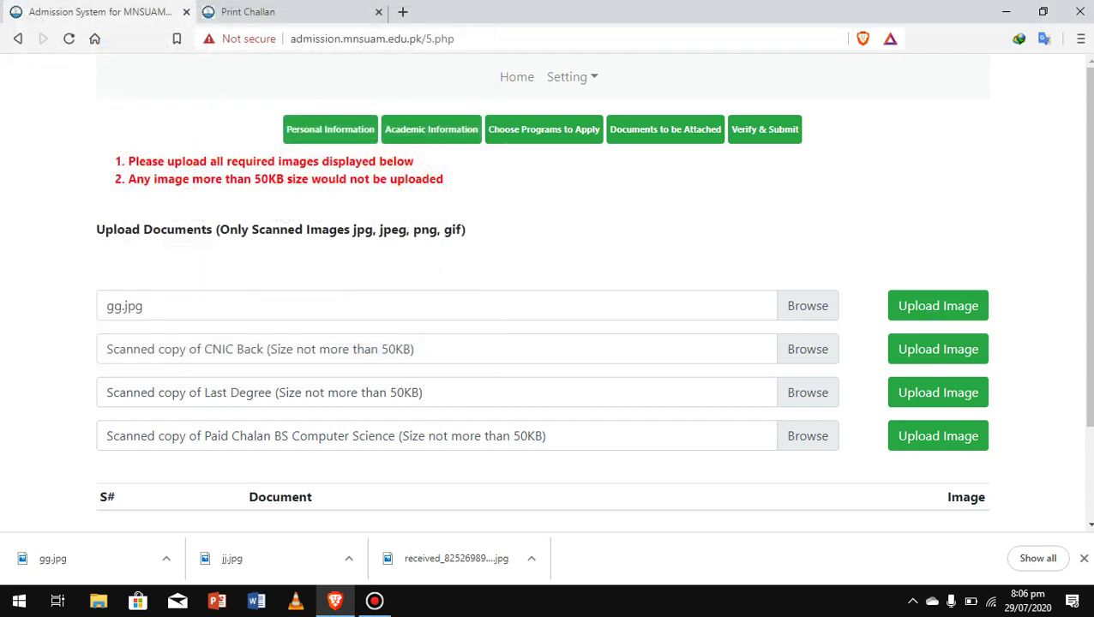
left_click(937, 305)
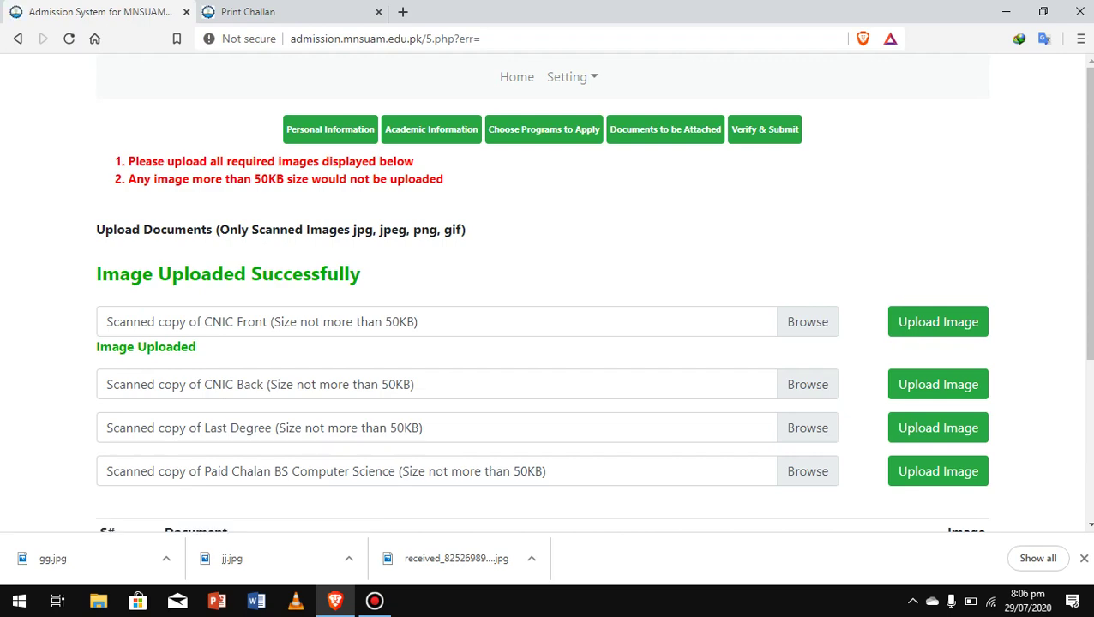
Upload gg.jpg as the CNIC Back scan.
left_click(808, 385)
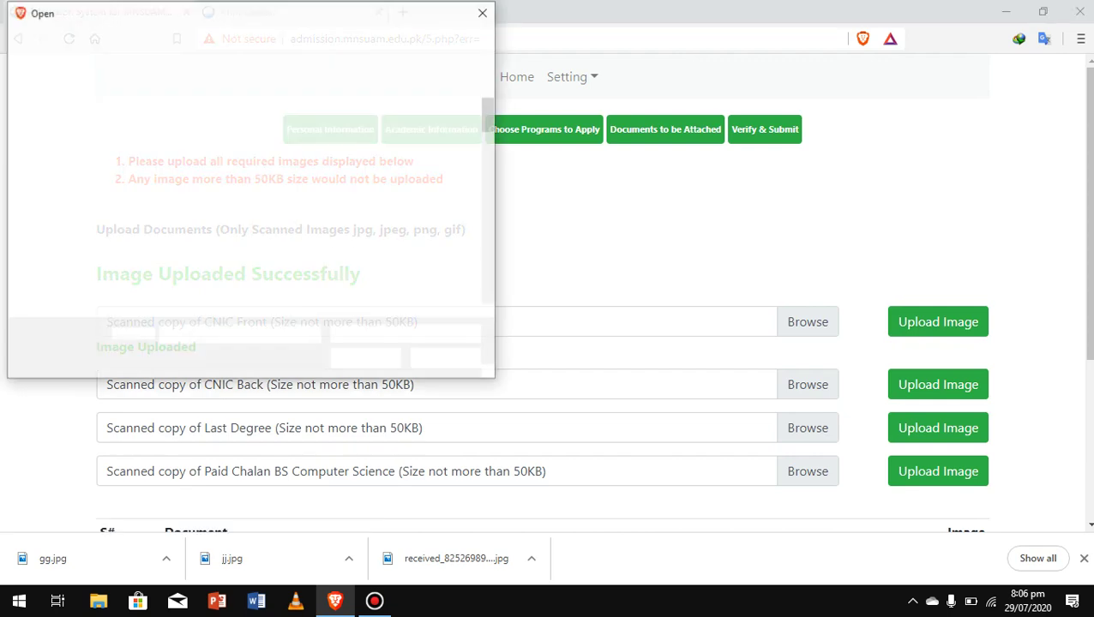
scroll(309, 202, "down", 5)
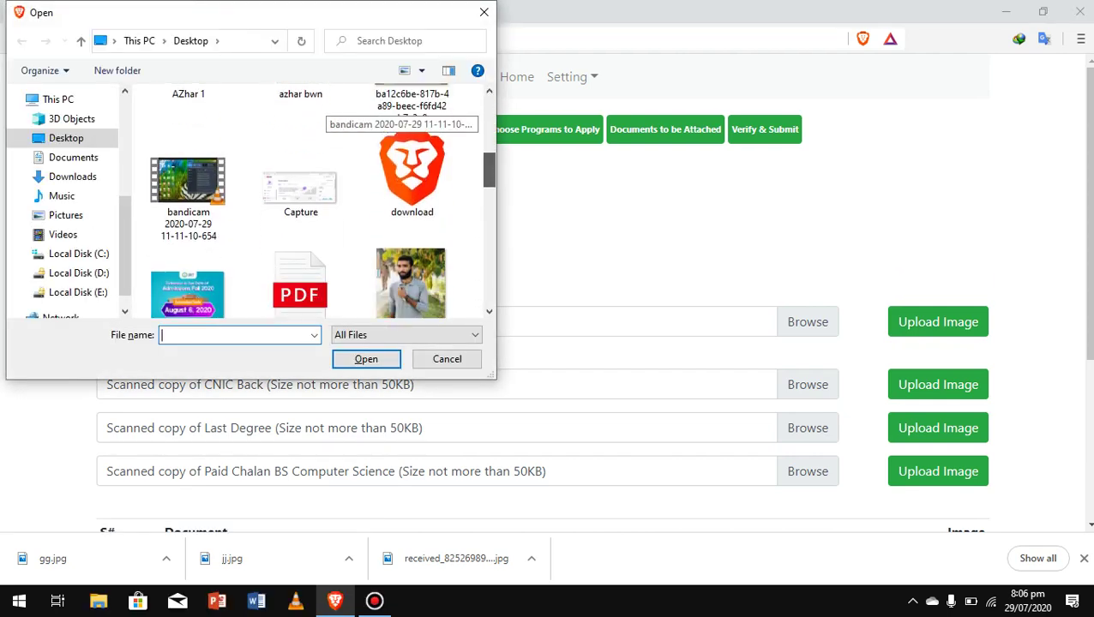
left_click(411, 147)
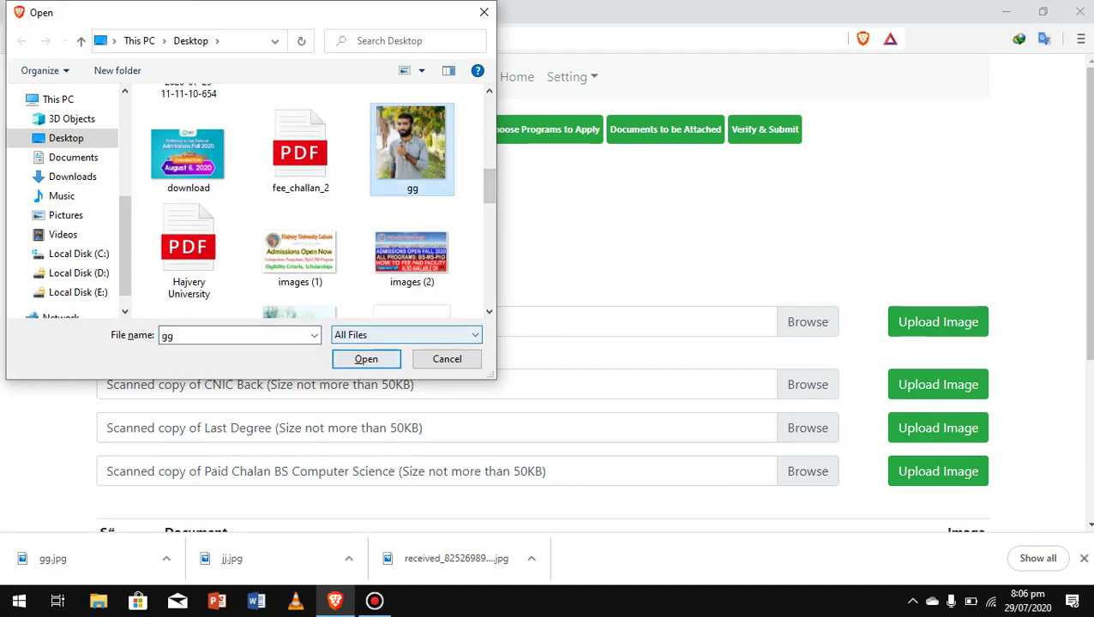
left_click(366, 359)
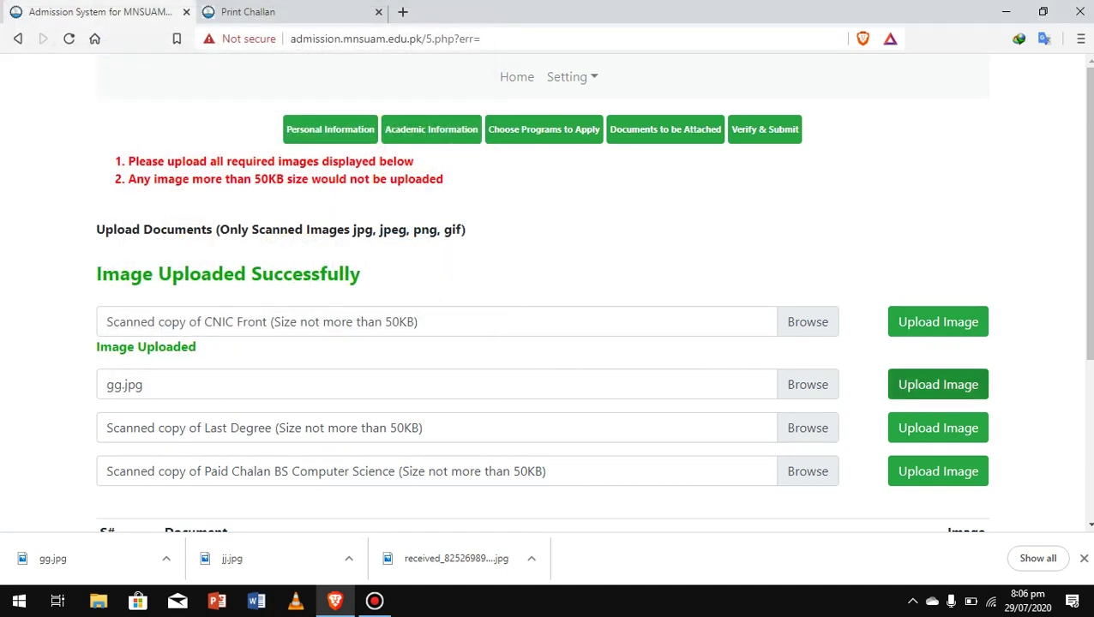
left_click(938, 384)
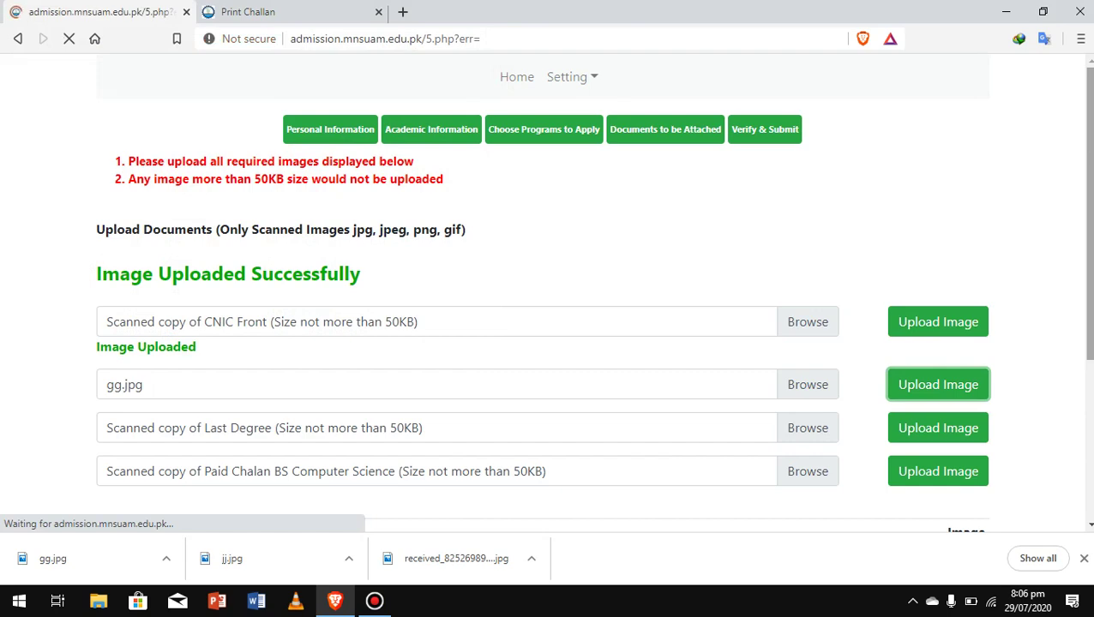
Upload gg.jpg as the Last Degree scan.
scroll(593, 291, "down", 1)
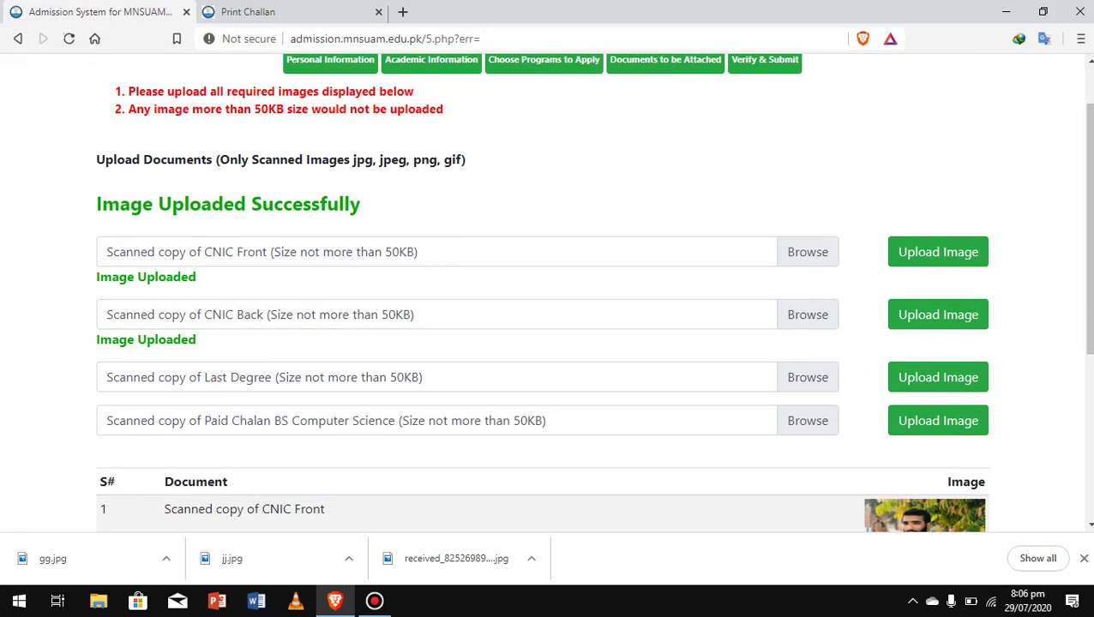
left_click(807, 377)
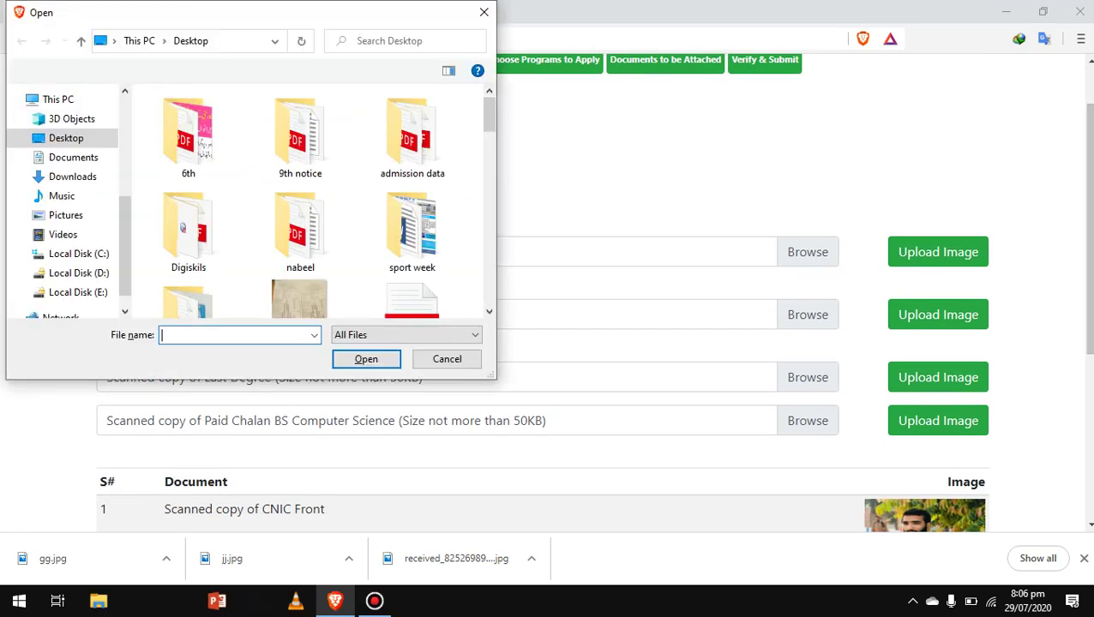
scroll(320, 201, "down", 3)
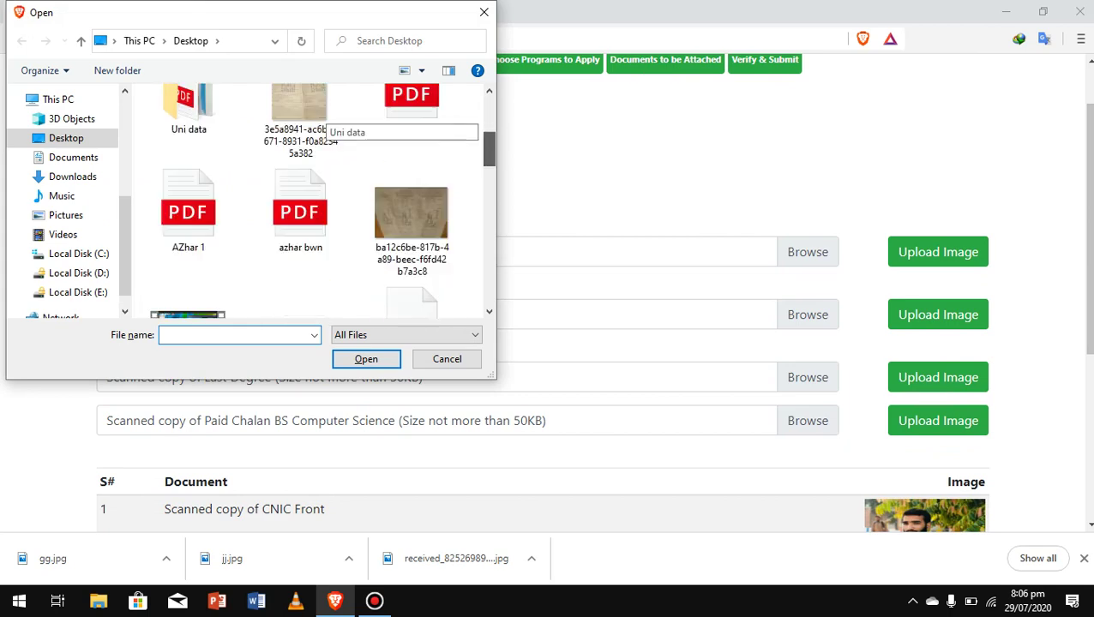
scroll(300, 202, "down", 2)
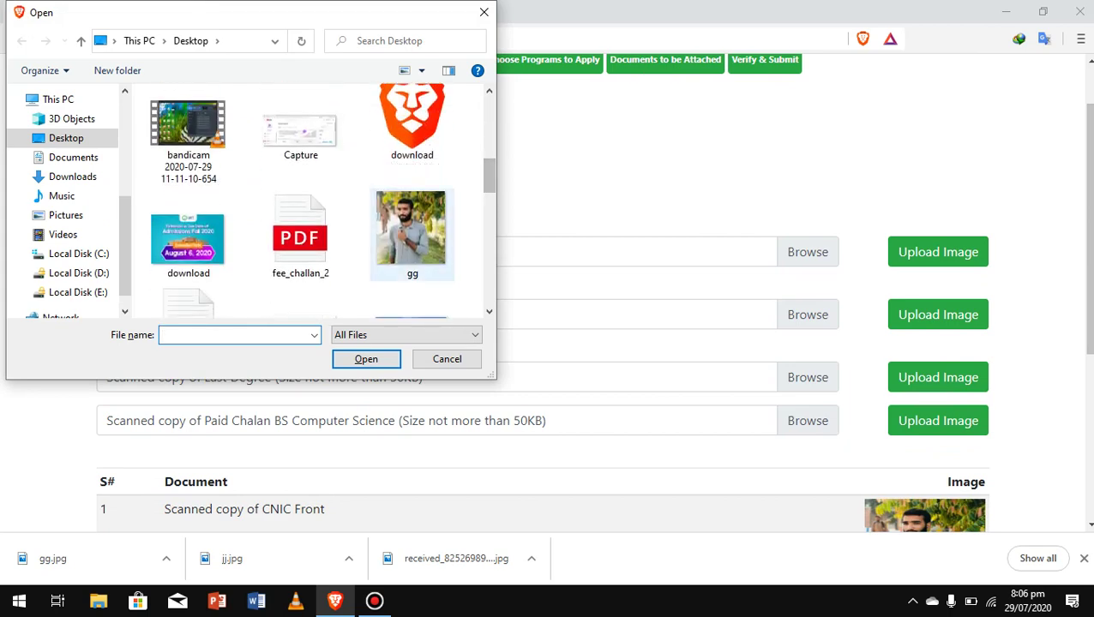
left_click(412, 231)
left_click(366, 359)
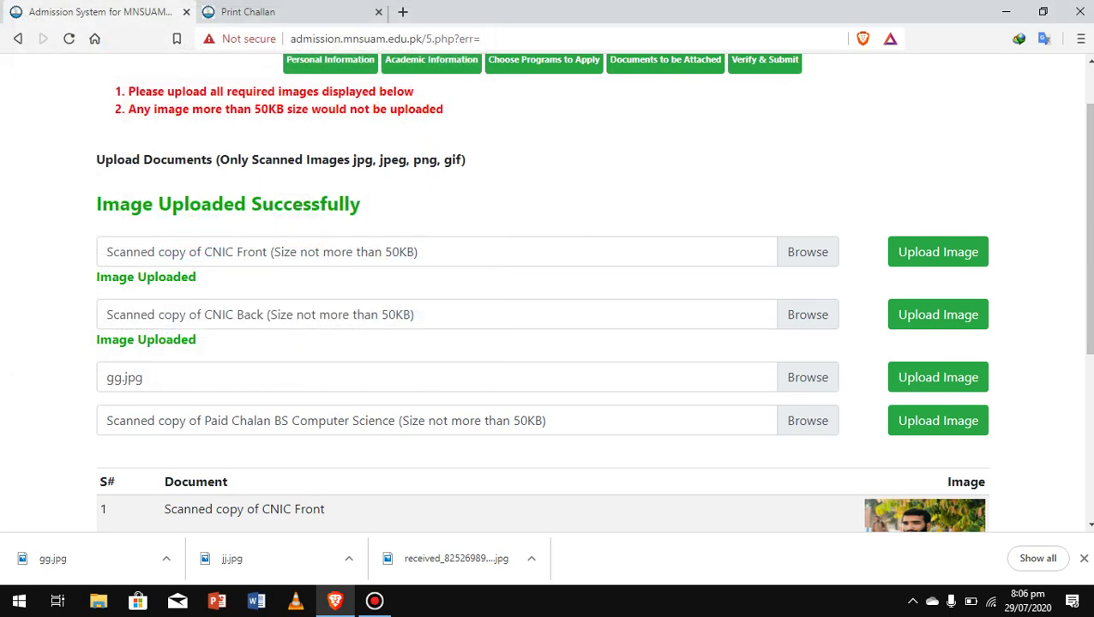
left_click(937, 377)
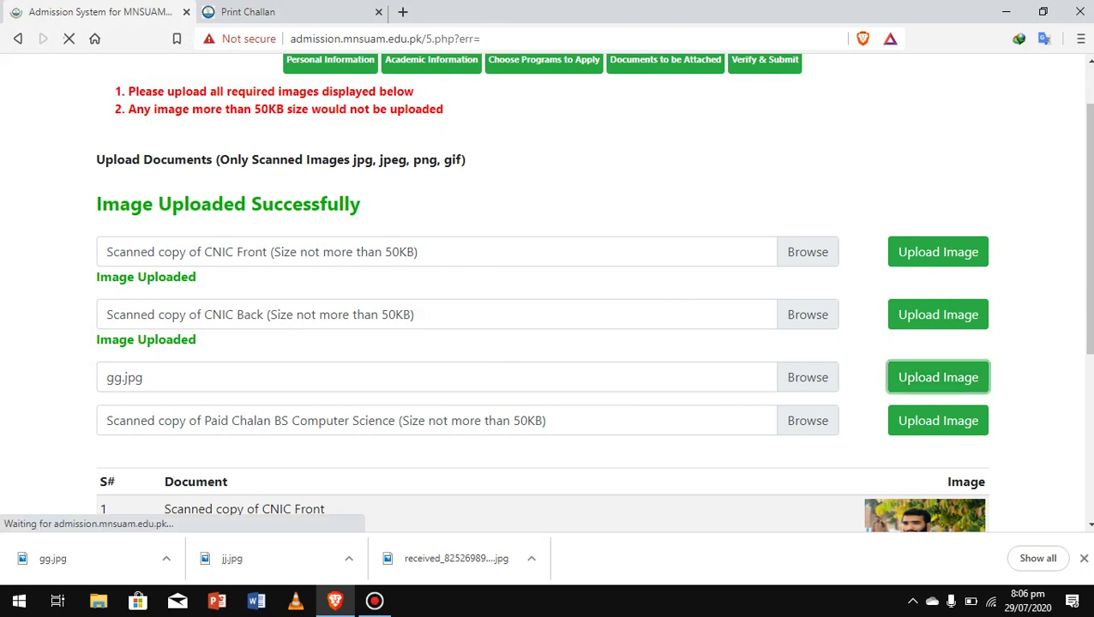
Upload gg.jpg as the paid chalan scan.
left_click(1090, 350)
left_click_drag(1090, 350, 1089, 305)
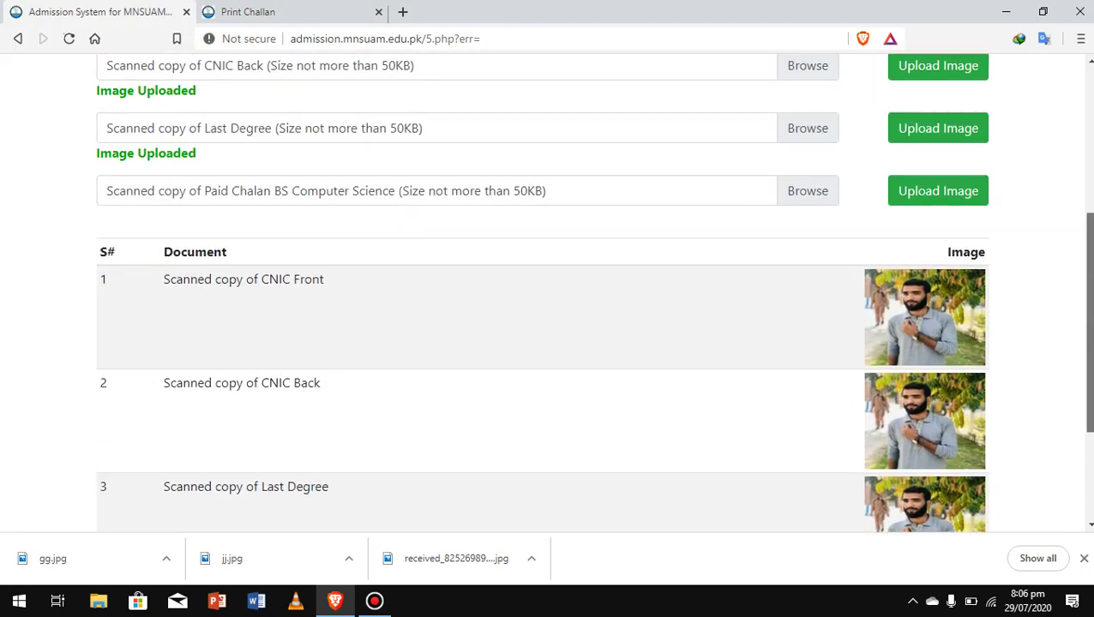
scroll(549, 291, "up", 3)
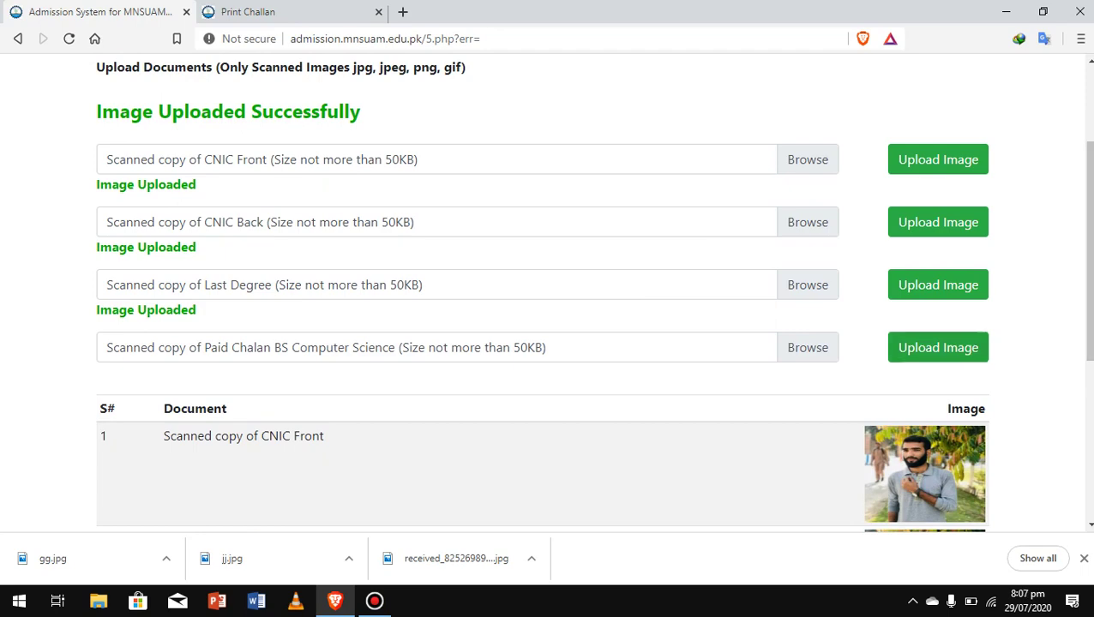
left_click(807, 347)
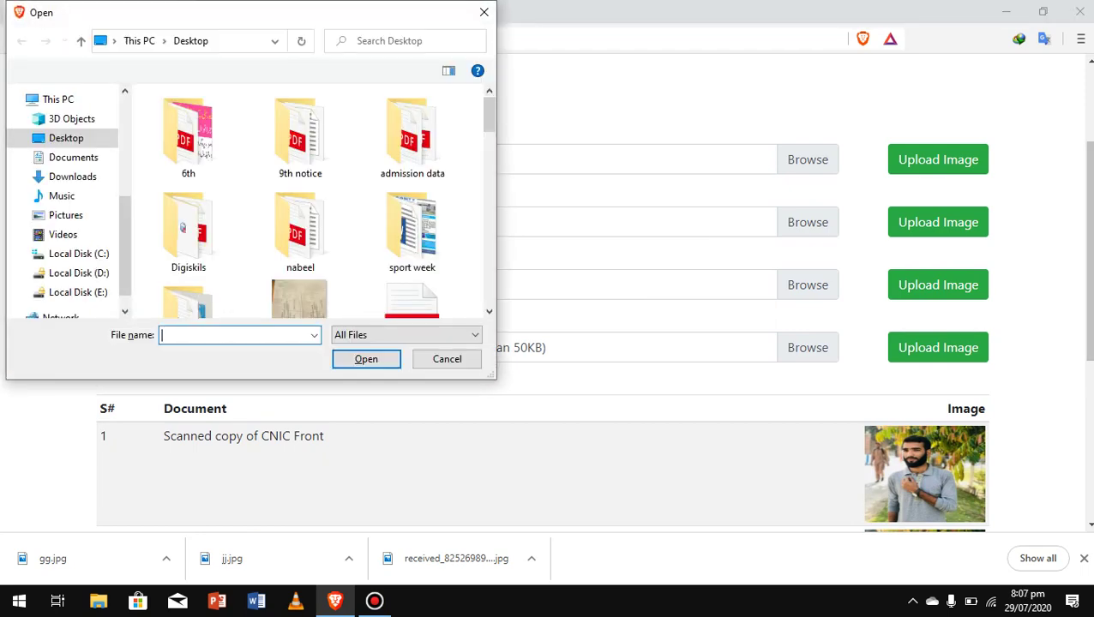
scroll(411, 228, "down", 5)
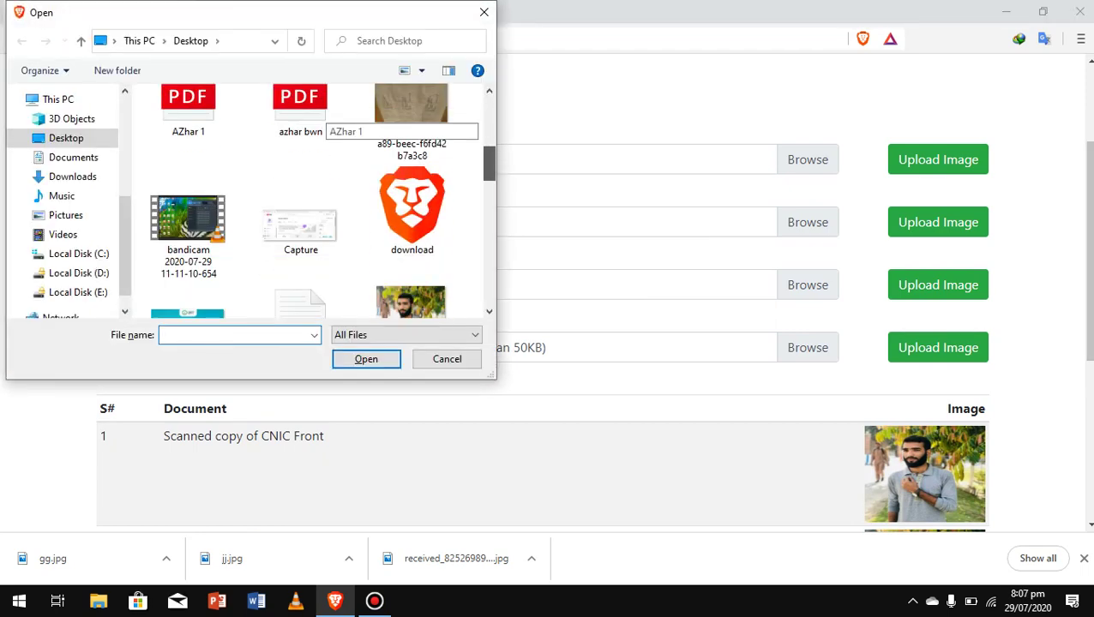
left_click(411, 120)
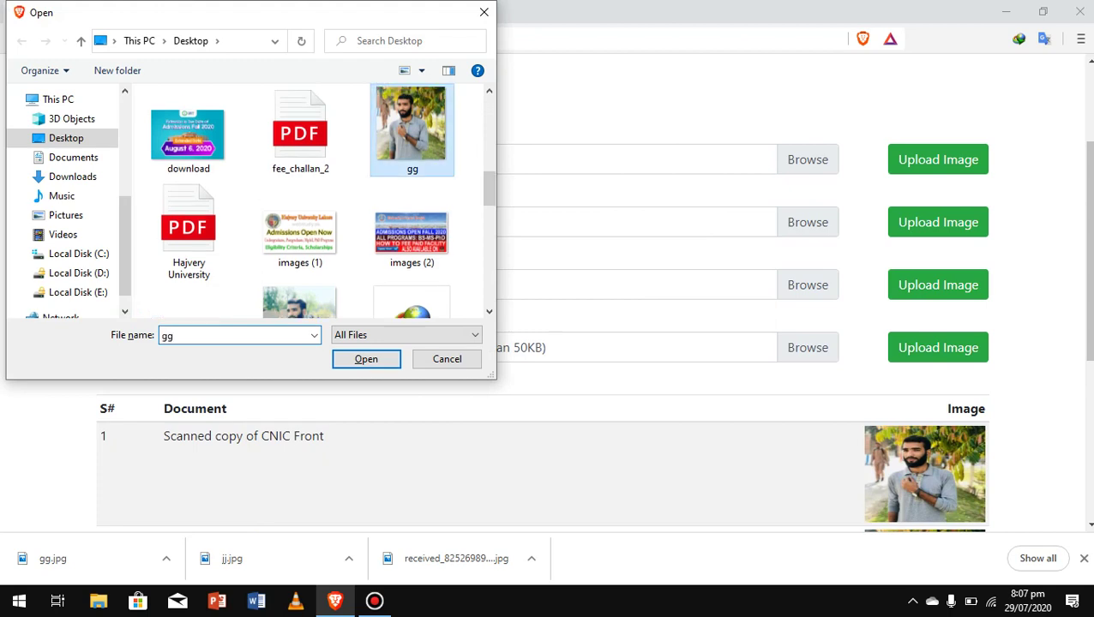
left_click(366, 359)
left_click(938, 347)
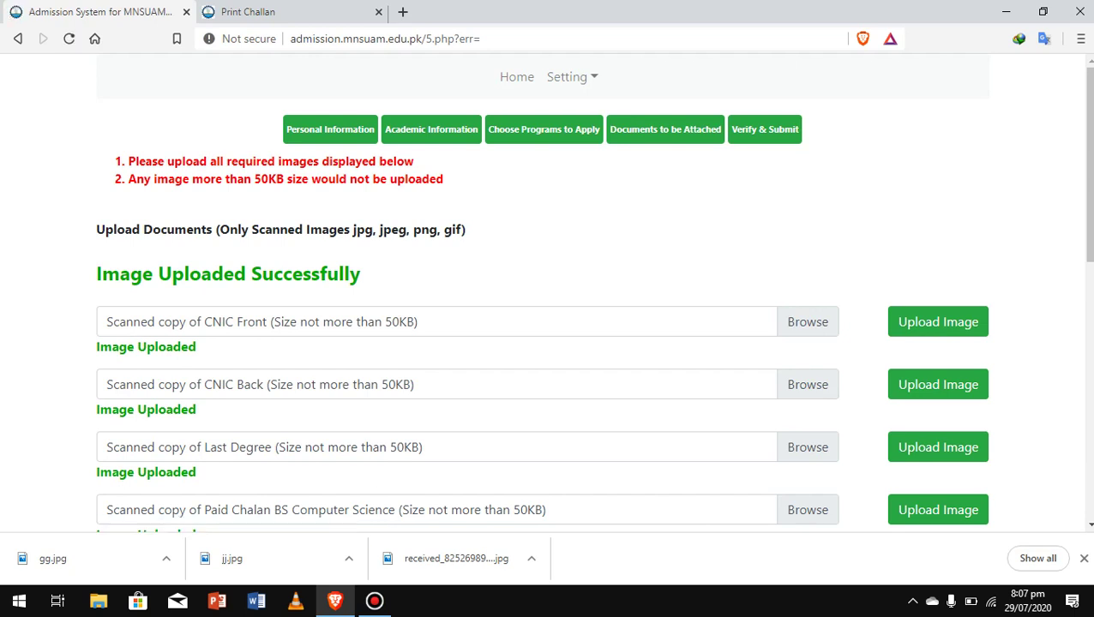
Review the four uploaded documents and go to the final Admission Form for 2020.
scroll(549, 292, "down", 3)
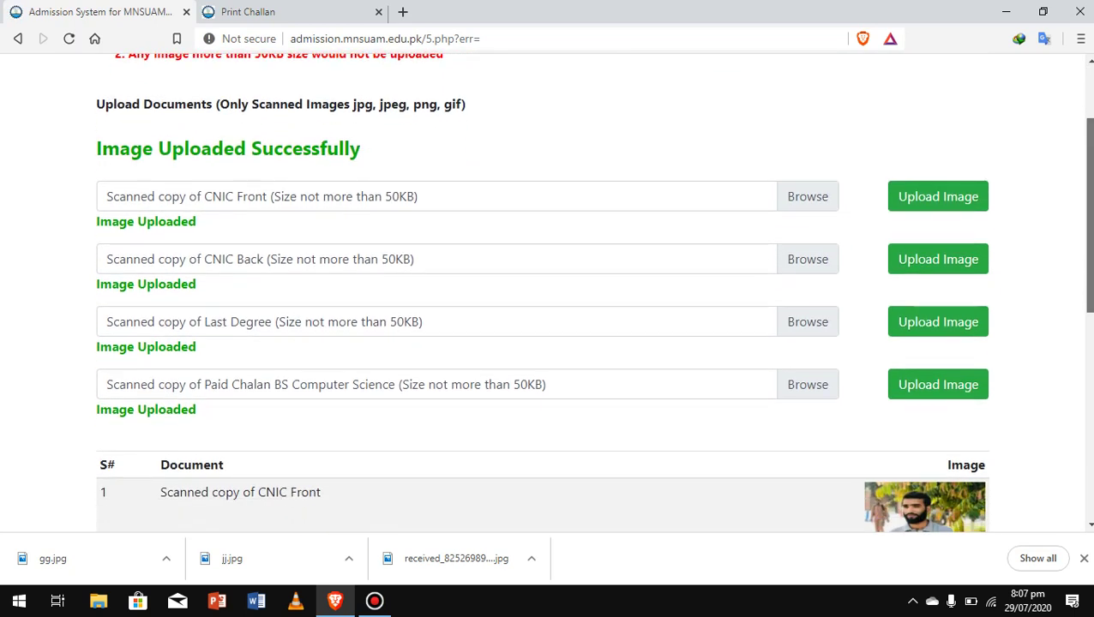
scroll(548, 291, "down", 1)
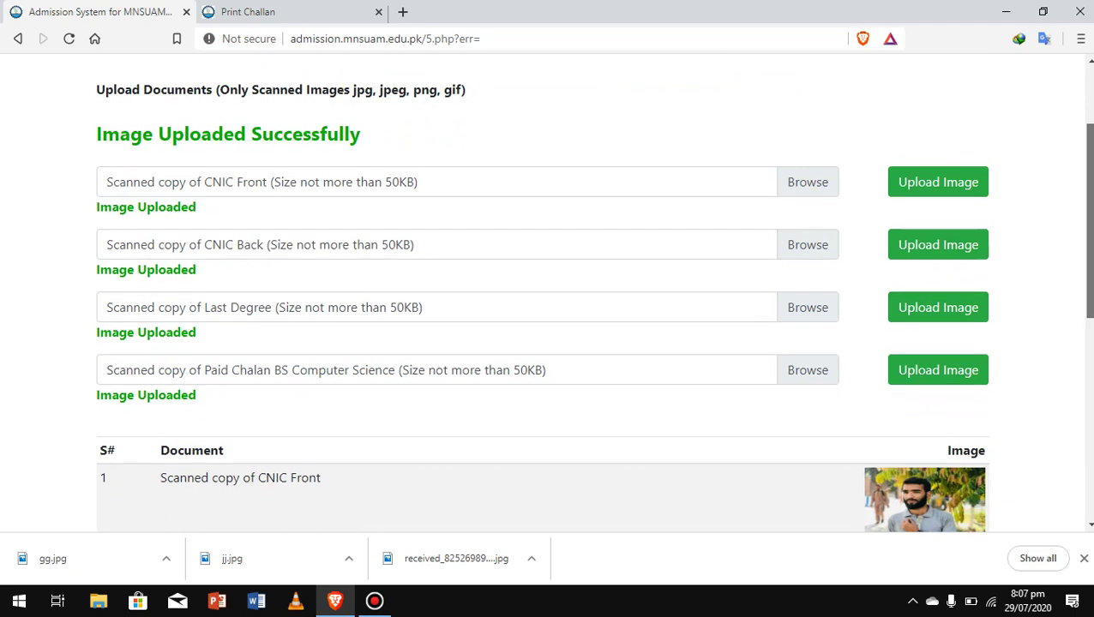
scroll(548, 291, "down", 1)
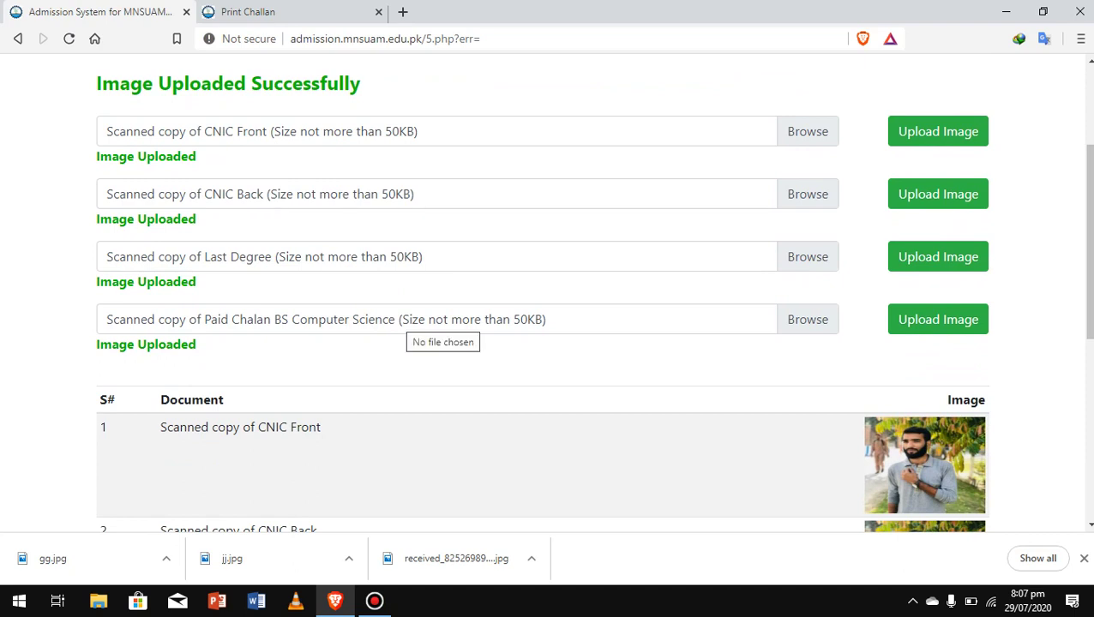
scroll(549, 291, "down", 3)
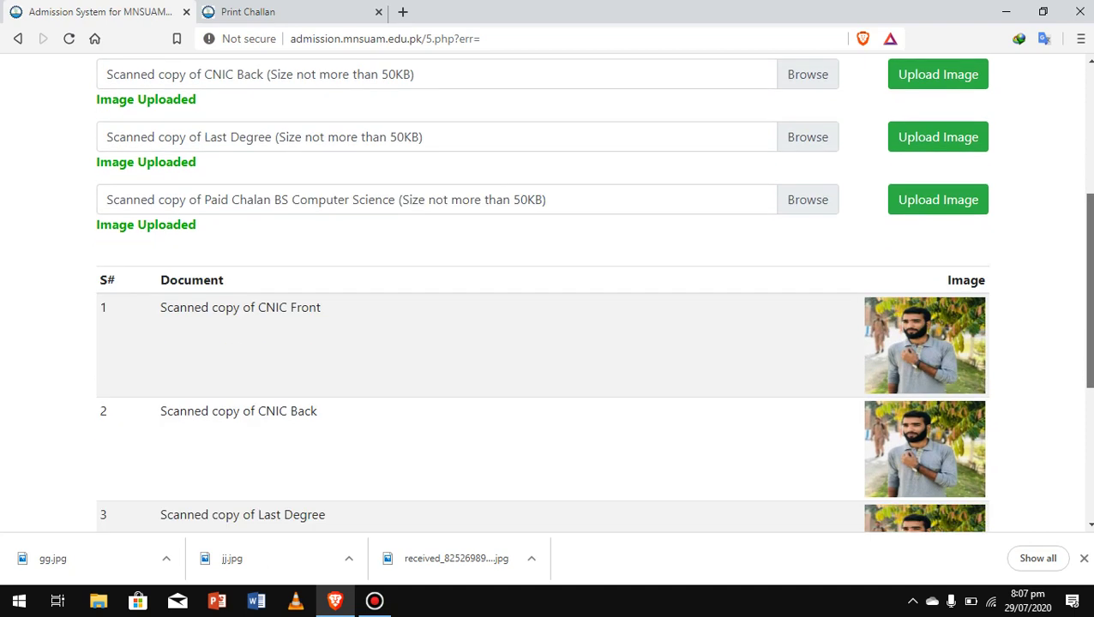
scroll(549, 292, "down", 3)
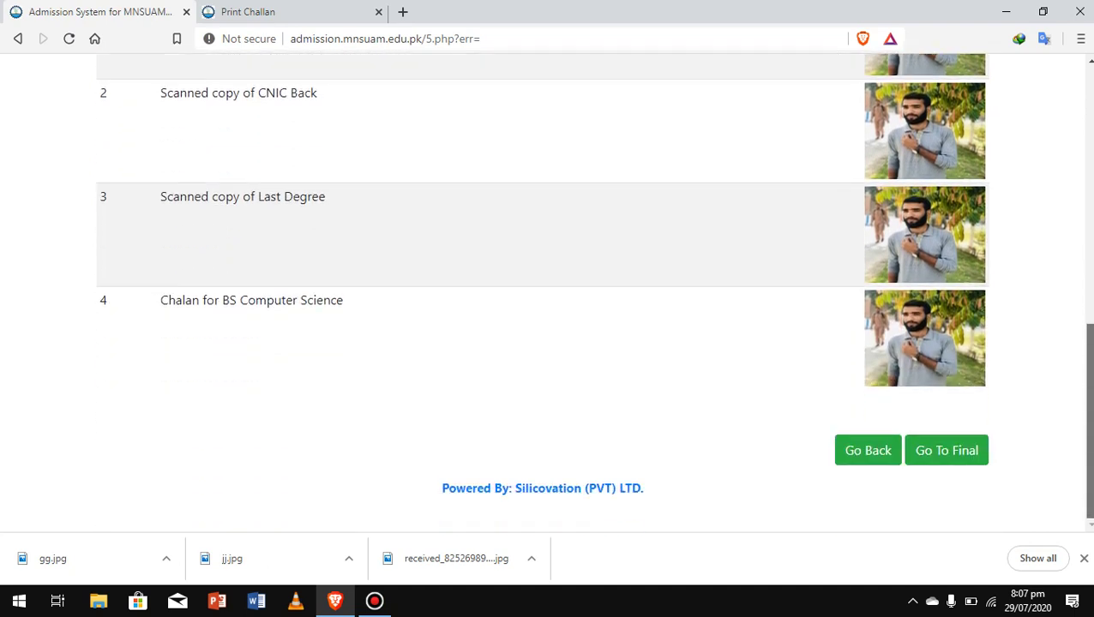
left_click(947, 450)
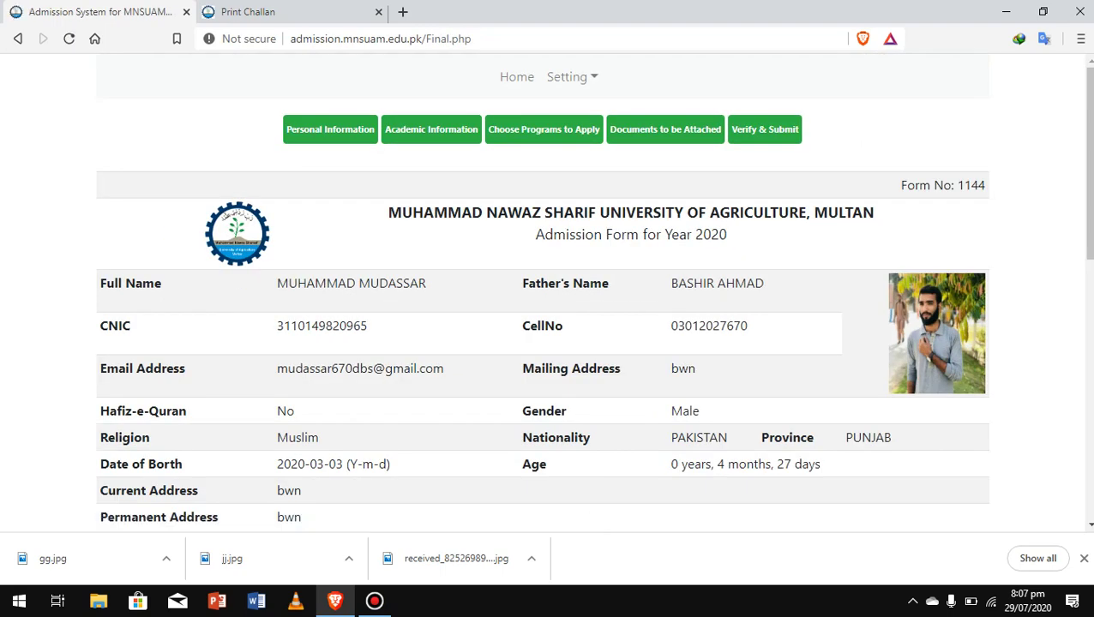
scroll(549, 292, "down", 3)
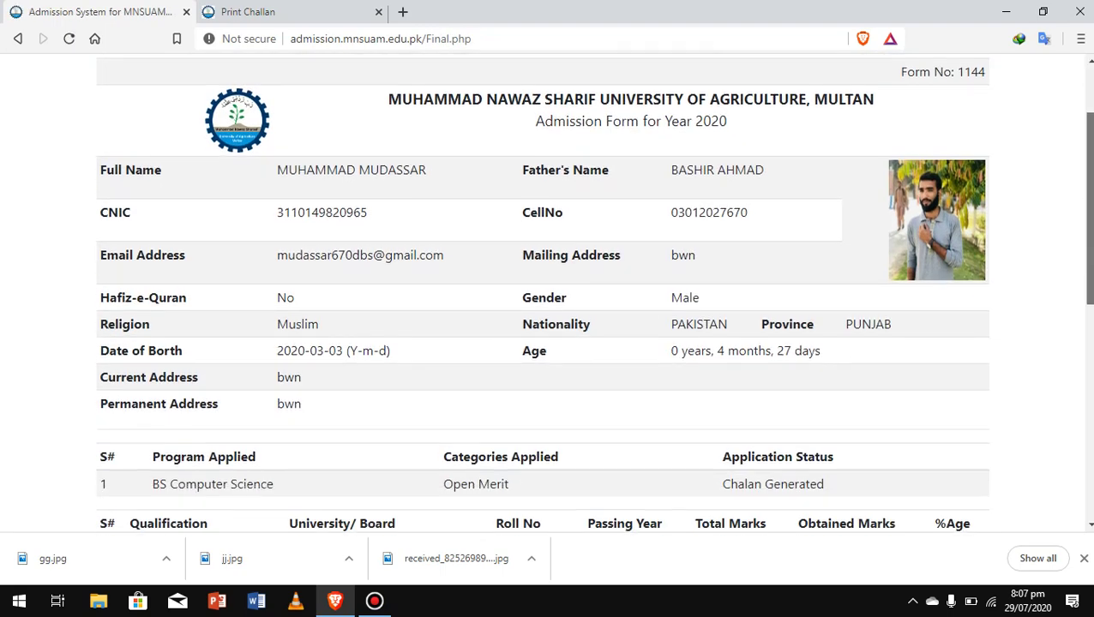
scroll(549, 292, "down", 5)
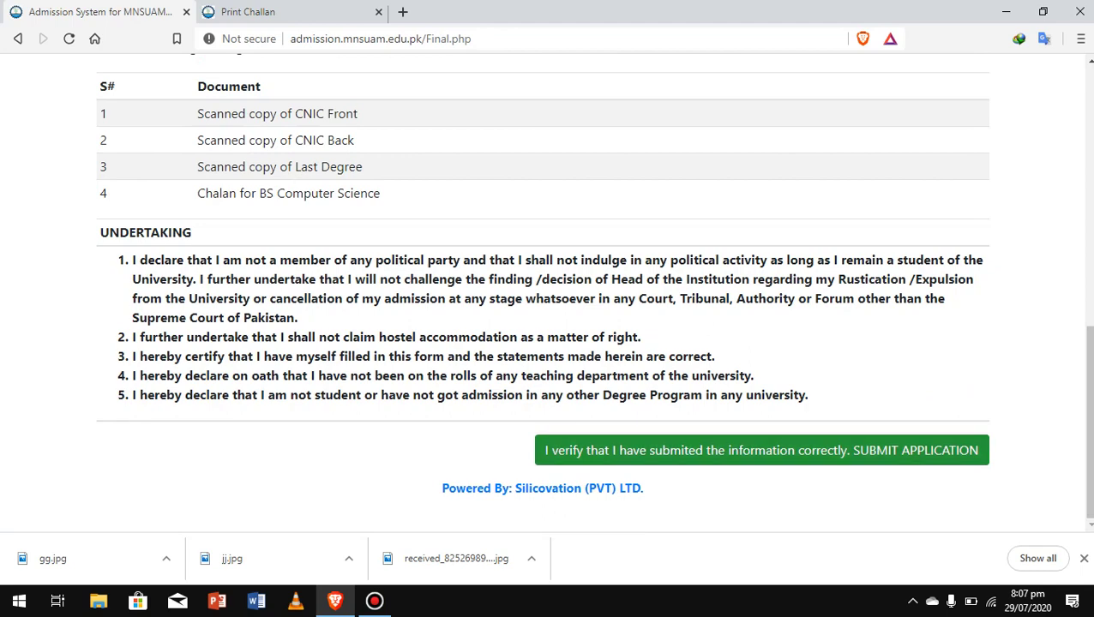
left_click(761, 450)
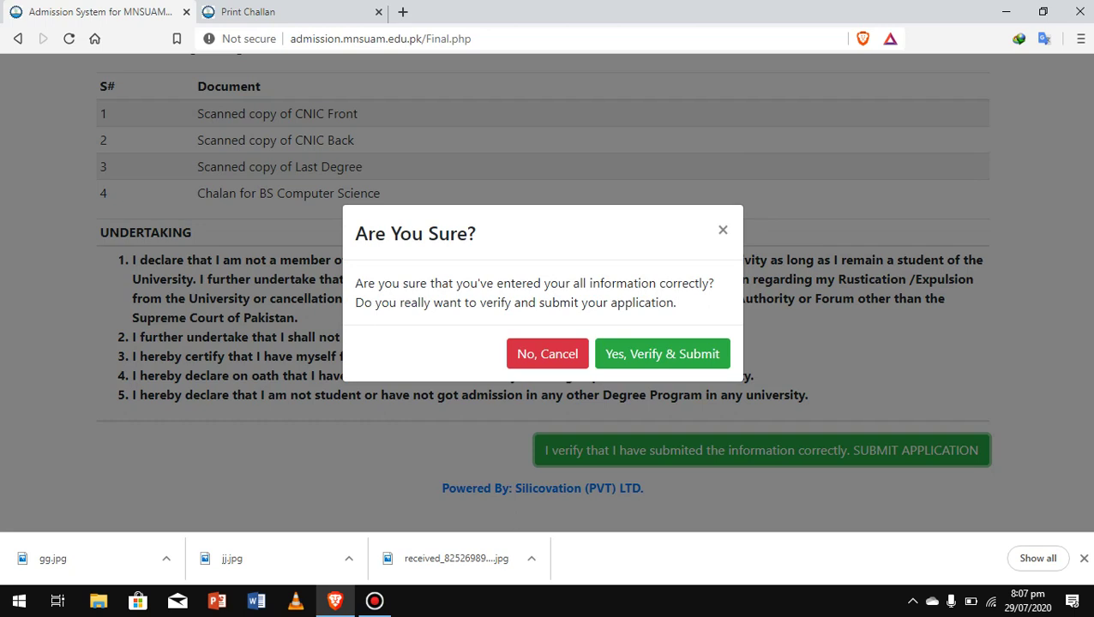
left_click(661, 353)
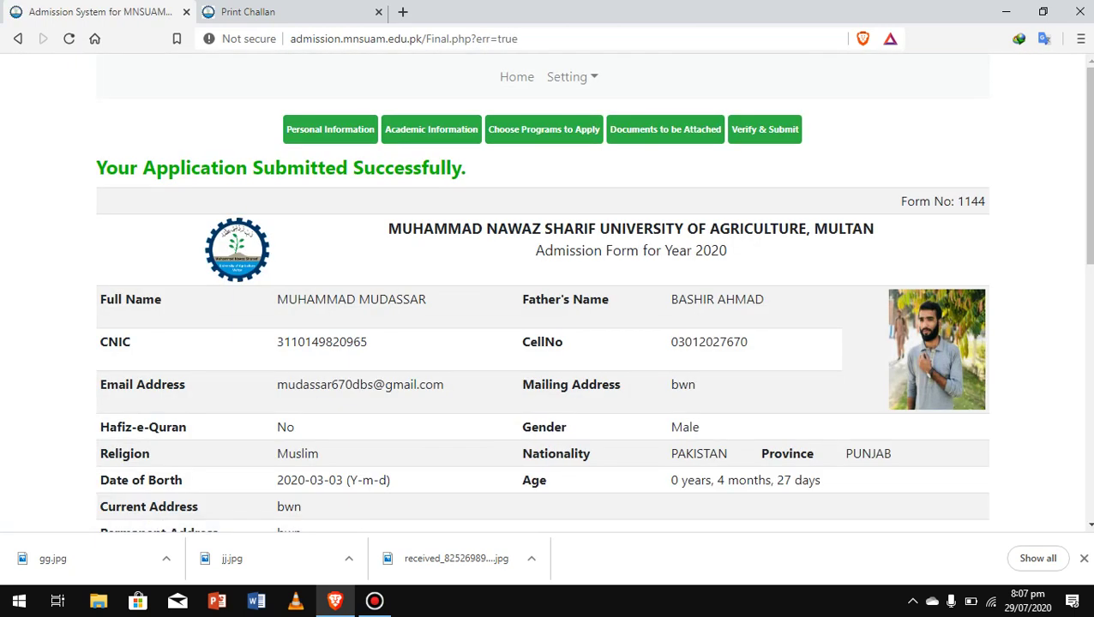
scroll(548, 343, "down", 1)
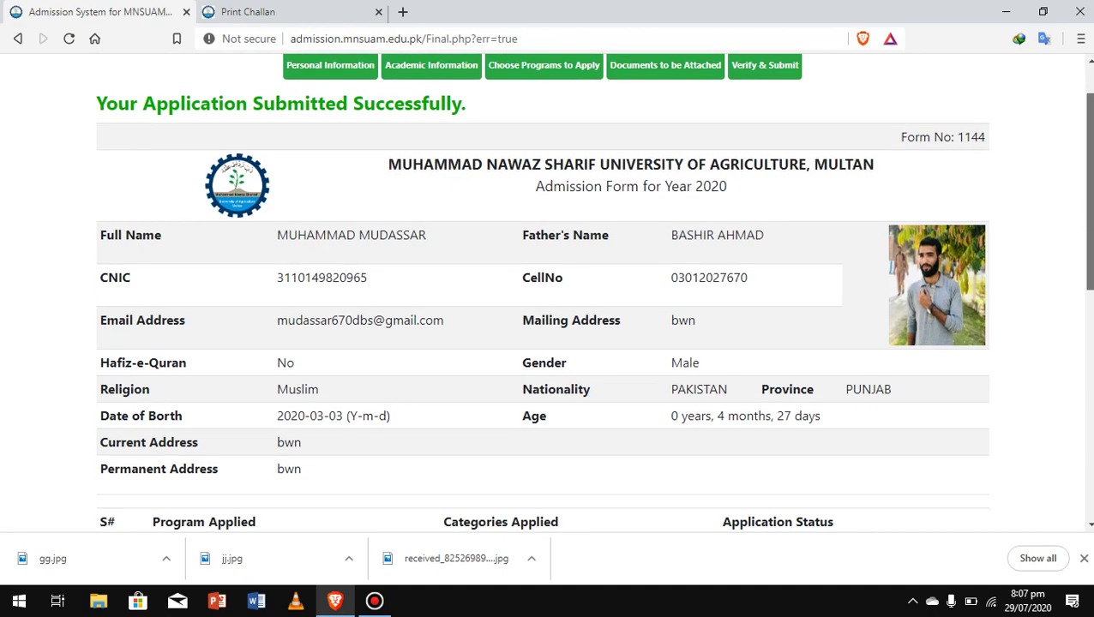
scroll(549, 343, "up", 1)
scroll(549, 343, "down", 3)
scroll(549, 343, "down", 5)
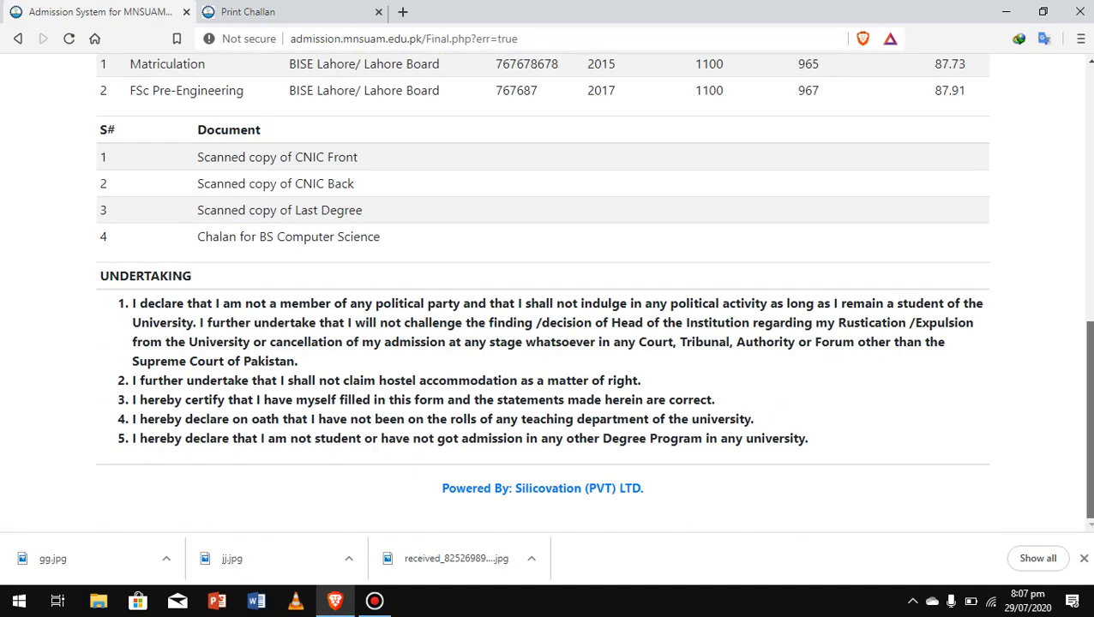
scroll(548, 343, "up", 2)
scroll(549, 343, "up", 5)
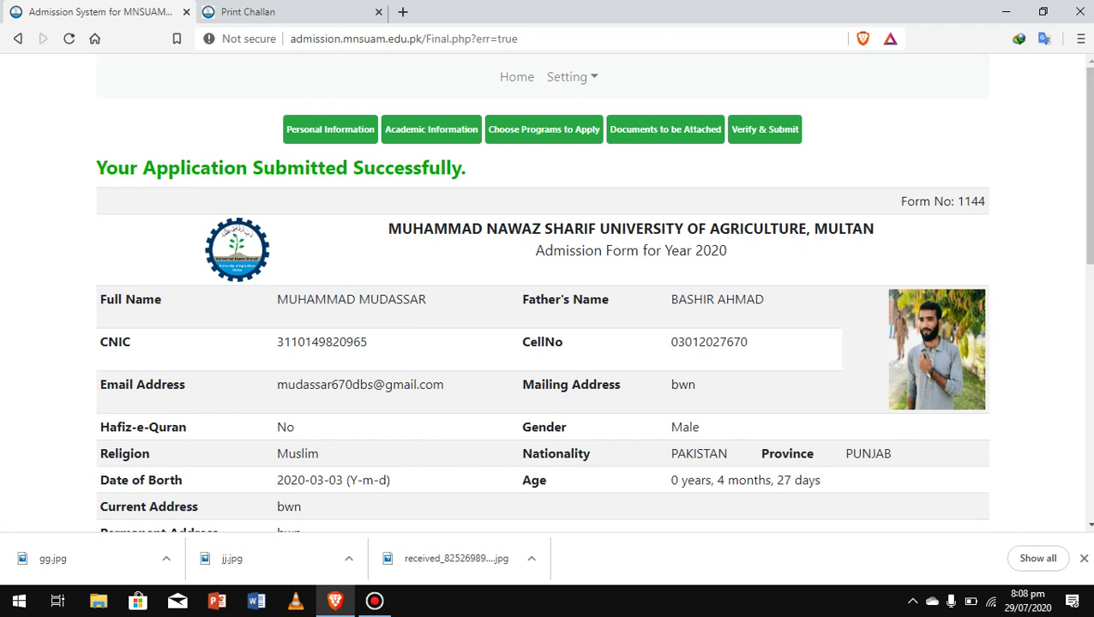
left_click(765, 130)
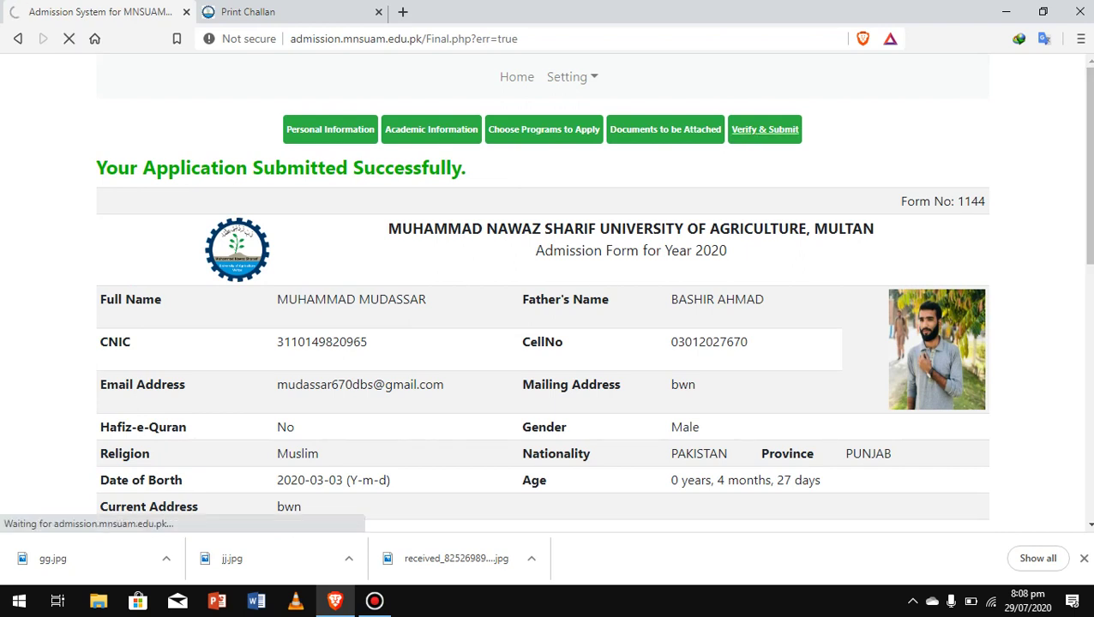
scroll(549, 343, "down", 6)
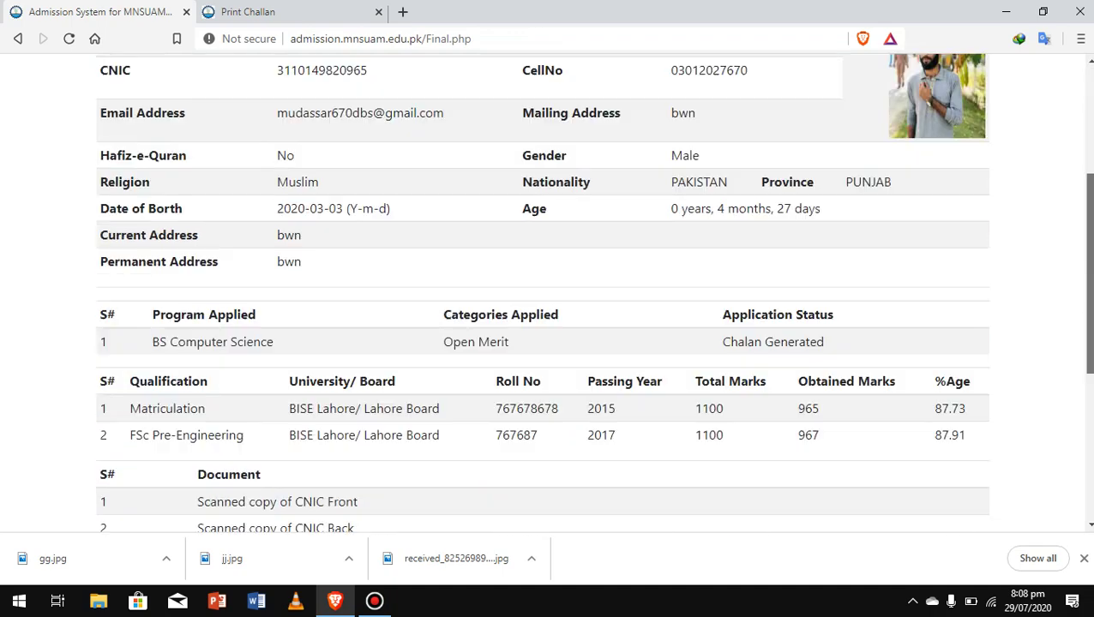
scroll(548, 343, "down", 1)
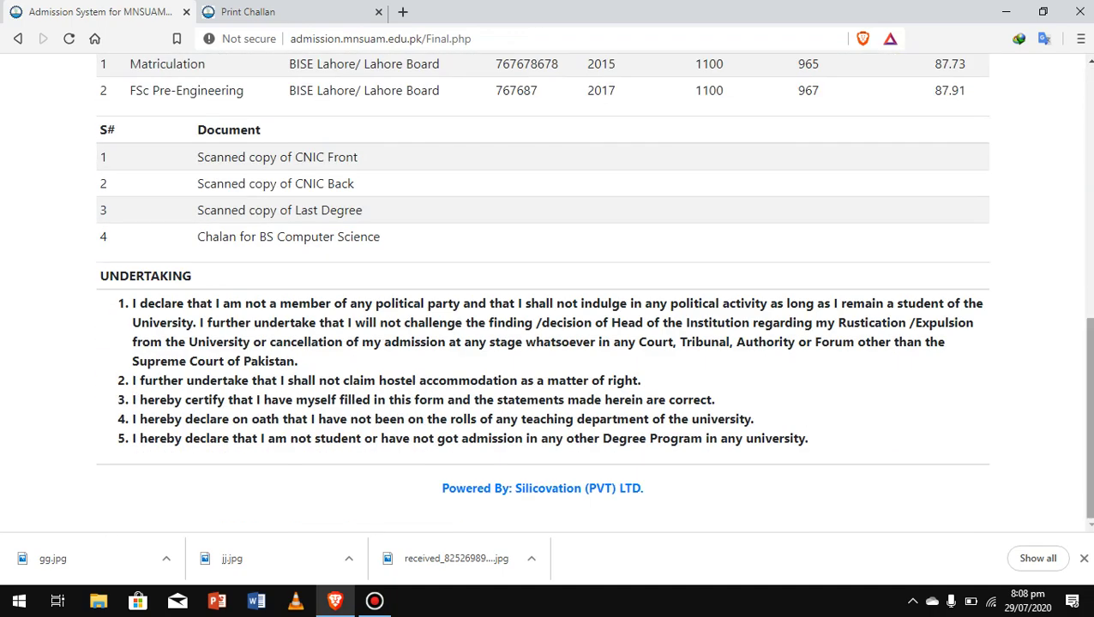
scroll(549, 343, "up", 10)
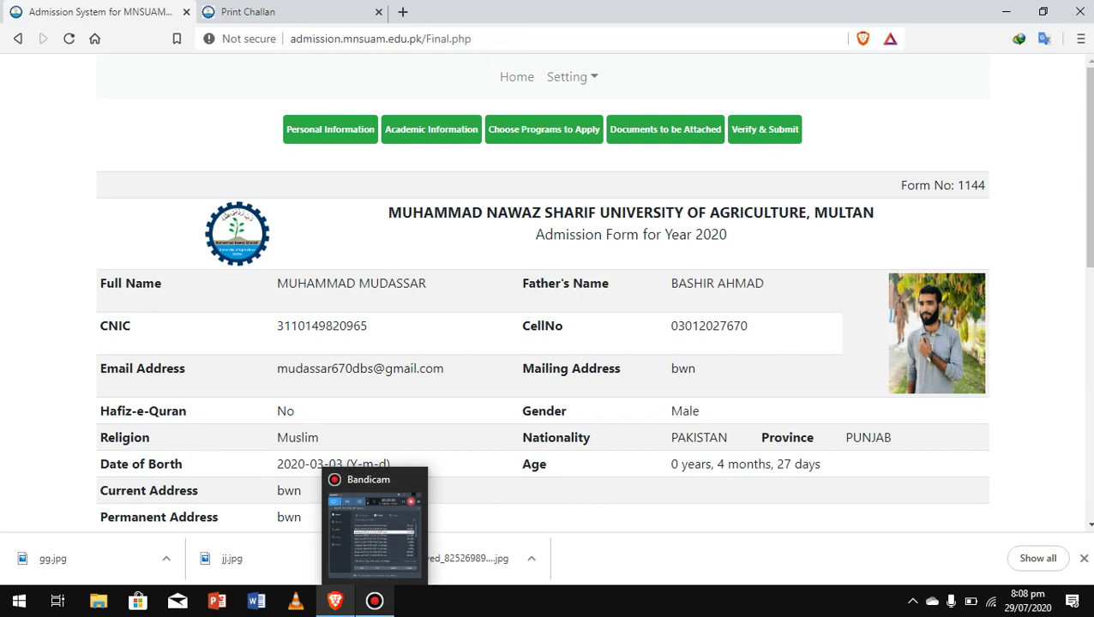
left_click(374, 601)
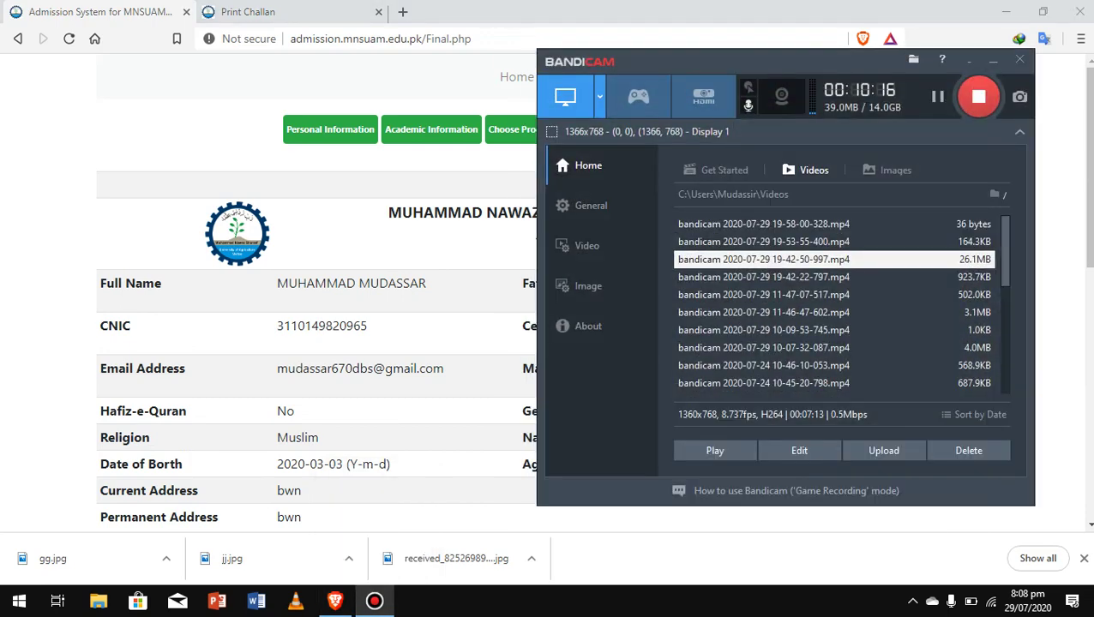